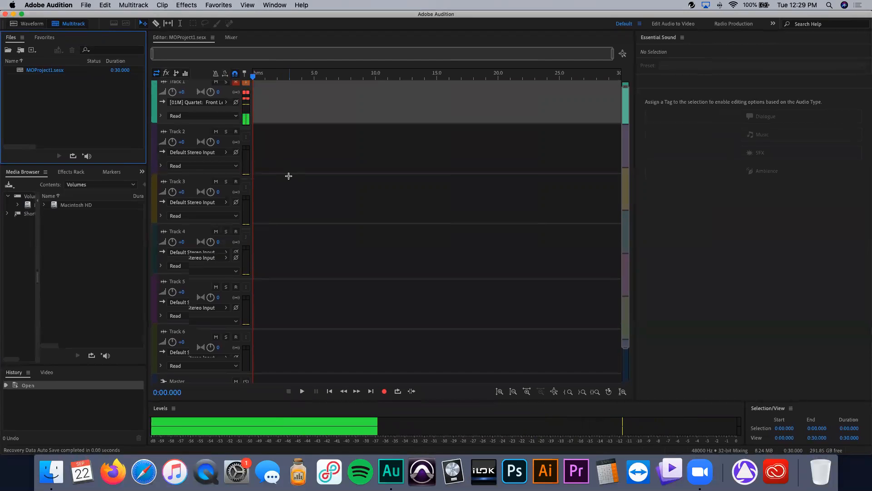
# Step: Create a new multitrack session on the Desktop with the template set to None, 48000 Hz, 24-bit, Stereo master
pyautogui.scroll(1, 289, 176)
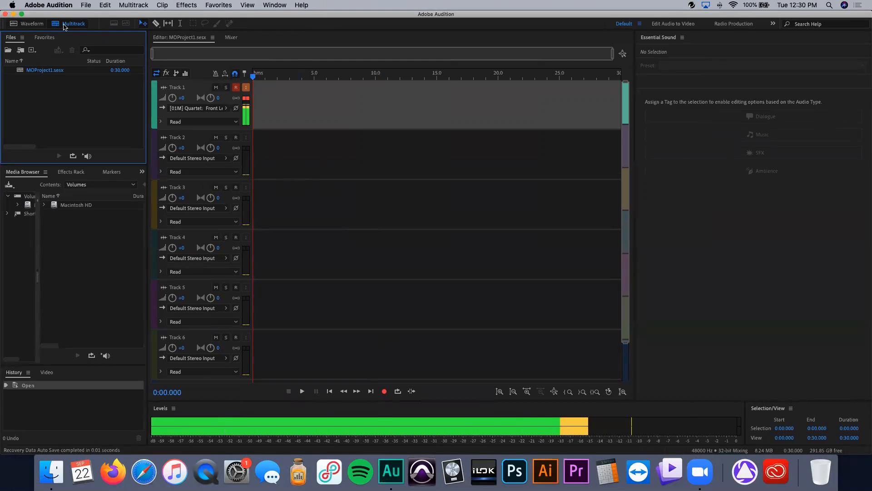
pyautogui.click(86, 5)
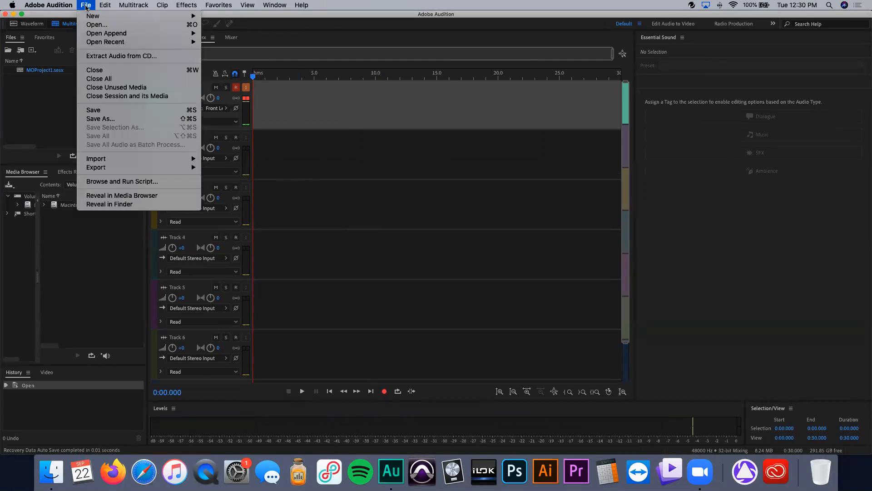
pyautogui.click(220, 180)
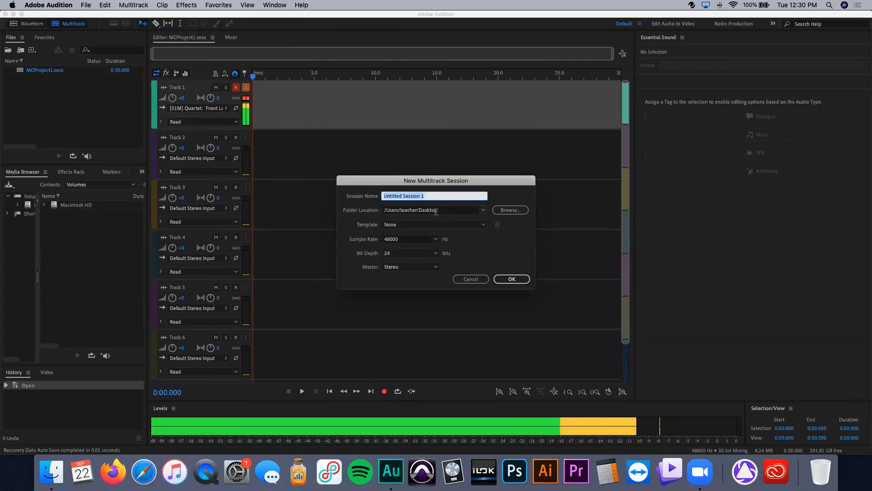
pyautogui.click(417, 226)
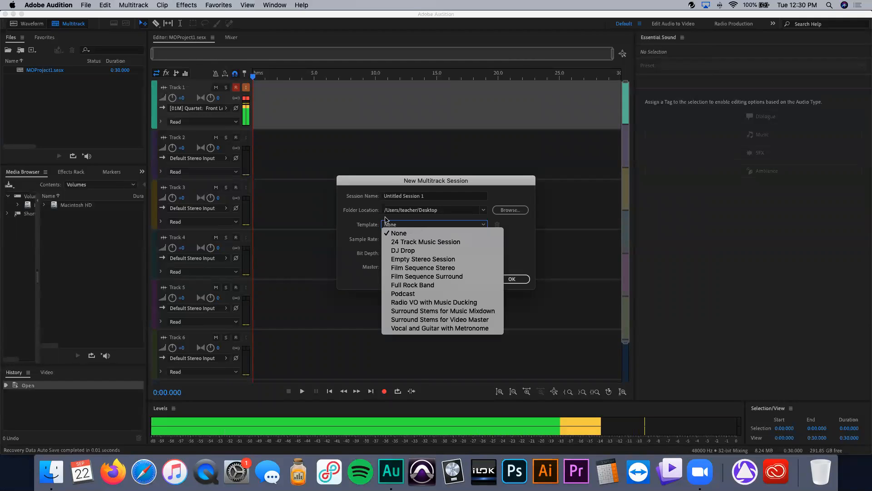
pyautogui.click(360, 229)
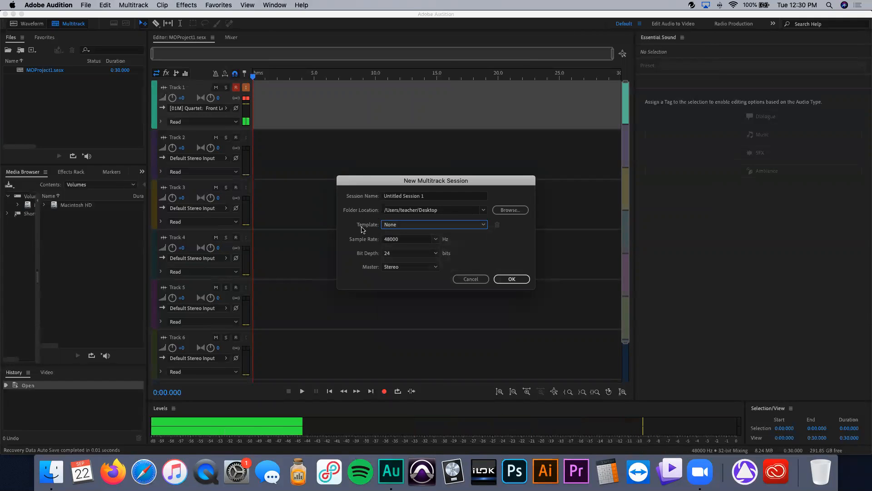
pyautogui.click(434, 225)
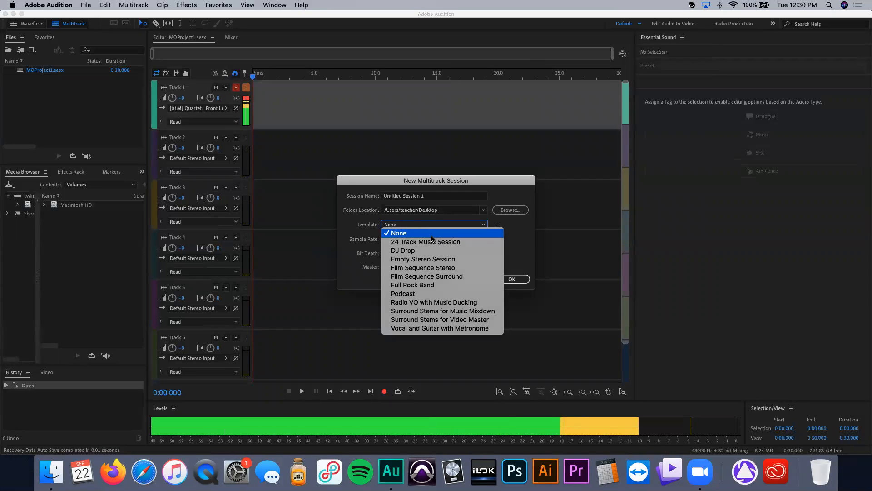
pyautogui.click(431, 236)
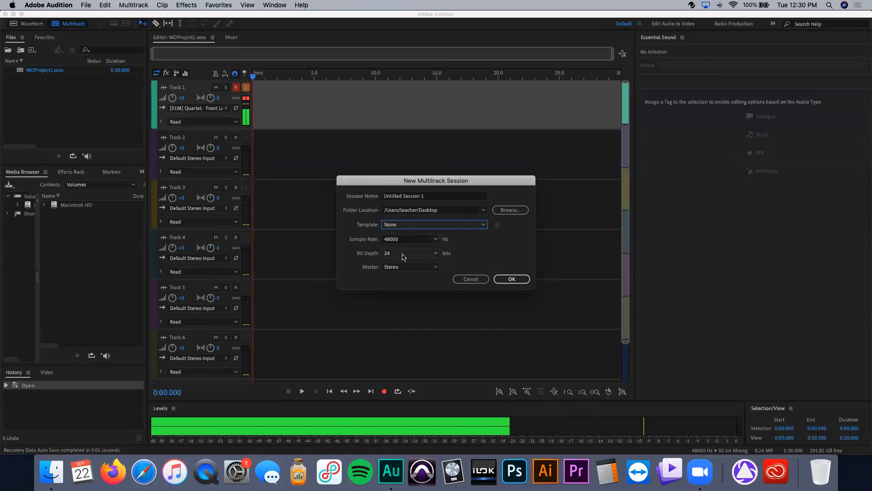
pyautogui.click(509, 279)
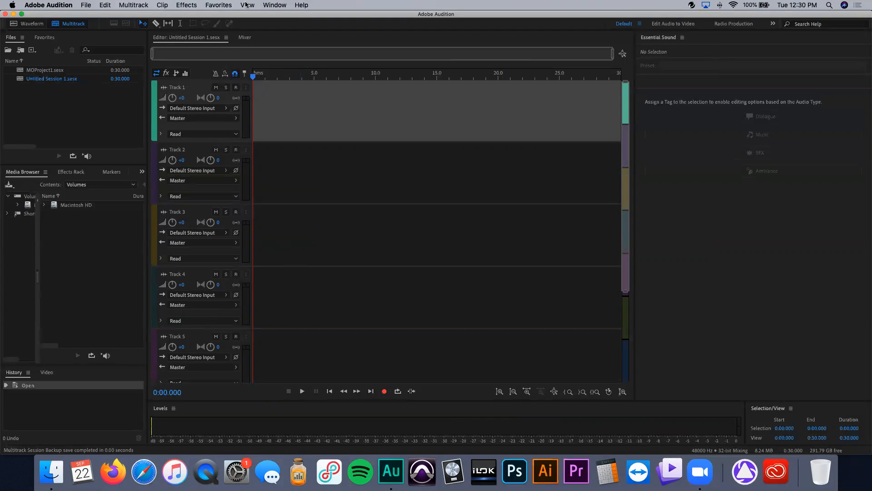
# Step: Switch the editor back to the MOProject1 session, opening and cancelling Track 1's color dialog
pyautogui.click(226, 37)
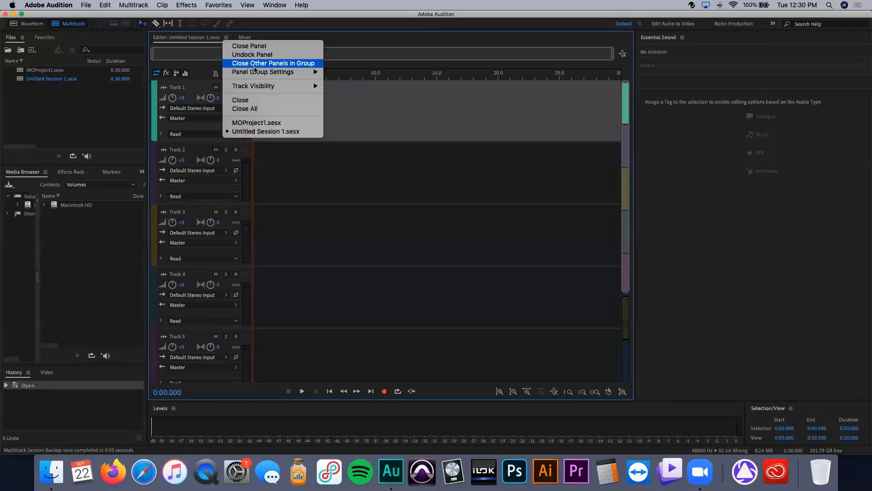
pyautogui.click(257, 123)
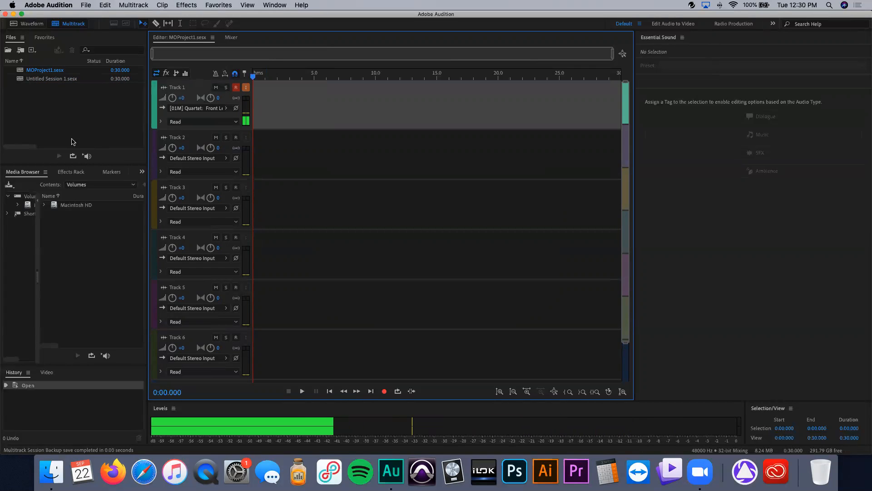
pyautogui.click(154, 99)
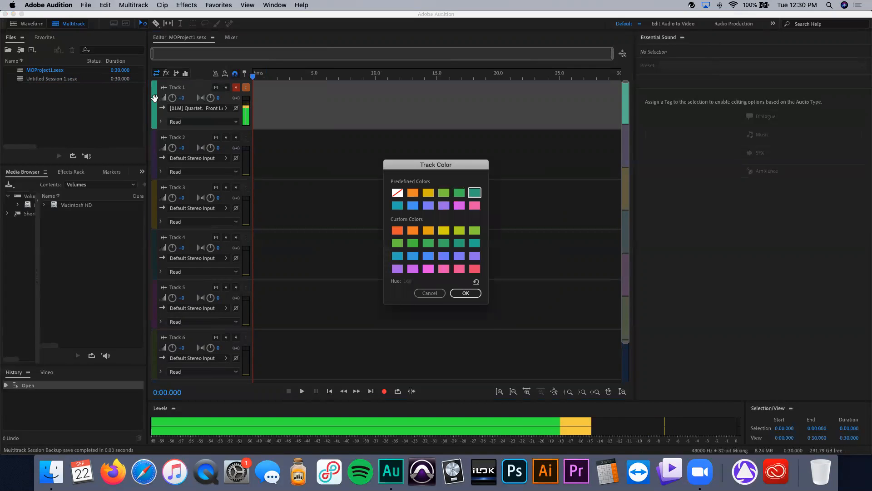
pyautogui.click(430, 293)
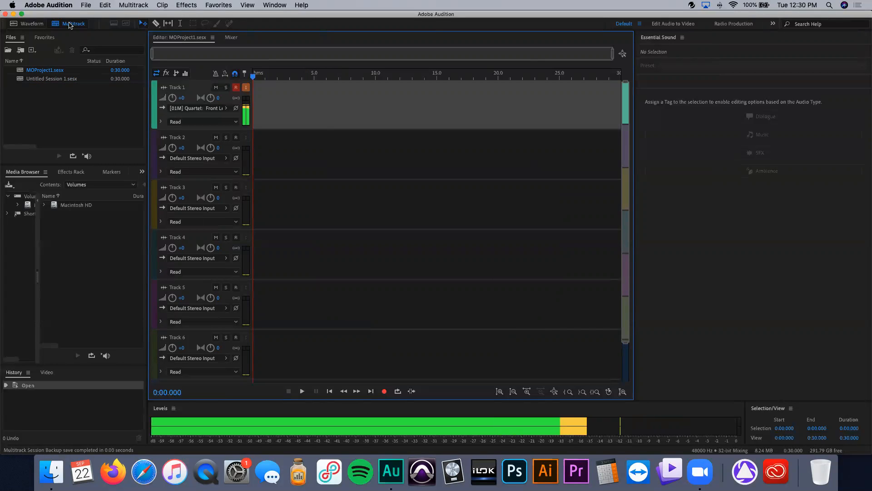
# Step: Switch to the Radio Production workspace and shift and resize the window so the desktop folders show
pyautogui.click(739, 22)
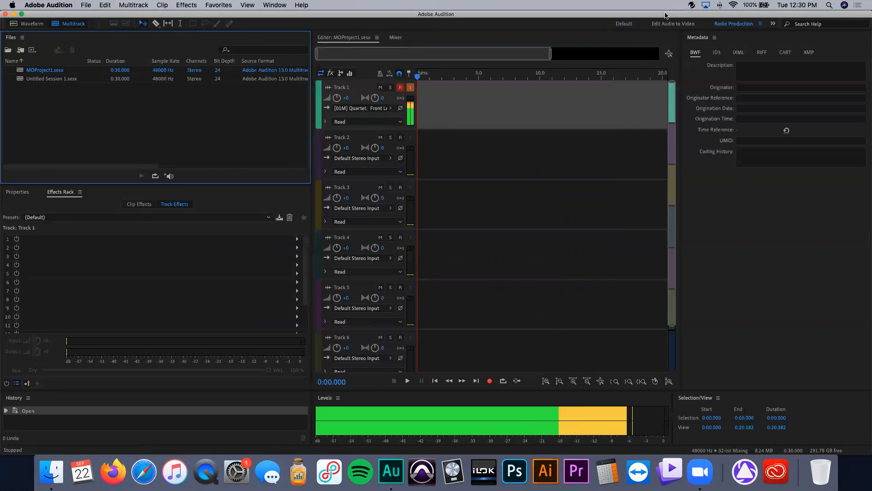
pyautogui.moveTo(666, 15); pyautogui.dragTo(591, 12)
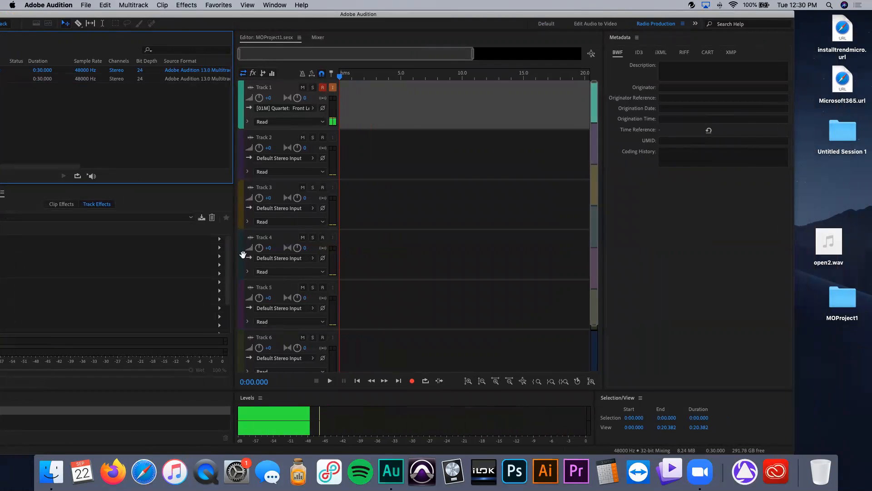
pyautogui.moveTo(206, 237); pyautogui.dragTo(117, 238)
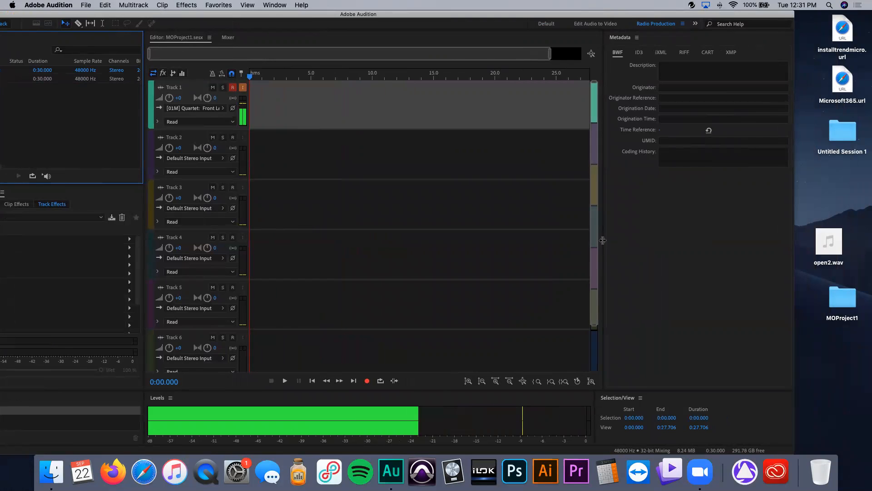
pyautogui.moveTo(603, 241); pyautogui.dragTo(702, 241)
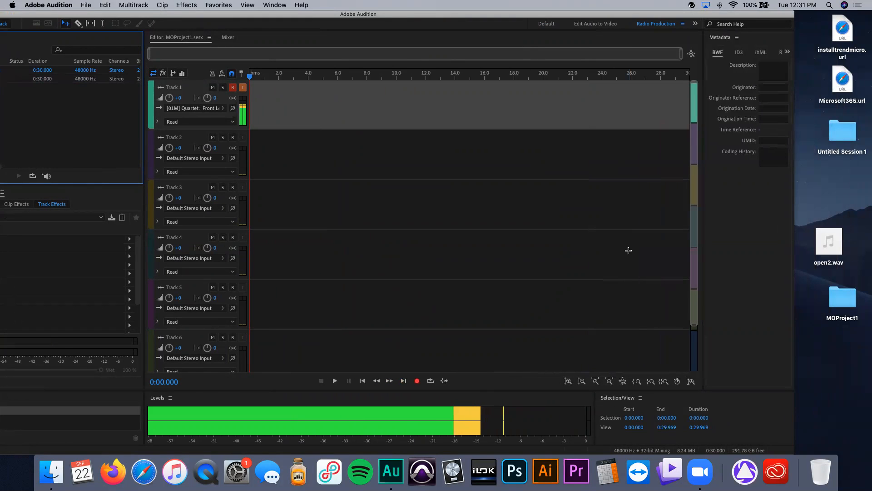
# Step: Open the MOProject1 folder in Finder and examine its session file and Backup folder
pyautogui.doubleClick(841, 301)
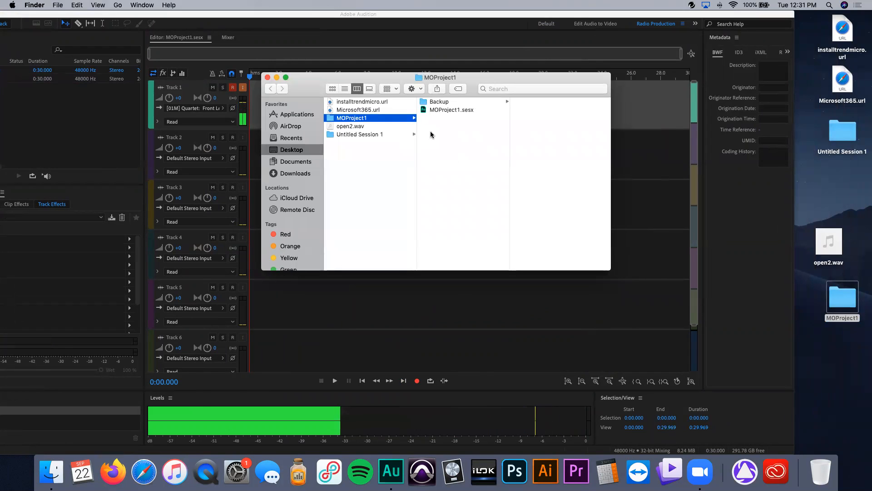
pyautogui.click(448, 110)
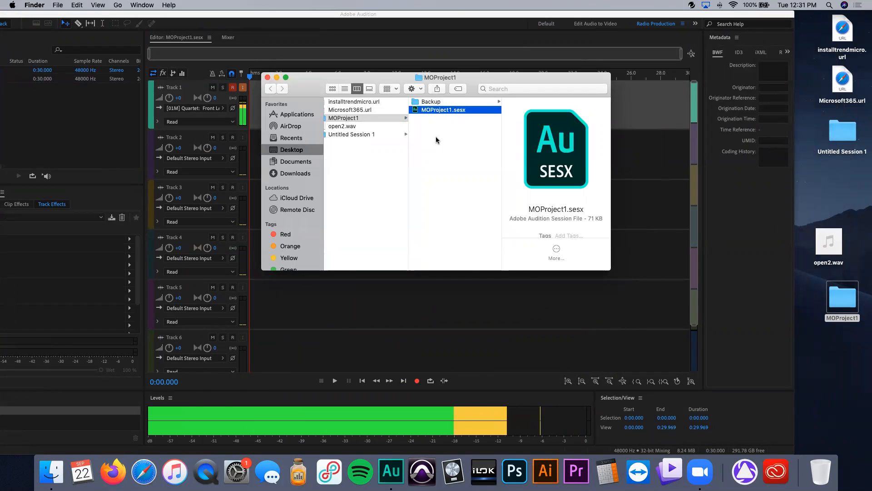
pyautogui.click(437, 102)
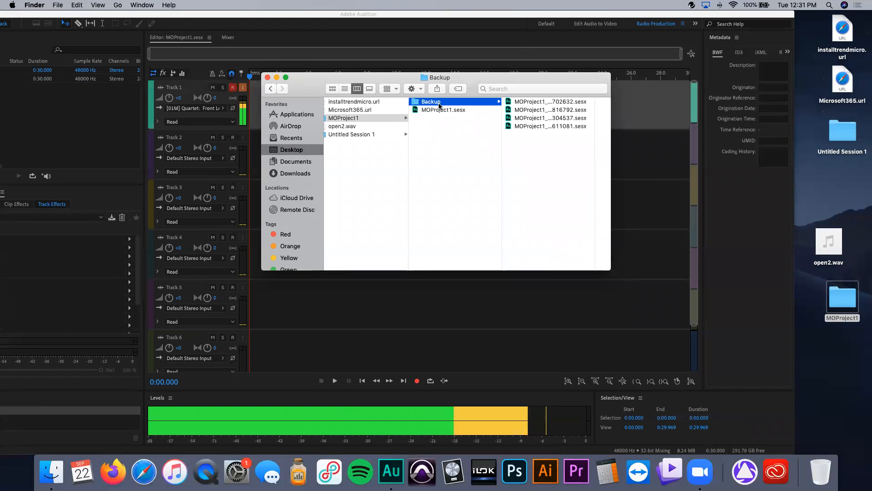
pyautogui.click(267, 77)
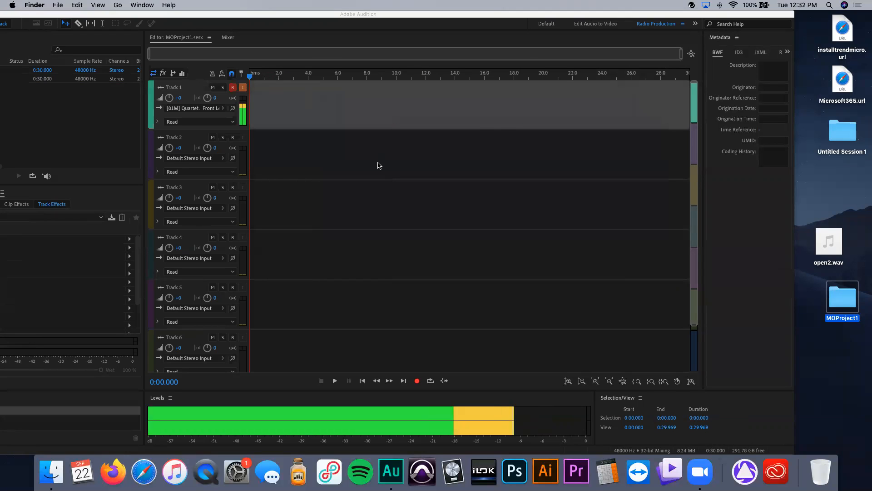
pyautogui.doubleClick(846, 292)
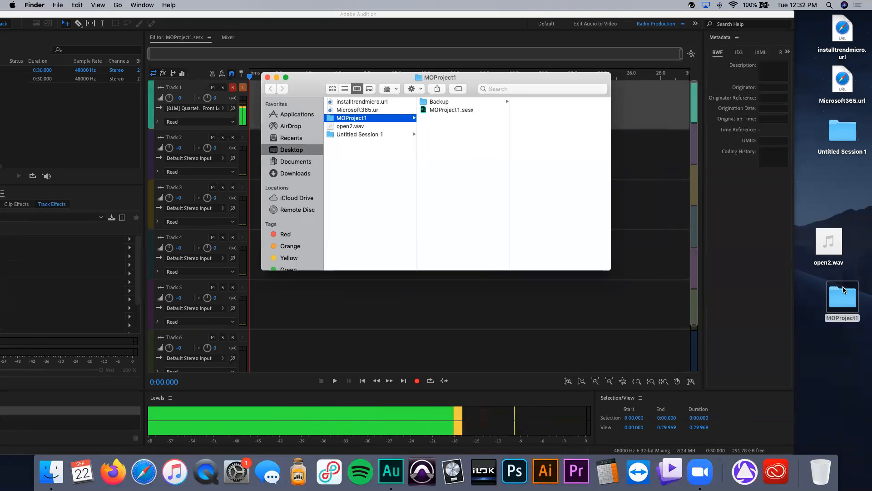
pyautogui.click(277, 78)
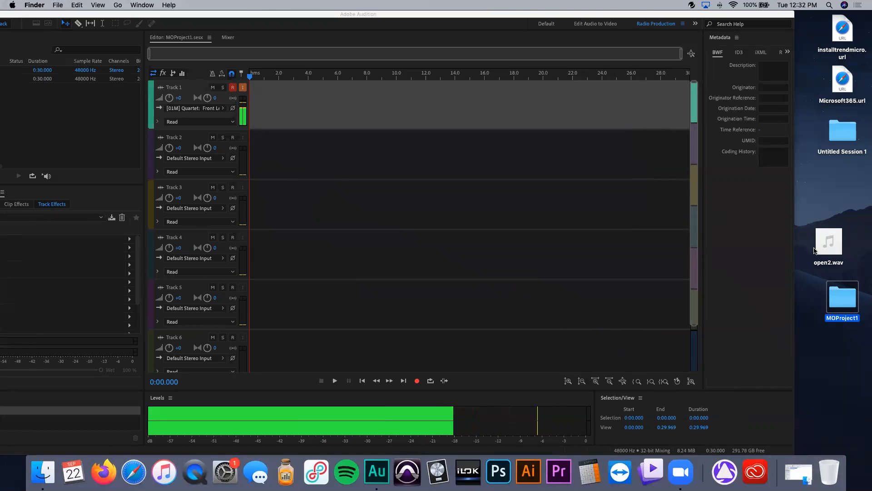
# Step: Drag open2.wav from the desktop into Track 1 and accept making a copy conformed to the session sample rate
pyautogui.moveTo(828, 251)
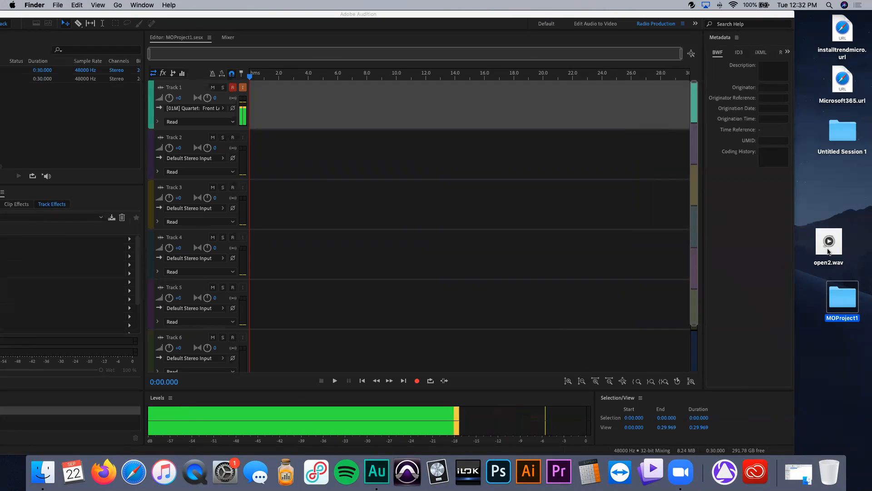
pyautogui.click(829, 248)
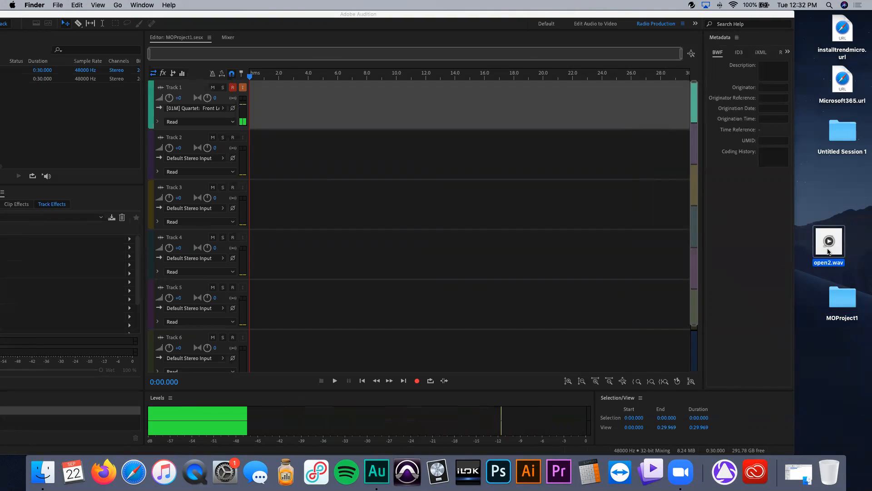
pyautogui.moveTo(830, 249); pyautogui.dragTo(269, 107)
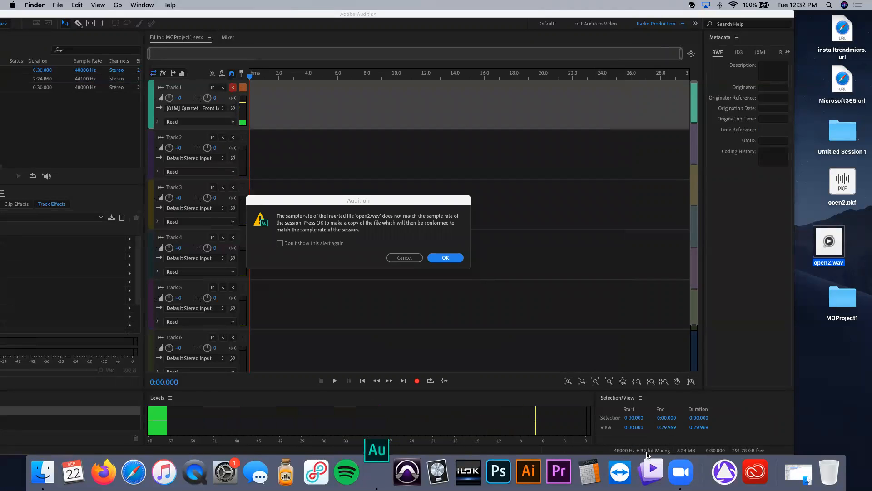
pyautogui.click(445, 259)
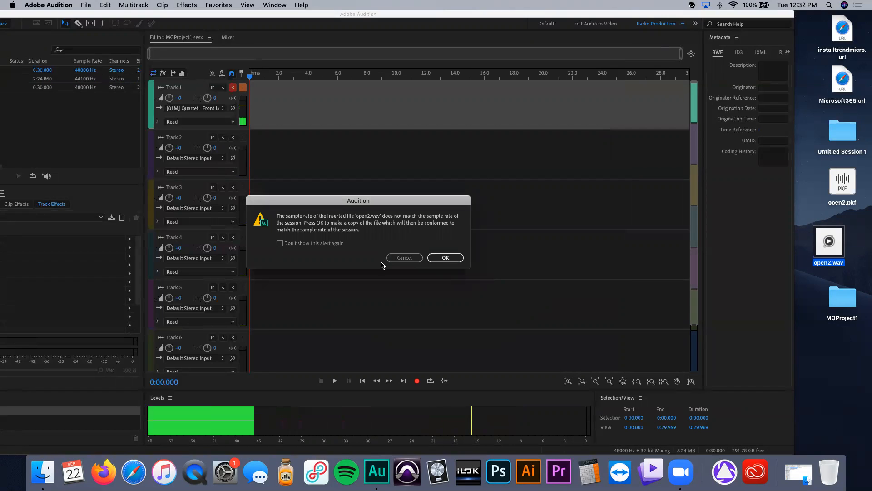
pyautogui.click(439, 258)
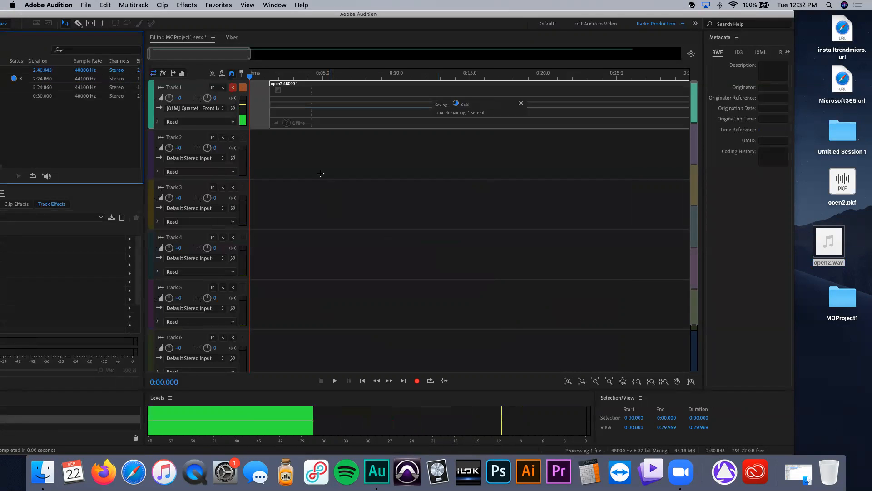
# Step: Move the open2 clip down to Track 2 and play it back from about 4.5 seconds
pyautogui.moveTo(331, 127); pyautogui.dragTo(321, 154)
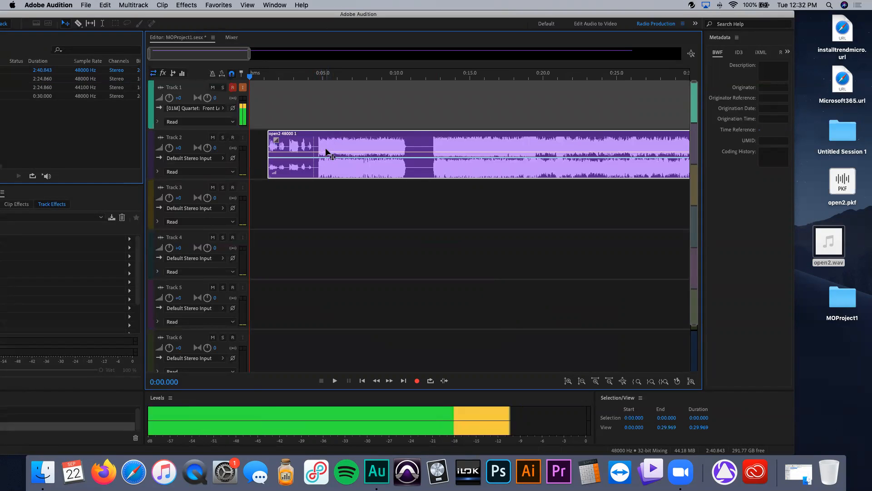
pyautogui.click(315, 77)
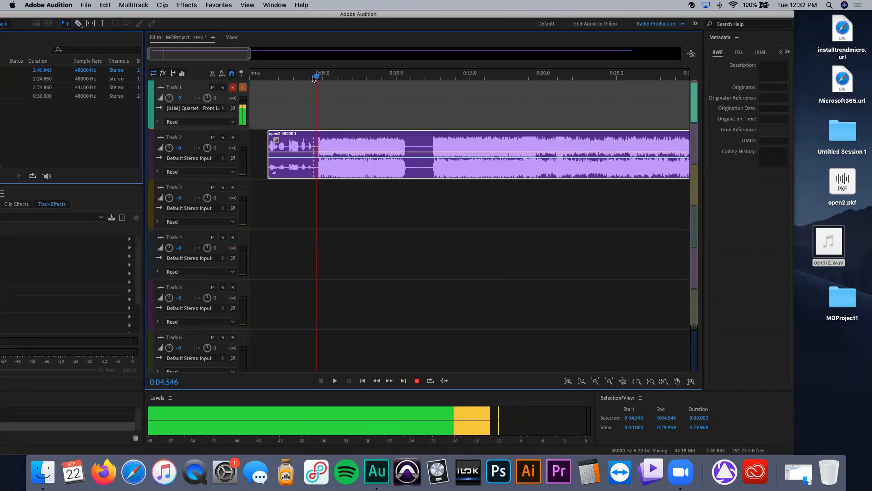
pyautogui.press('space')
pyautogui.press('space')
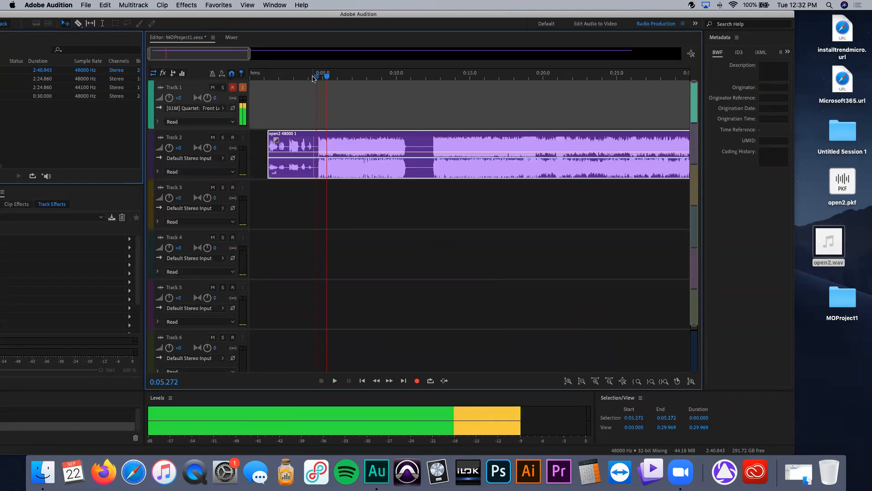
# Step: Slide the open2 clip left so it starts at the beginning of Track 2
pyautogui.click(308, 77)
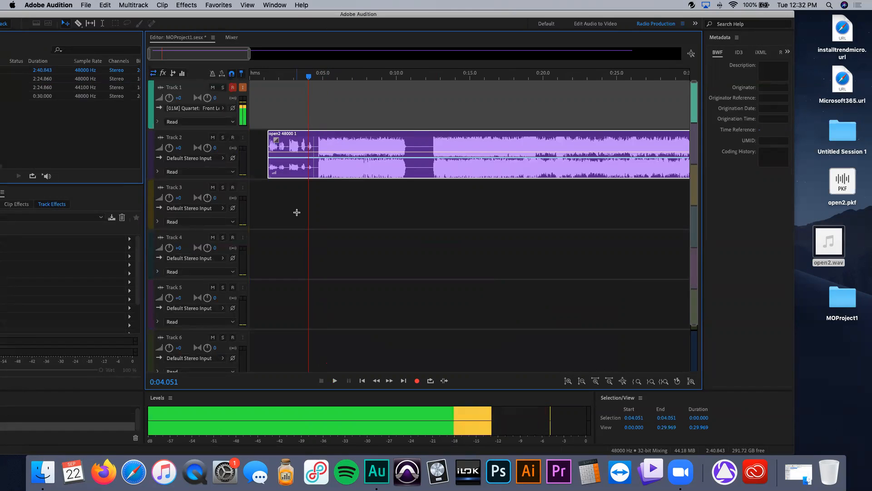
pyautogui.moveTo(351, 174); pyautogui.dragTo(313, 172)
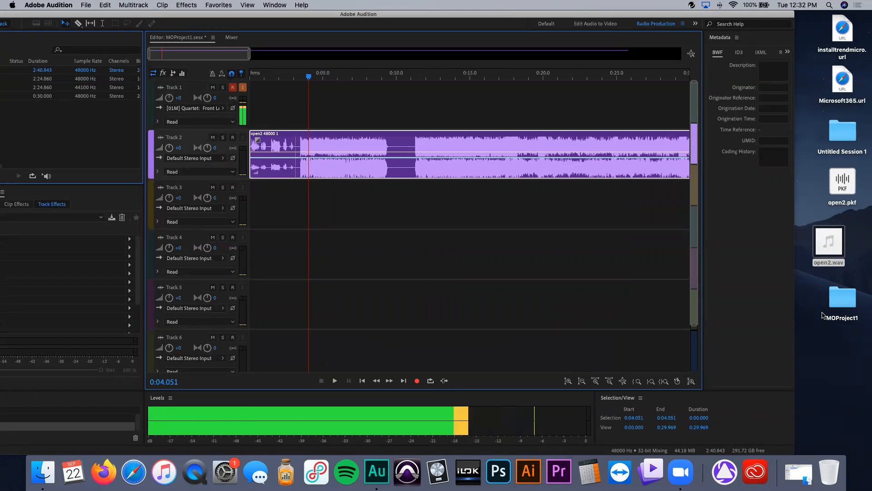
# Step: Open the MOProject1 folder in Finder and examine the Conformed Files folder, then return to Audition
pyautogui.doubleClick(842, 300)
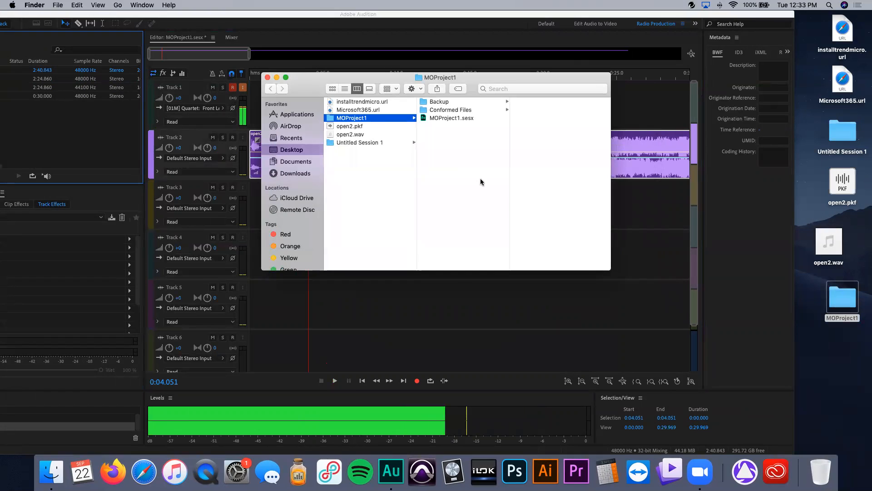
pyautogui.click(457, 112)
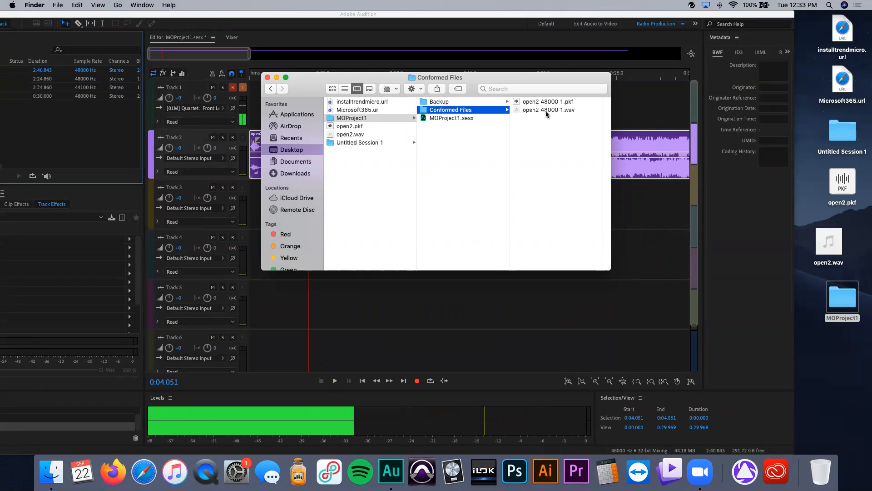
pyautogui.click(269, 78)
pyautogui.click(406, 168)
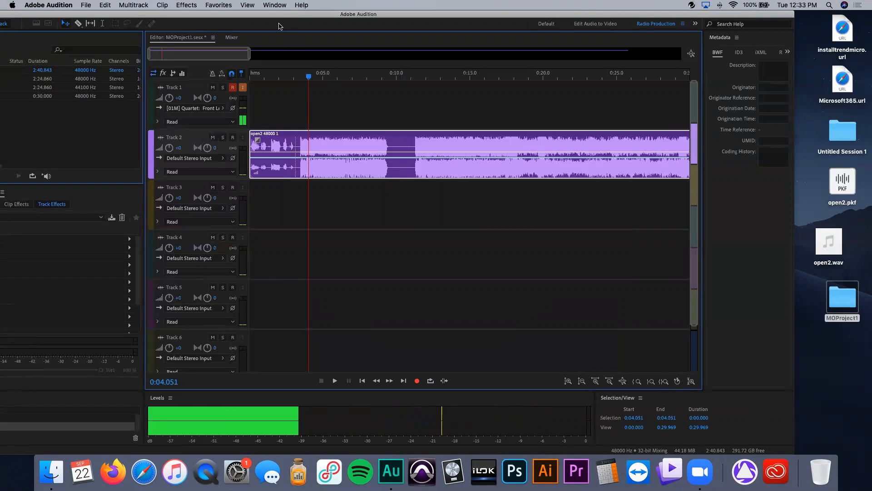
# Step: Select Tracks 3, 4 and 5 in turn, ending with Track 2 holding the open2 clip
pyautogui.moveTo(296, 17); pyautogui.dragTo(374, 18)
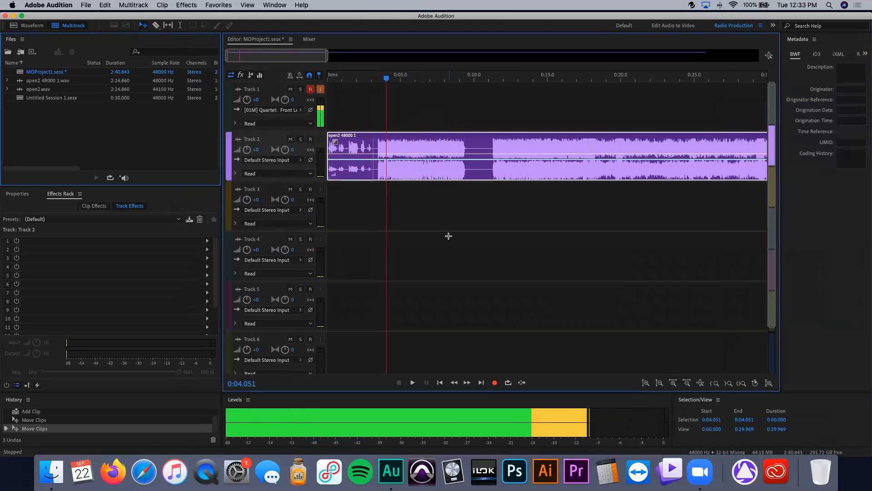
pyautogui.moveTo(441, 208); pyautogui.dragTo(520, 274)
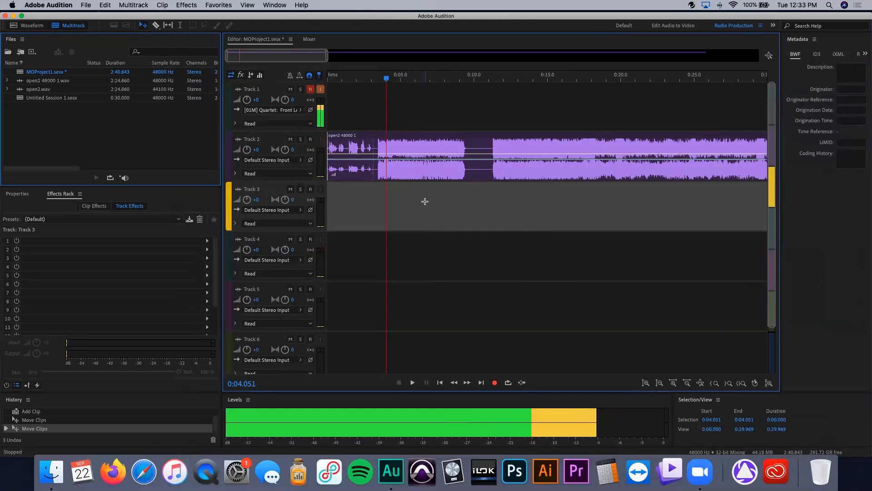
pyautogui.moveTo(418, 253); pyautogui.dragTo(530, 313)
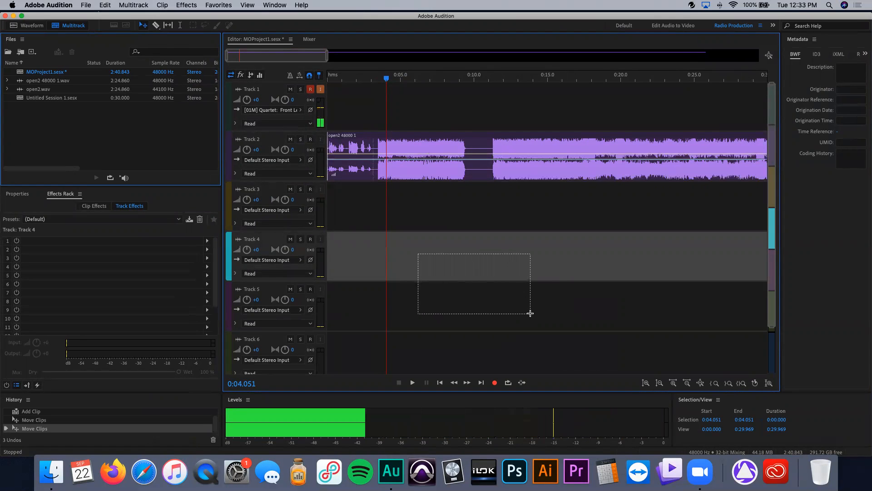
pyautogui.moveTo(530, 313); pyautogui.dragTo(530, 313)
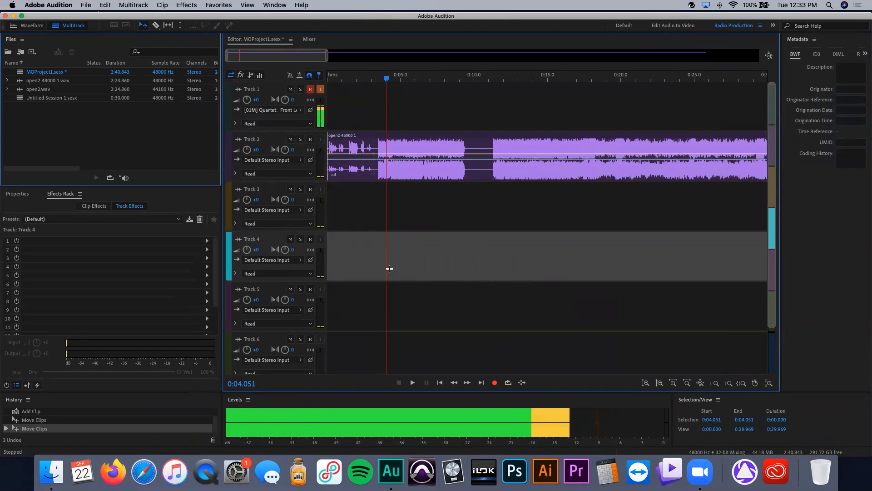
pyautogui.click(398, 209)
pyautogui.click(421, 260)
pyautogui.click(419, 308)
pyautogui.click(428, 225)
pyautogui.click(436, 255)
pyautogui.click(416, 314)
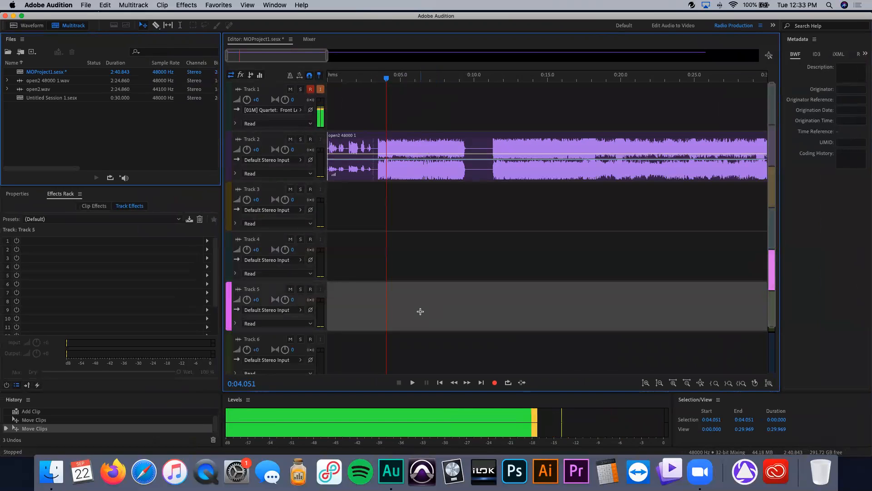
pyautogui.click(370, 247)
pyautogui.click(358, 213)
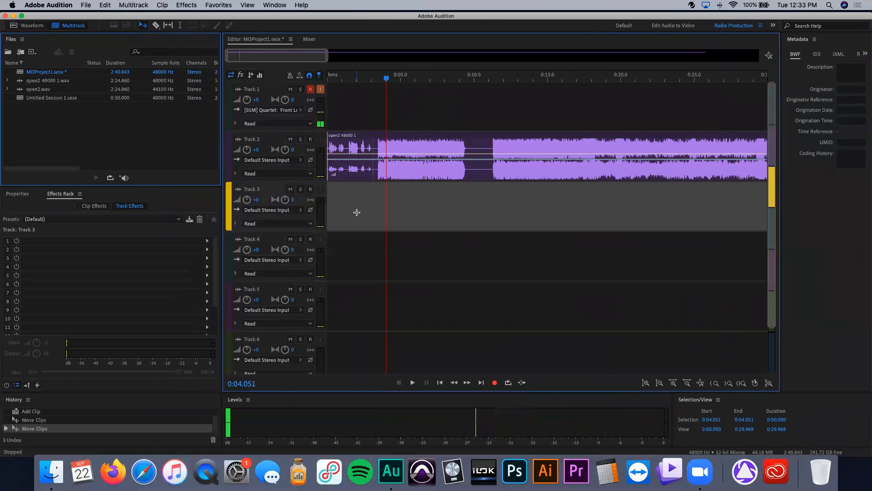
pyautogui.click(408, 174)
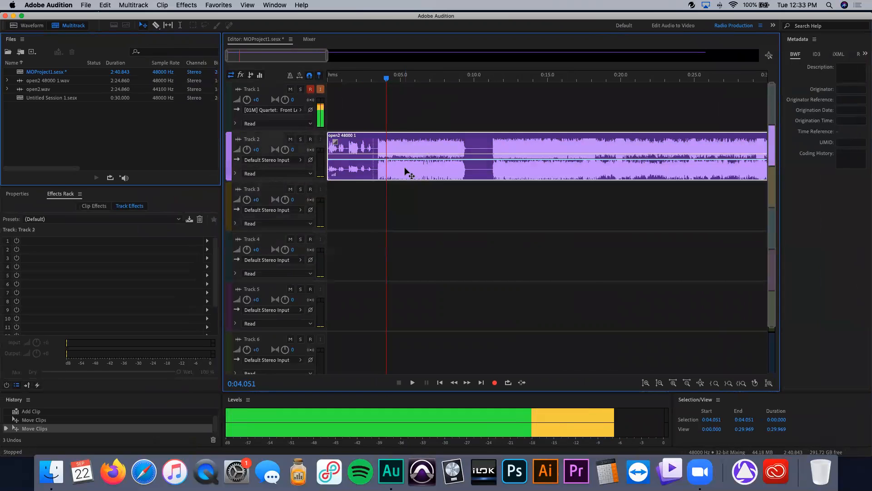
# Step: Try trimming the open2 clip's start and sliding the clip right, returning it to the start of Track 2
pyautogui.scroll(5, 408, 174)
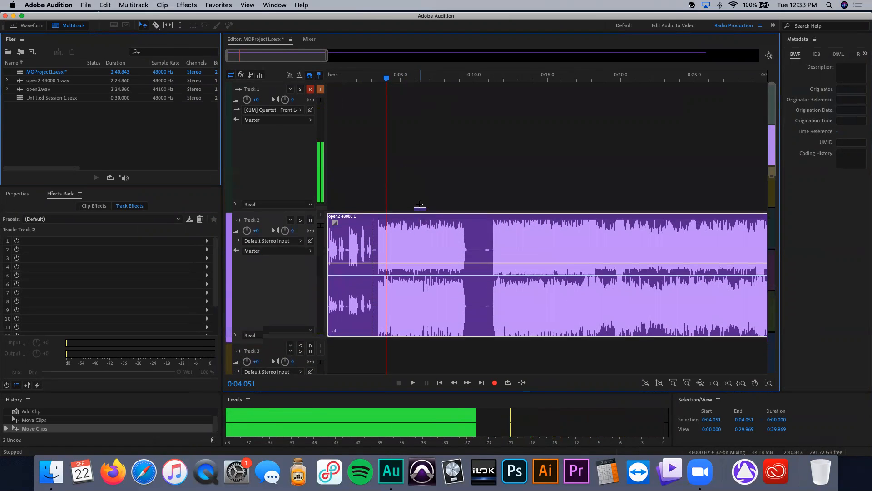
pyautogui.scroll(-3, 420, 207)
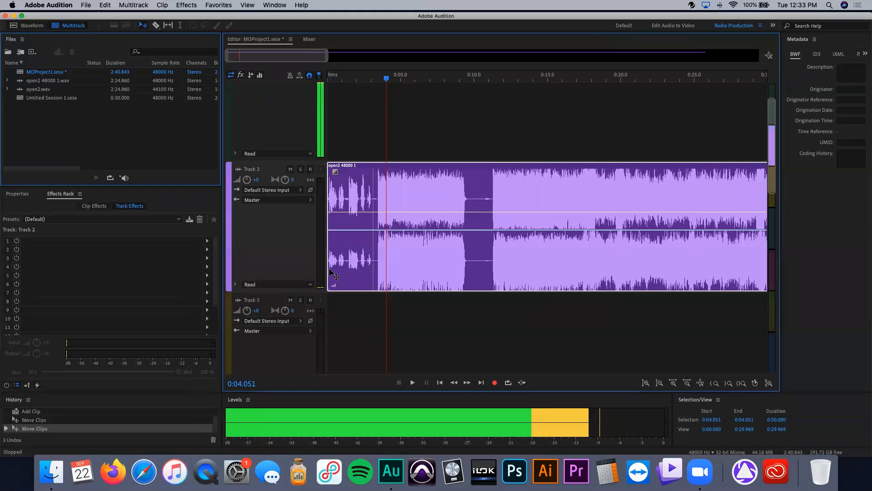
pyautogui.moveTo(331, 272); pyautogui.dragTo(375, 272)
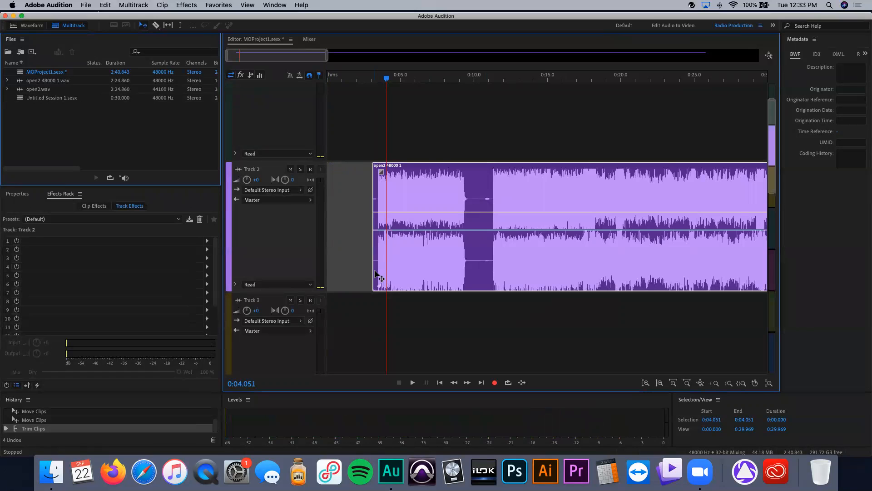
pyautogui.moveTo(372, 270); pyautogui.dragTo(296, 259)
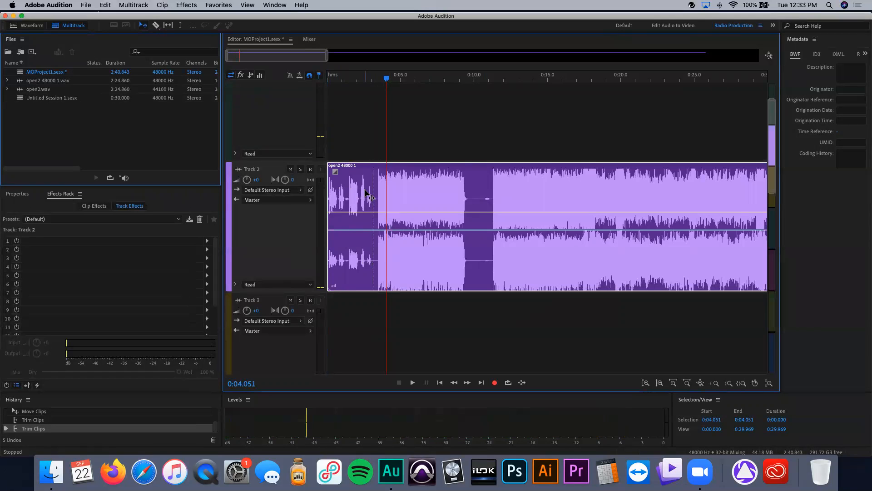
pyautogui.moveTo(376, 200); pyautogui.dragTo(428, 207)
pyautogui.moveTo(484, 209); pyautogui.dragTo(447, 210)
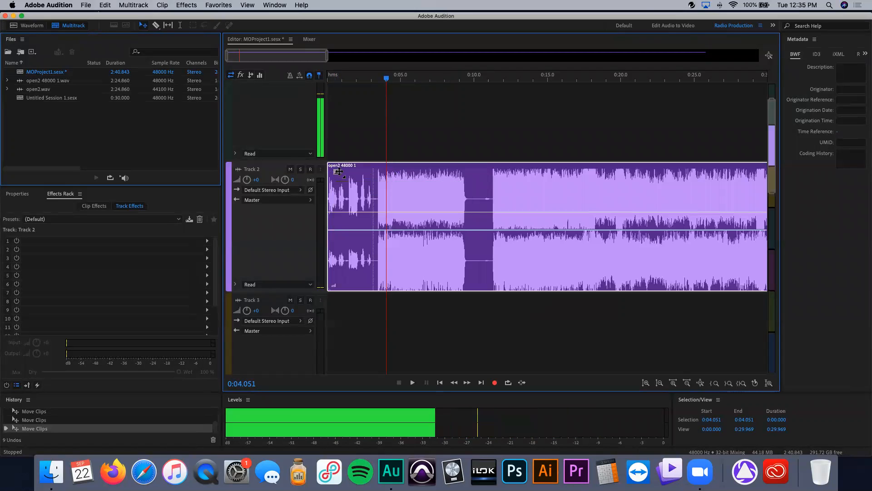
# Step: Try a fade-in of about 5 seconds on the open2 clip, playing it back before removing the fade
pyautogui.moveTo(338, 171); pyautogui.dragTo(411, 177)
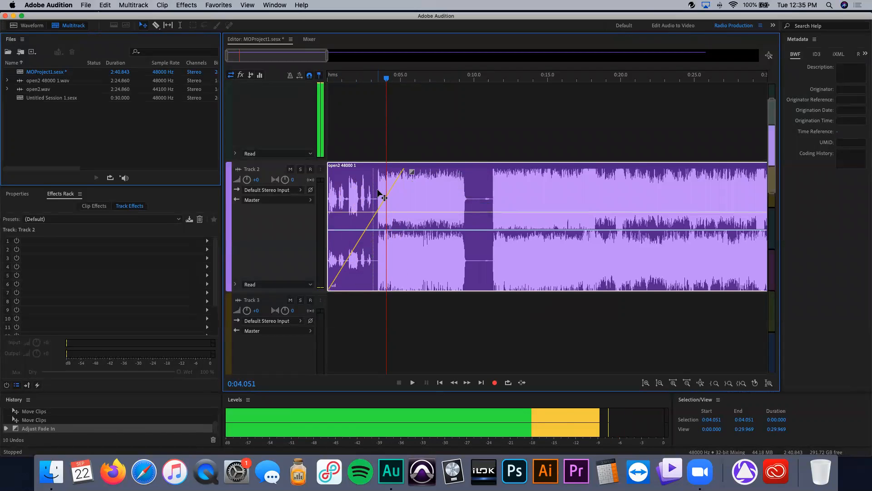
pyautogui.press('space')
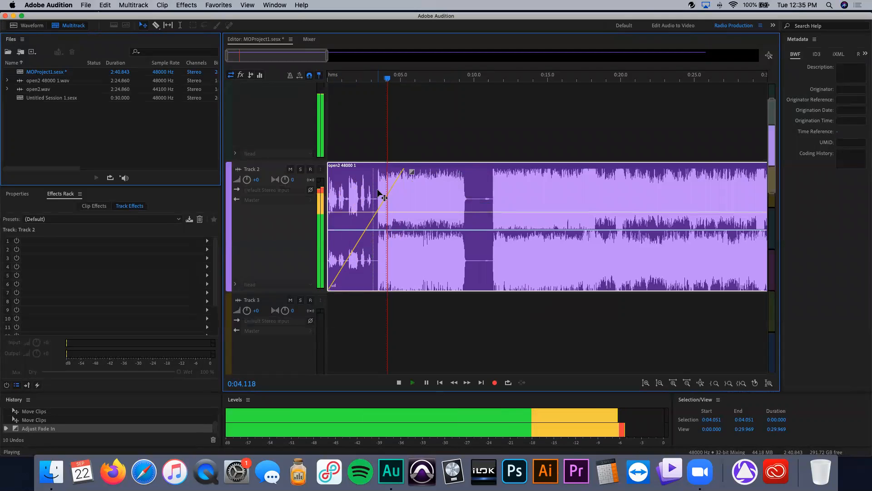
pyautogui.press('space')
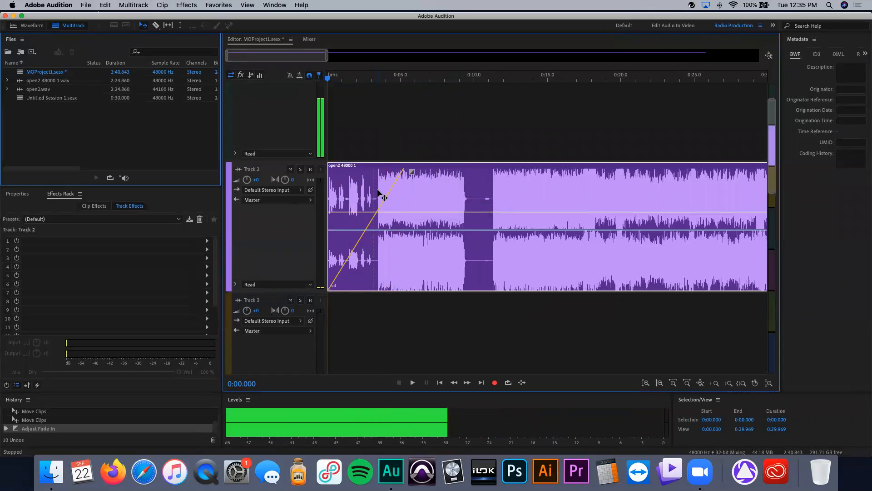
pyautogui.press('space')
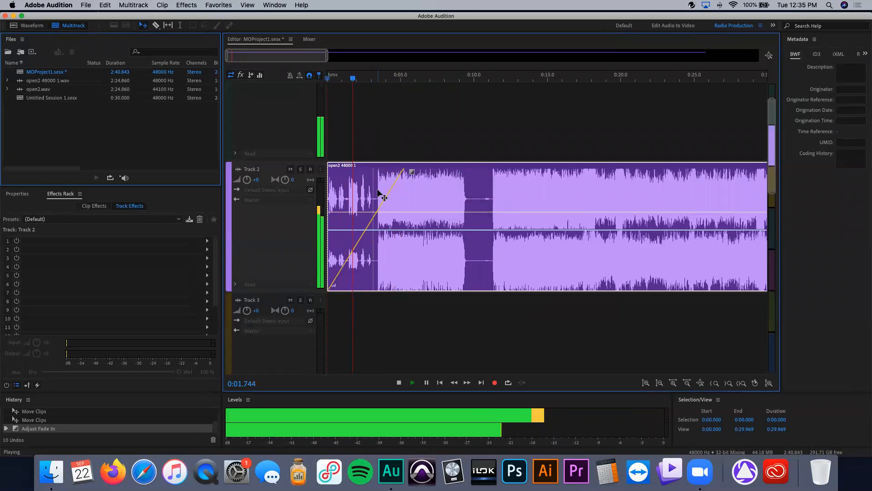
pyautogui.press('space')
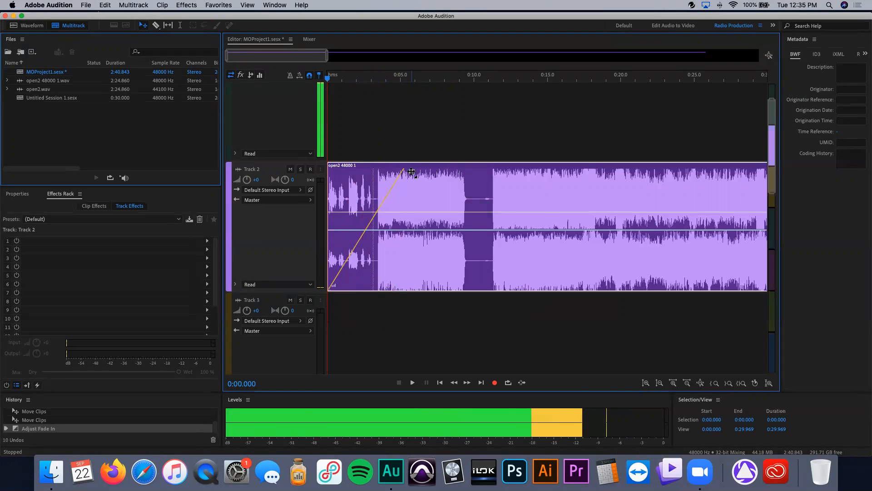
pyautogui.moveTo(411, 172); pyautogui.dragTo(317, 162)
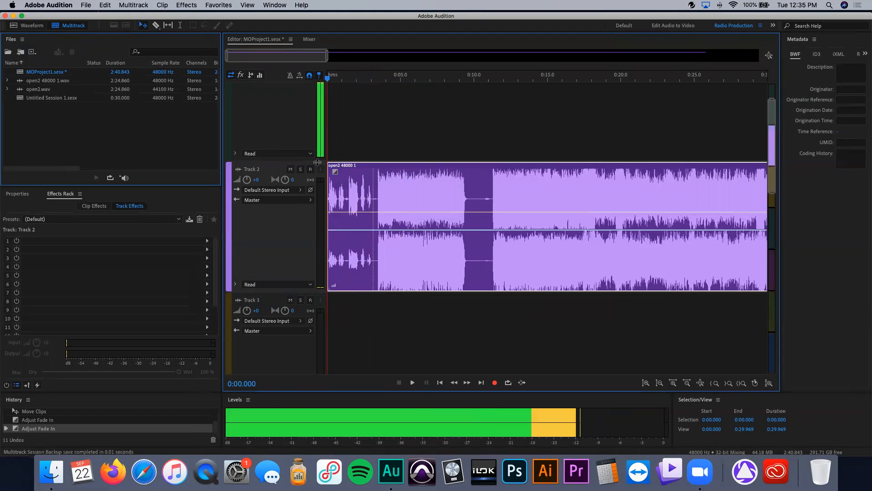
# Step: Add volume keyframes at the clip start and near 4 seconds, try lowering the later one to -26.7 dB, and undo
pyautogui.scroll(-1, 447, 175)
pyautogui.scroll(3, 387, 211)
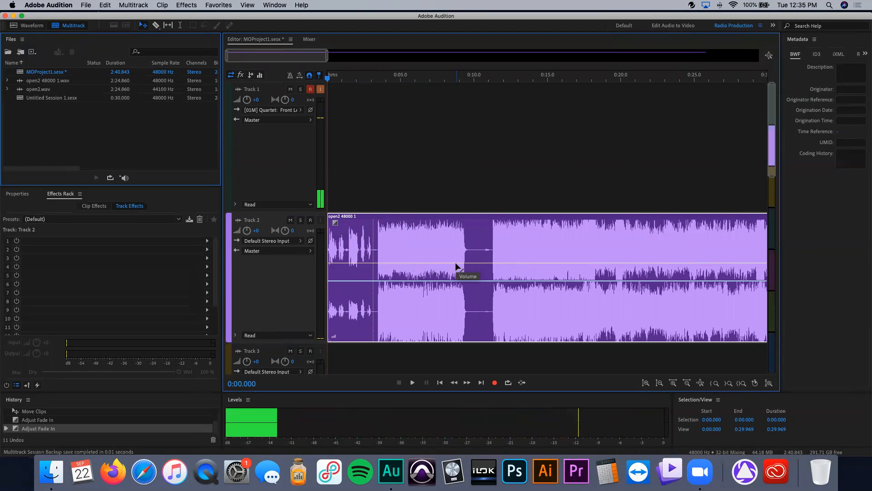
pyautogui.click(391, 263)
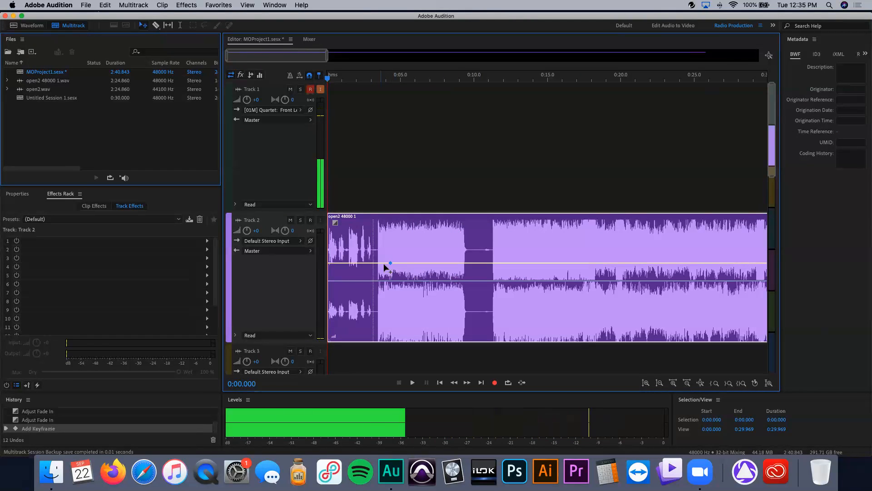
pyautogui.click(330, 266)
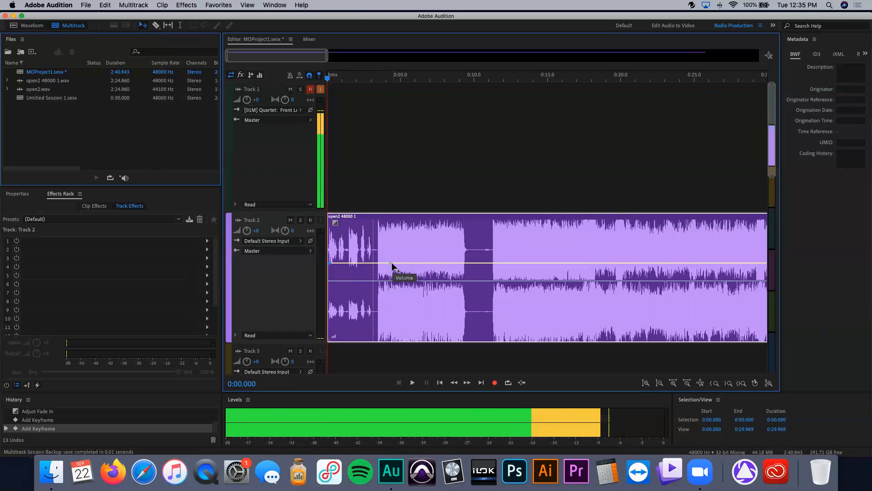
pyautogui.moveTo(389, 266); pyautogui.dragTo(389, 325)
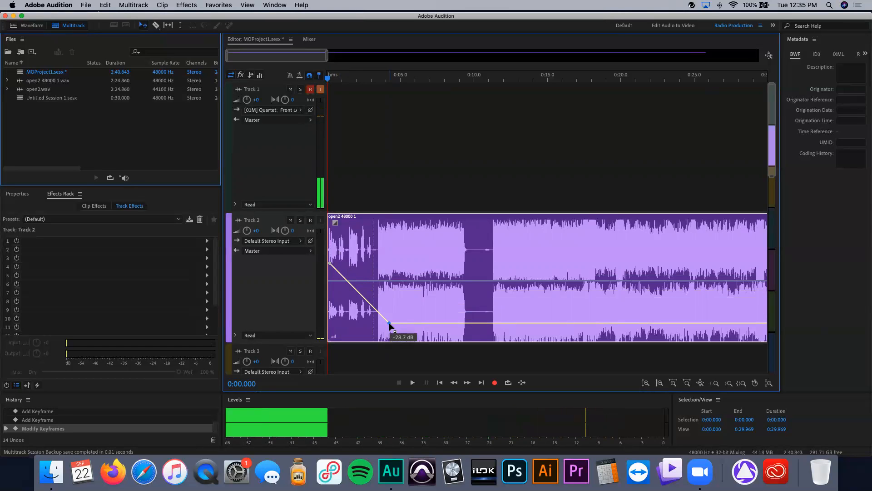
pyautogui.press('super+z')
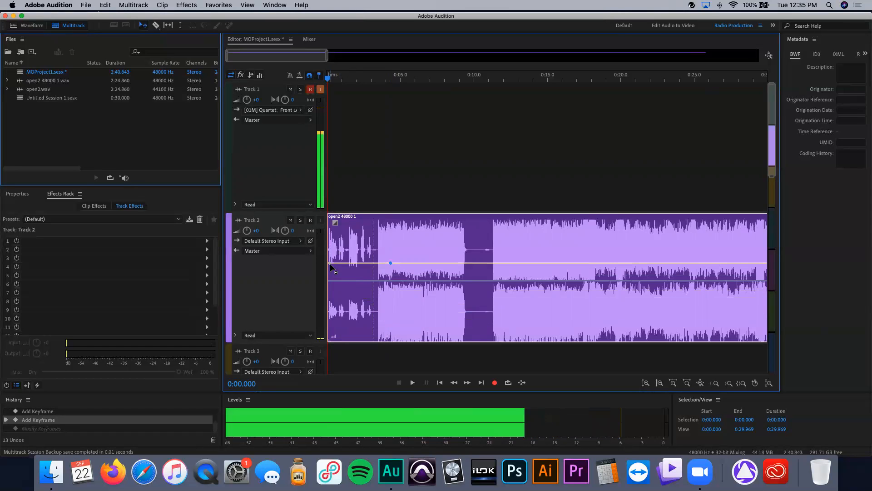
# Step: Pull the starting volume keyframe to the bottom to ramp the clip in, play it, then undo the edits
pyautogui.moveTo(334, 298); pyautogui.dragTo(335, 349)
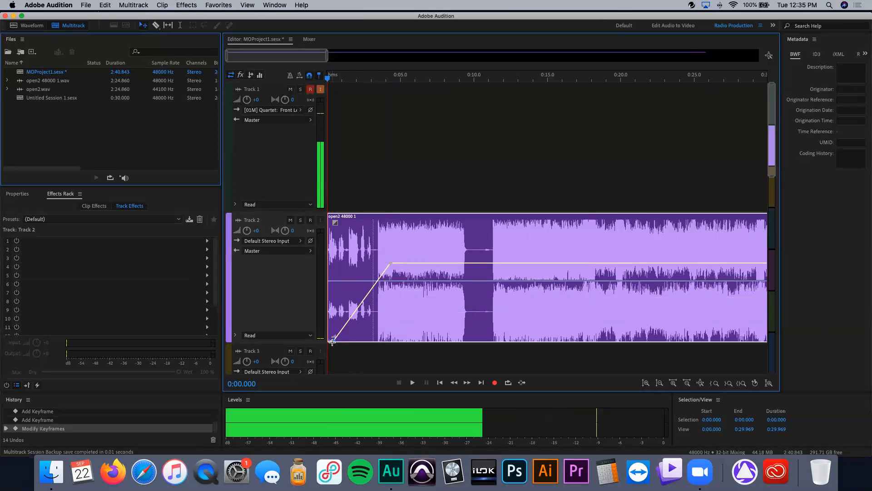
pyautogui.moveTo(336, 223); pyautogui.dragTo(421, 236)
pyautogui.moveTo(421, 236); pyautogui.dragTo(333, 224)
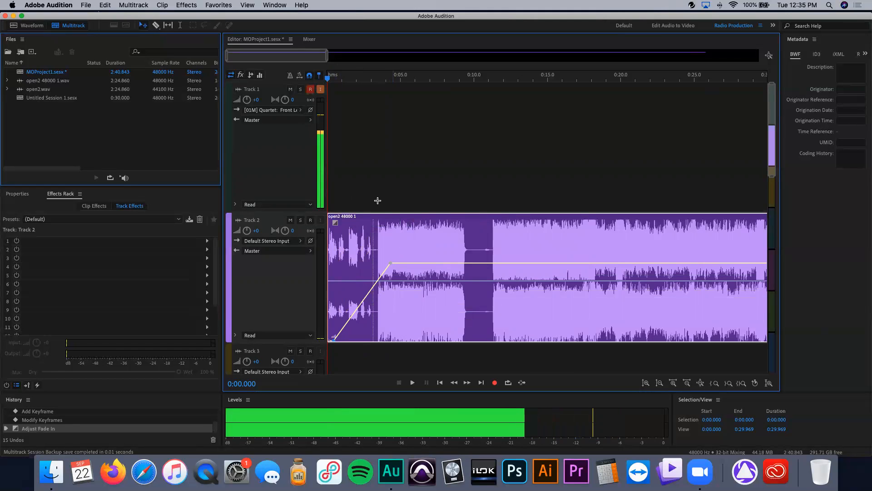
pyautogui.press('space')
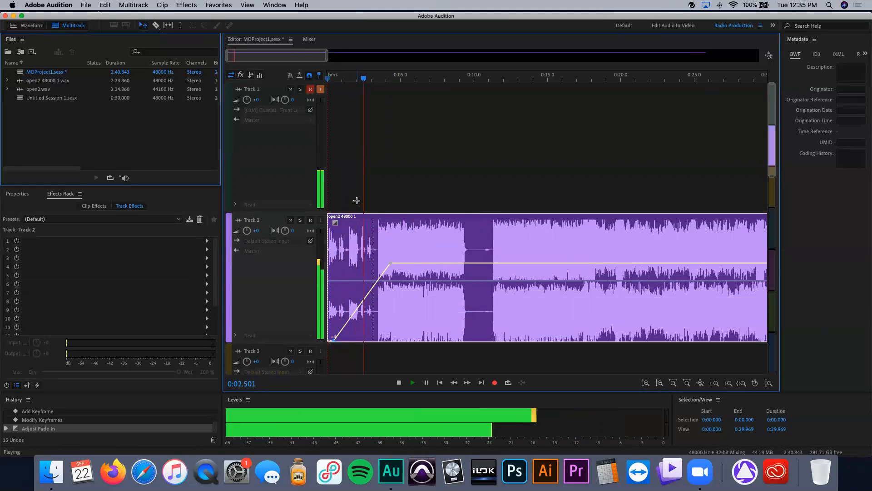
pyautogui.press('space')
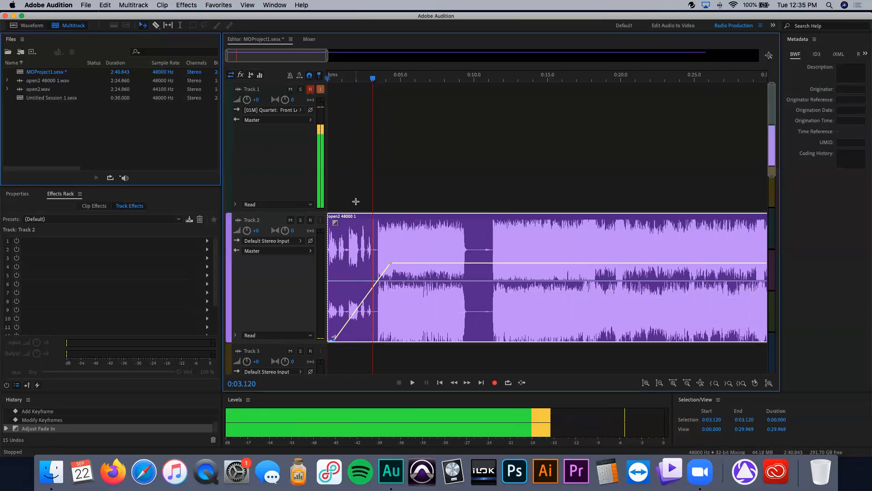
pyautogui.press('super+z')
pyautogui.press('super+z')
pyautogui.press('super+z')
pyautogui.press('super+z')
# Step: Try drawing a volume ramp from silence at the clip start and undo it
pyautogui.moveTo(336, 224)
pyautogui.mouseDown()
pyautogui.moveTo(378, 234)
pyautogui.moveTo(336, 227)
pyautogui.mouseUp()
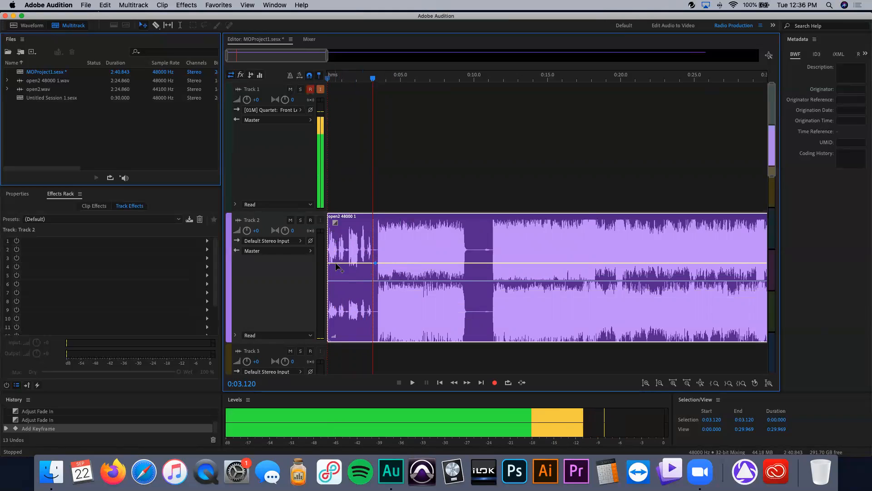
pyautogui.moveTo(330, 264); pyautogui.dragTo(328, 340)
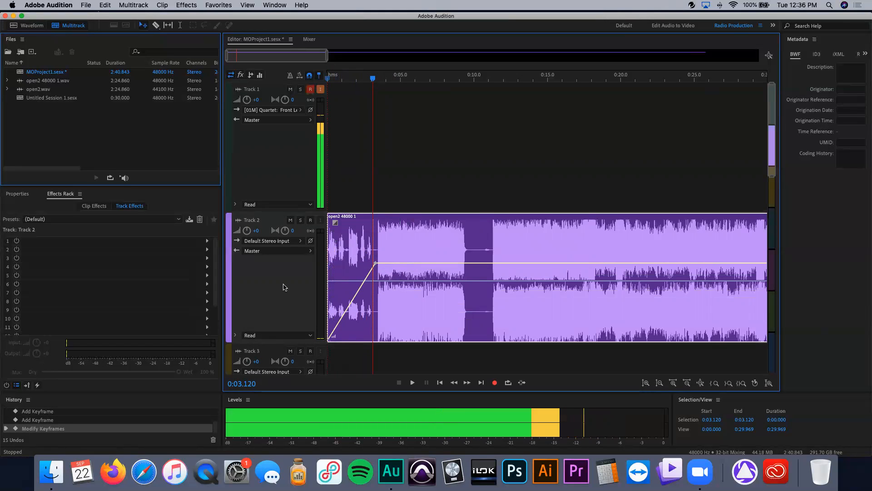
pyautogui.press('super+z')
pyautogui.press('super+z')
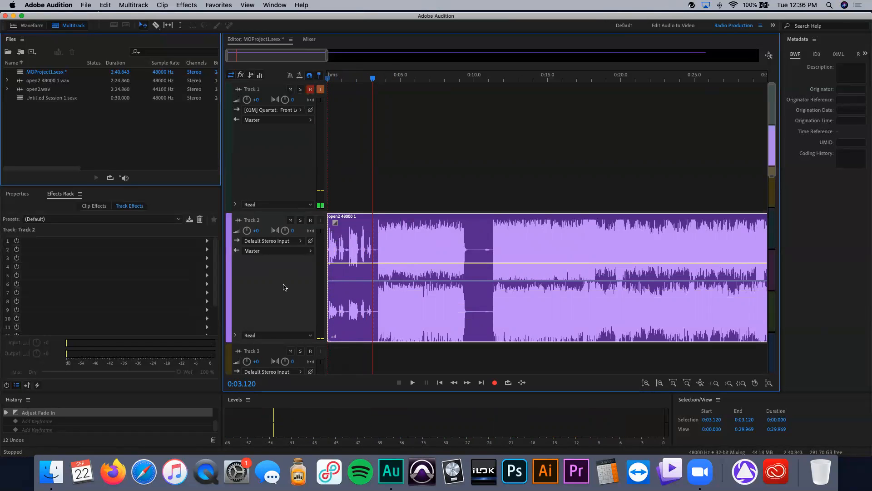
# Step: Scroll to the end of the open2 clip and try a fade-out there, then undo it
pyautogui.hscroll(10, 487, 233)
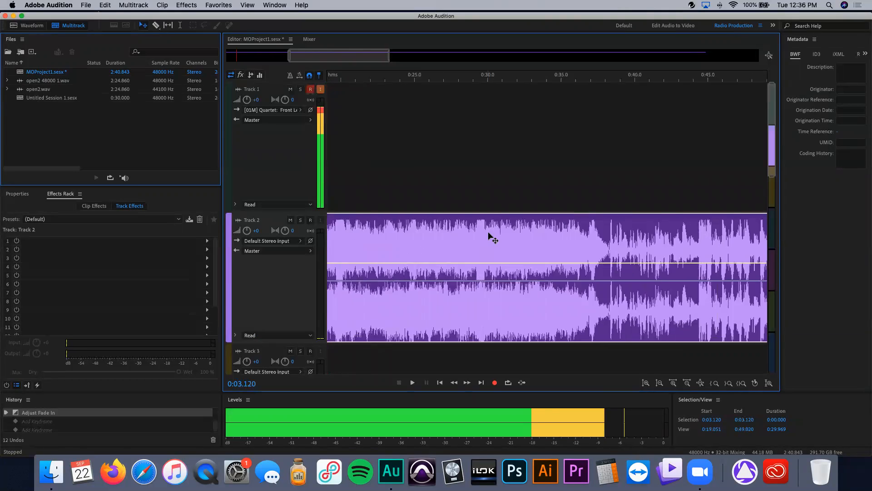
pyautogui.moveTo(395, 53); pyautogui.dragTo(707, 68)
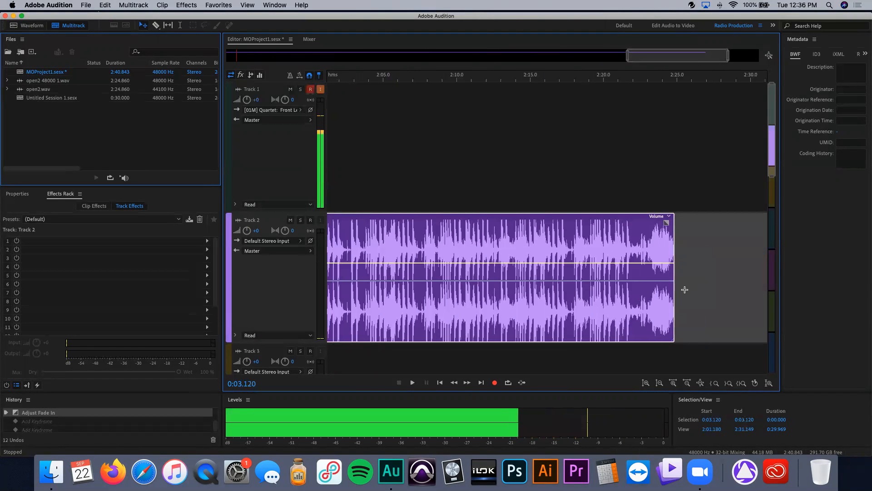
pyautogui.moveTo(666, 229); pyautogui.dragTo(611, 227)
pyautogui.press('super+z')
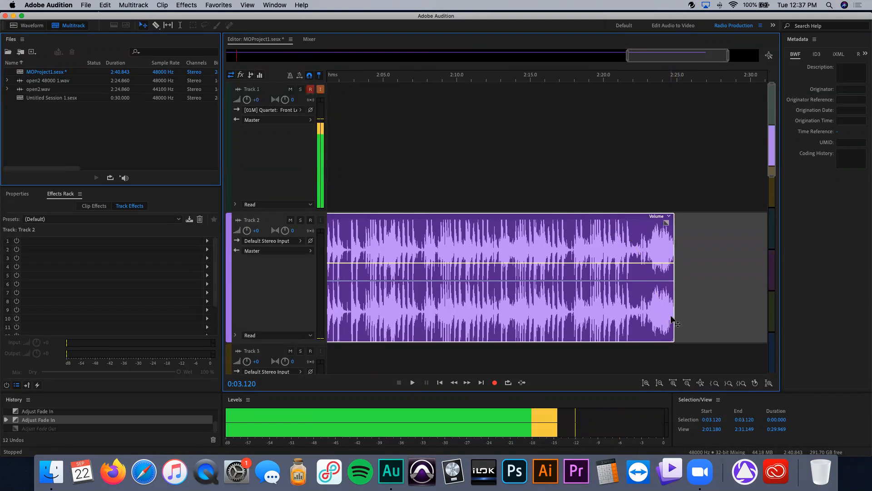
# Step: Try to lengthen the open2 clip's end and slide the clip left, then return to the session start
pyautogui.moveTo(674, 320); pyautogui.dragTo(722, 311)
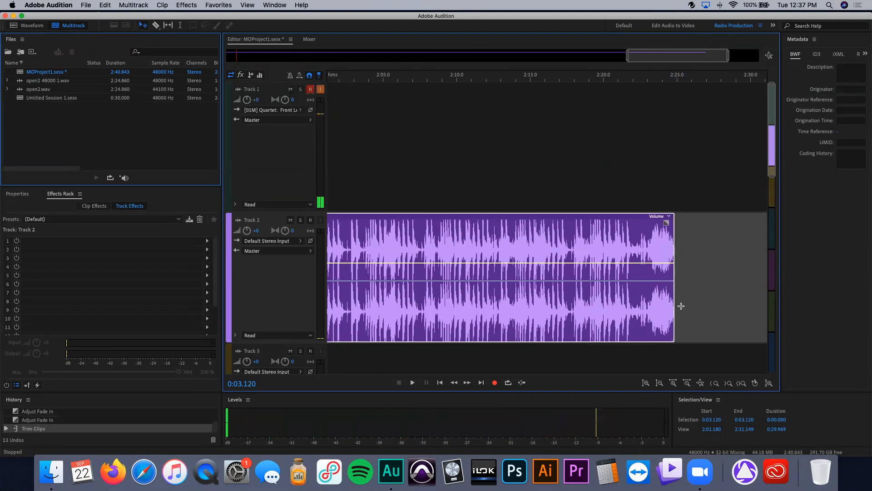
pyautogui.moveTo(596, 251); pyautogui.dragTo(540, 232)
pyautogui.press('Home')
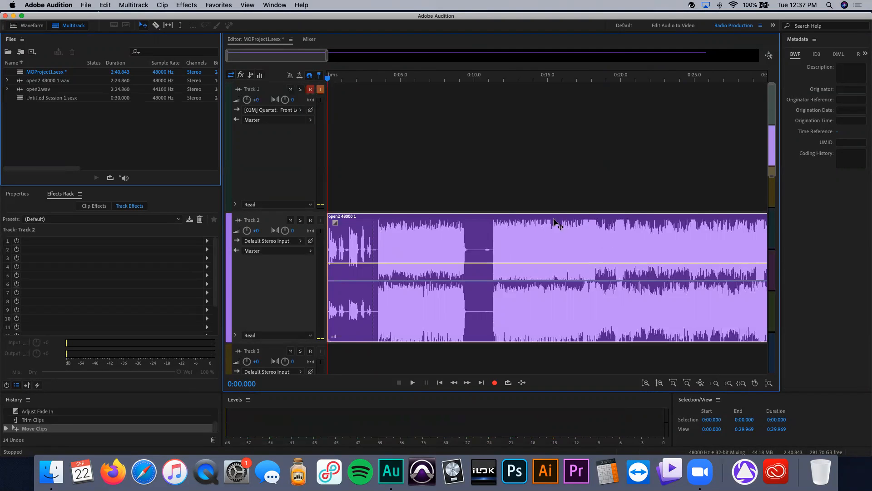
# Step: Nudge the open2 clip right and try copying it onto Track 3, undoing each copy
pyautogui.moveTo(418, 236)
pyautogui.mouseDown()
pyautogui.moveTo(425, 186)
pyautogui.moveTo(406, 245)
pyautogui.moveTo(409, 293)
pyautogui.moveTo(574, 275)
pyautogui.moveTo(500, 273)
pyautogui.moveTo(436, 326)
pyautogui.moveTo(426, 353)
pyautogui.moveTo(427, 241)
pyautogui.mouseUp()
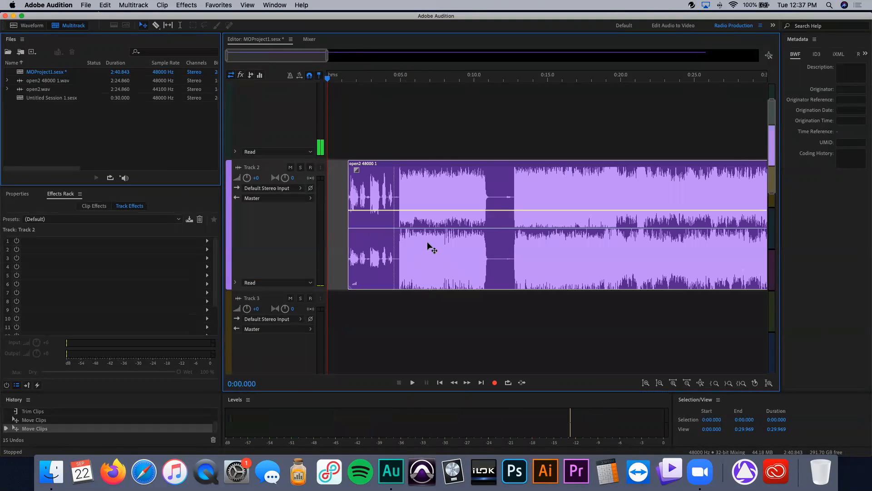
pyautogui.moveTo(425, 295); pyautogui.dragTo(420, 334)
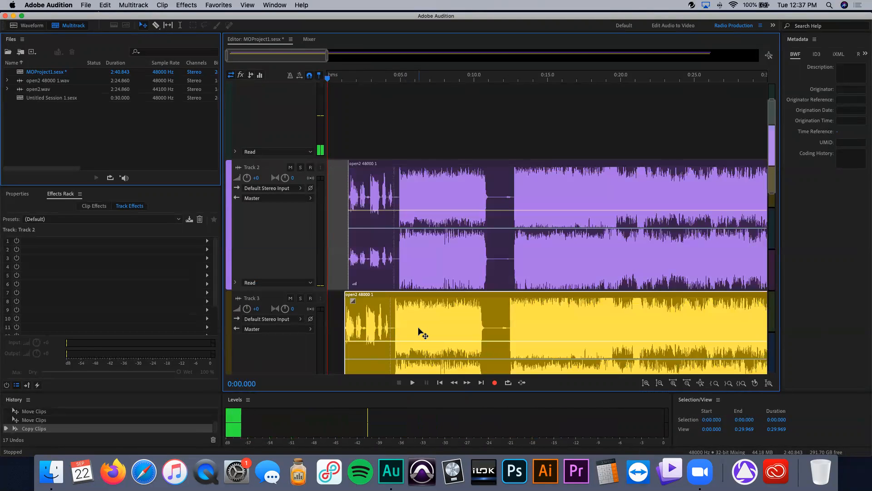
pyautogui.press('super+z')
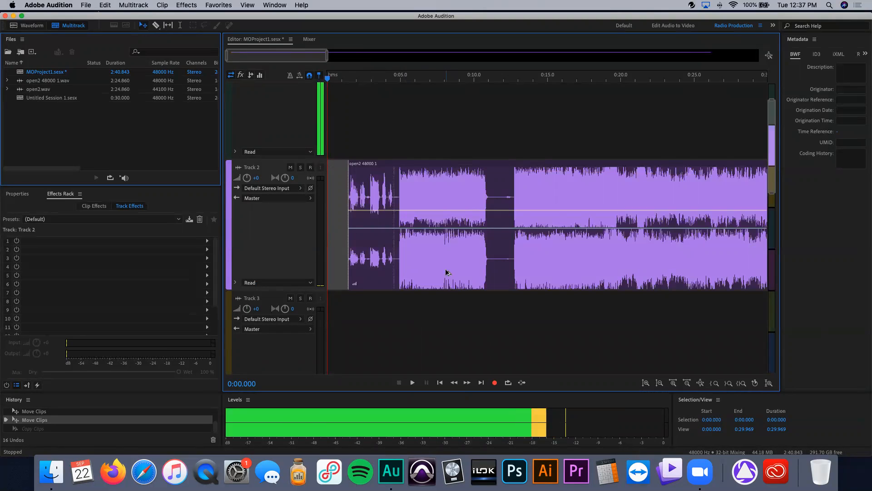
pyautogui.moveTo(438, 263); pyautogui.dragTo(433, 339)
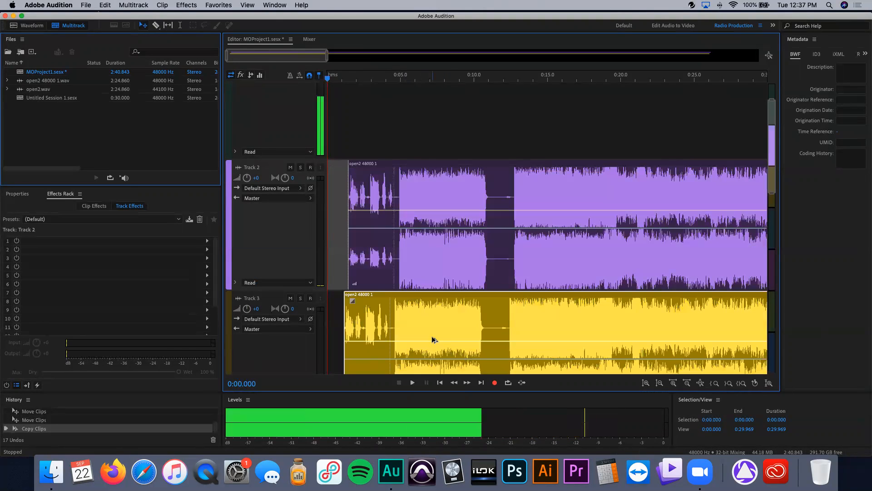
pyautogui.press('super+z')
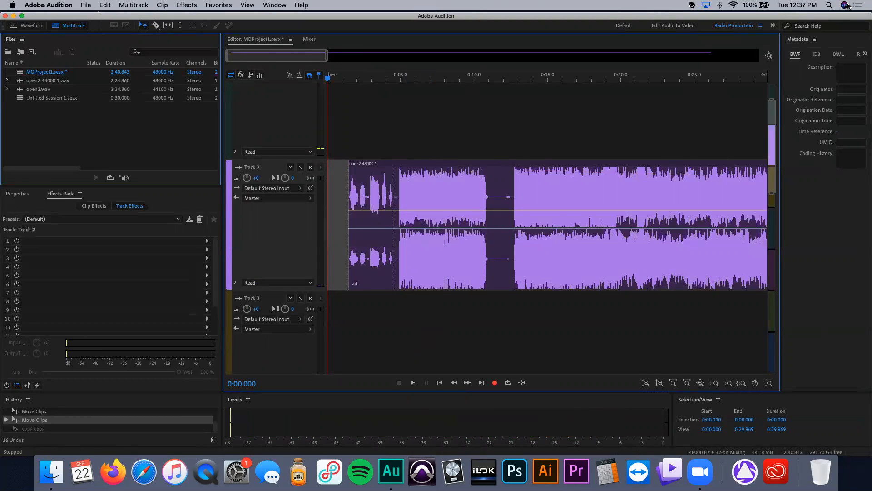
# Step: Move the editor window aside to inspect the open2.wav file on the desktop, then restore the window
pyautogui.moveTo(744, 21); pyautogui.dragTo(578, 18)
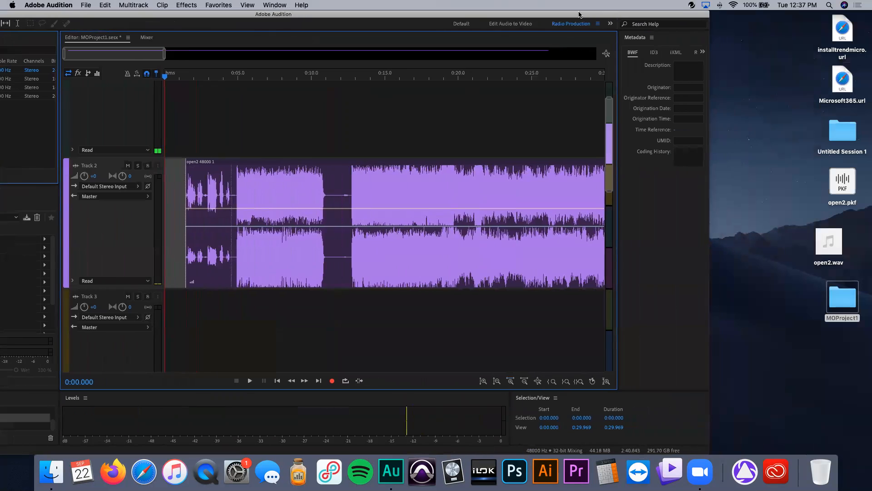
pyautogui.click(824, 253)
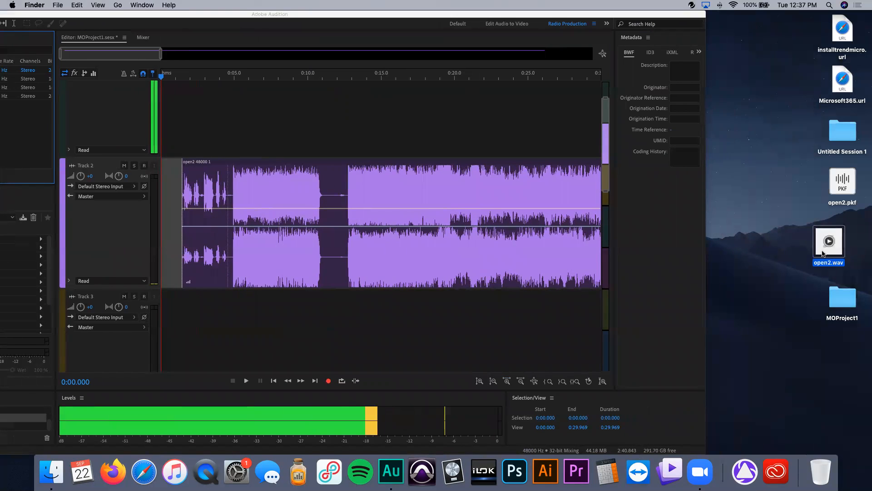
pyautogui.moveTo(823, 253); pyautogui.dragTo(776, 253)
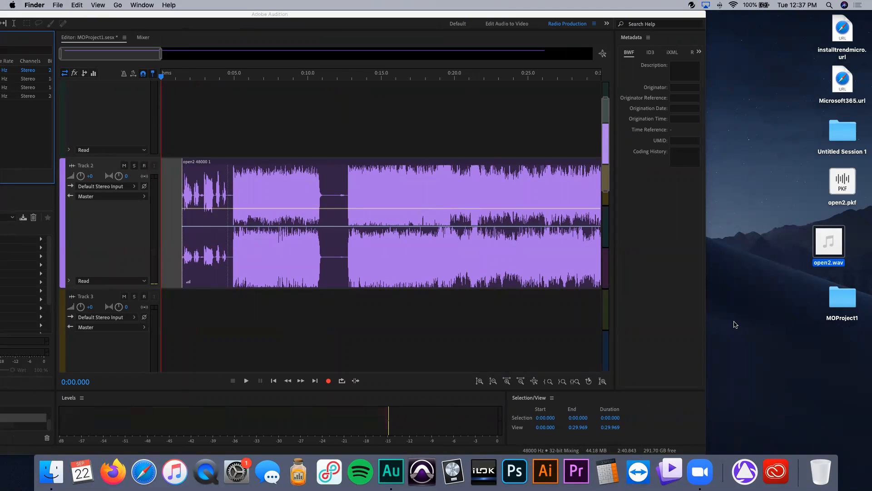
pyautogui.moveTo(249, 19); pyautogui.dragTo(417, 5)
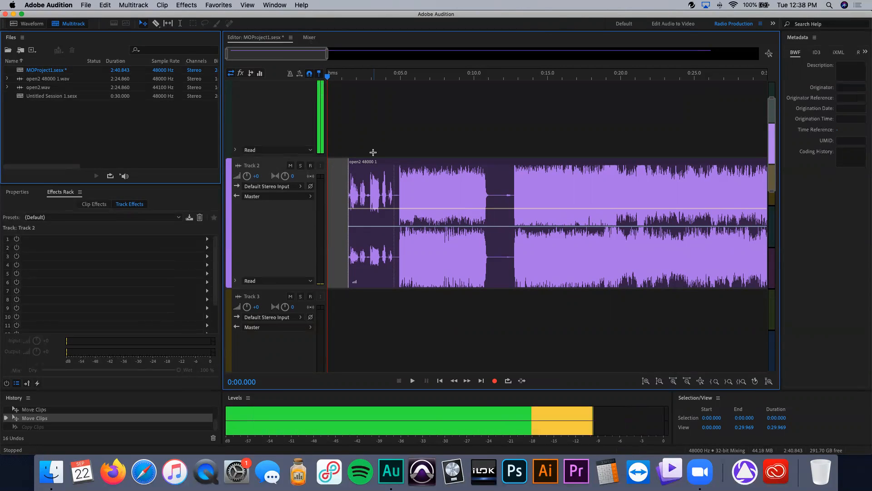
# Step: Move the open2 clip back to the start of Track 2
pyautogui.scroll(2, 376, 152)
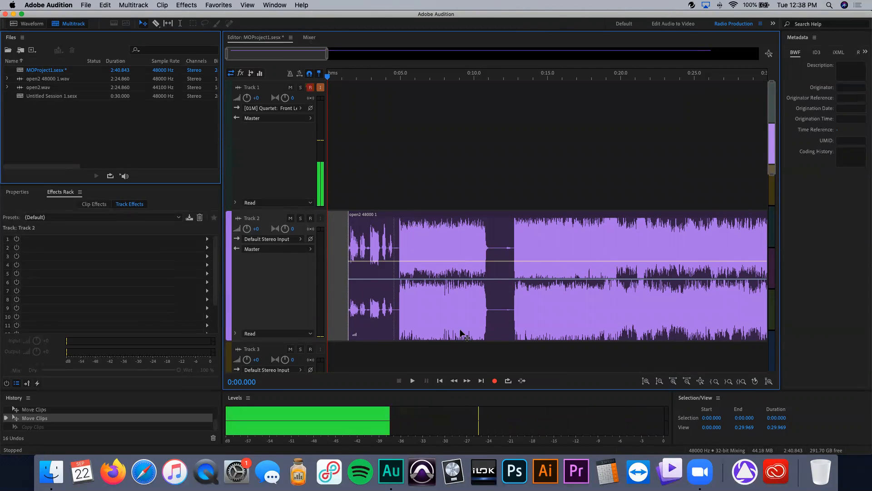
pyautogui.moveTo(462, 317); pyautogui.dragTo(425, 284)
pyautogui.moveTo(424, 244); pyautogui.dragTo(405, 304)
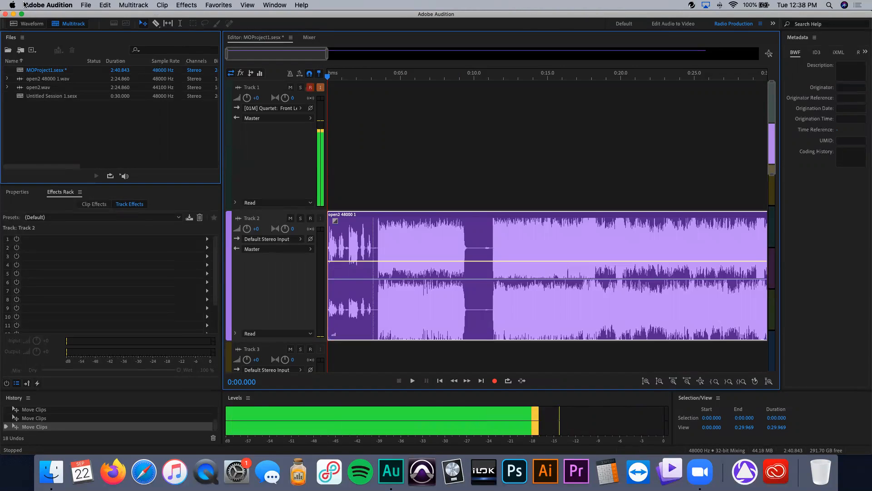
# Step: Split the open2 clip at about 10.5 seconds with the Razor tool, then return to the Move tool
pyautogui.click(156, 23)
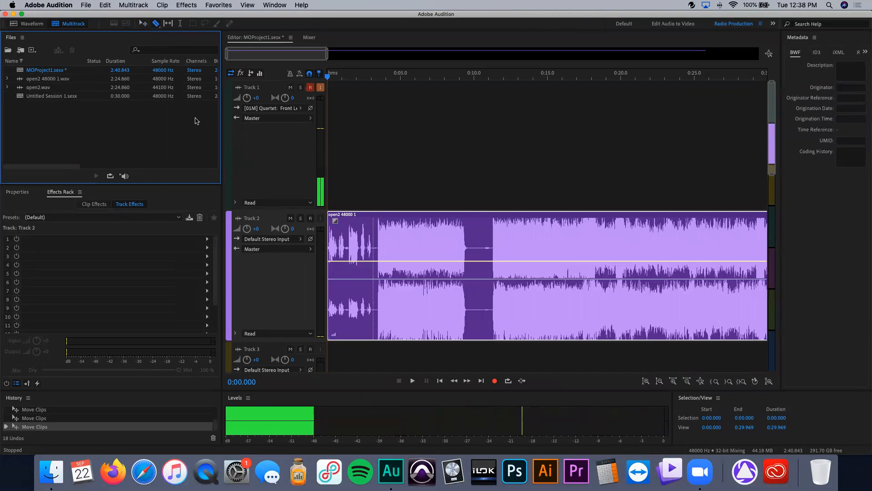
pyautogui.click(481, 247)
pyautogui.scroll(-1, 331, 136)
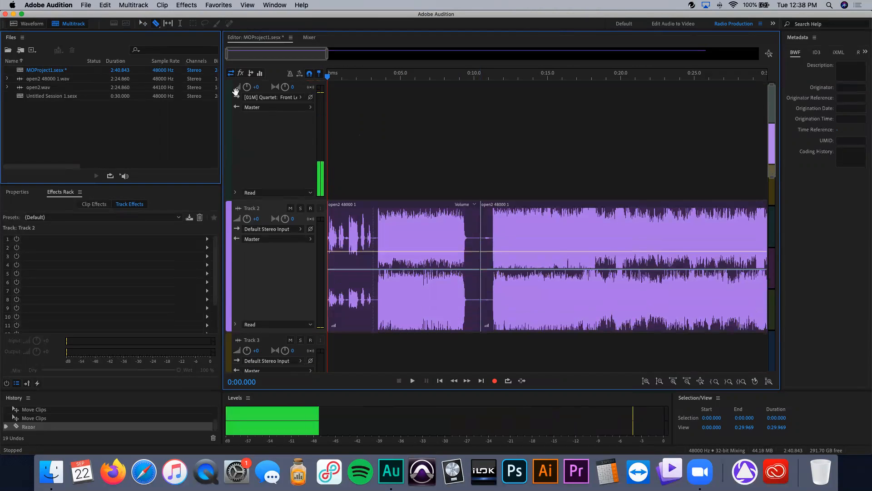
pyautogui.click(142, 24)
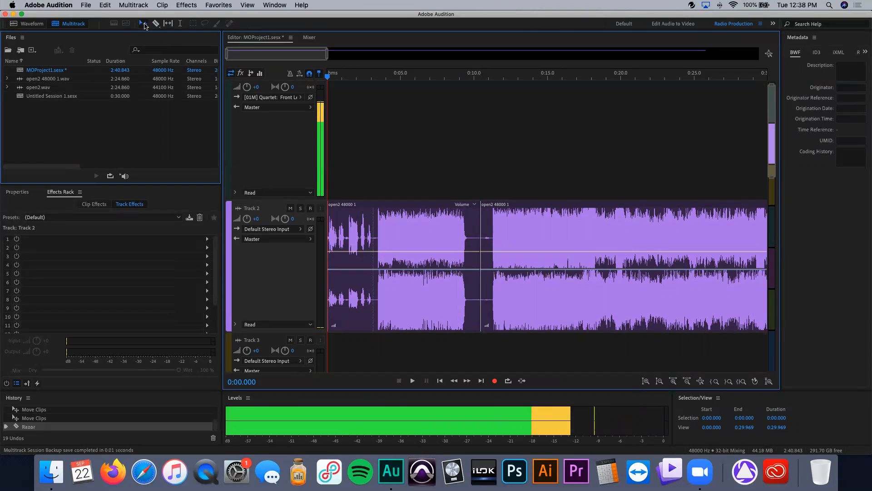
# Step: Slide the second segment right to start about 16 seconds in, leaving a gap after the first segment
pyautogui.click(531, 298)
pyautogui.moveTo(531, 296); pyautogui.dragTo(646, 312)
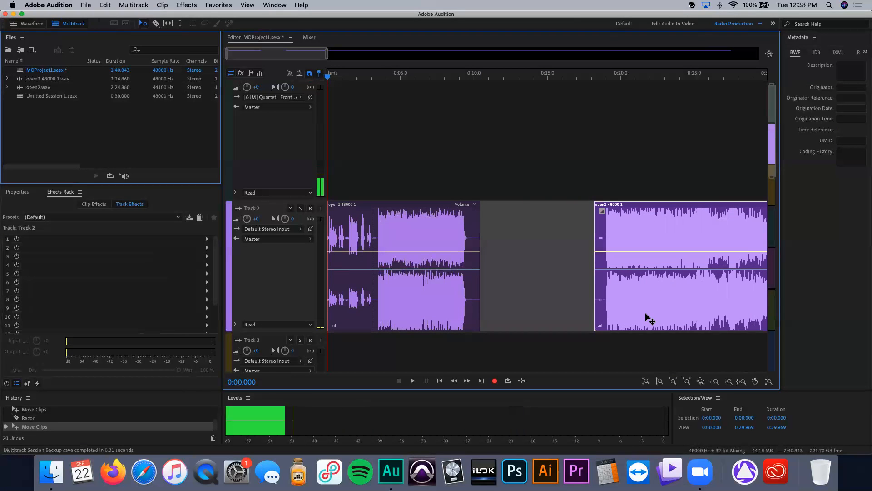
pyautogui.click(530, 164)
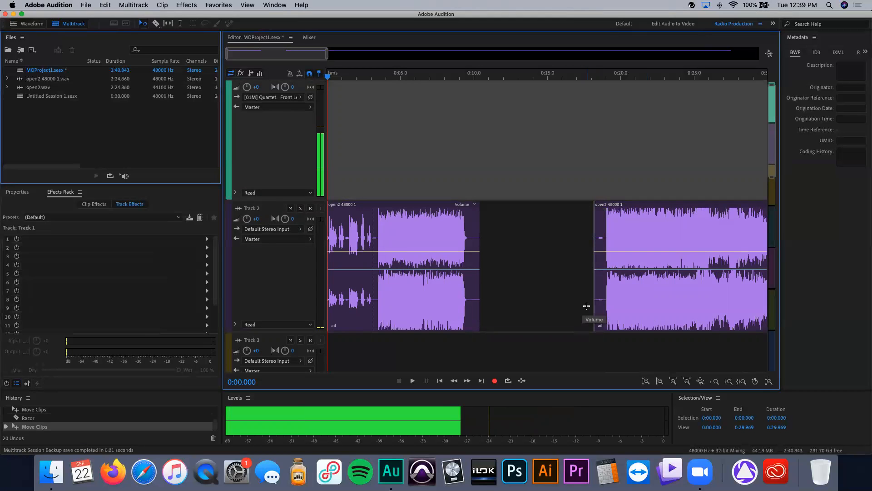
pyautogui.moveTo(647, 301); pyautogui.dragTo(618, 299)
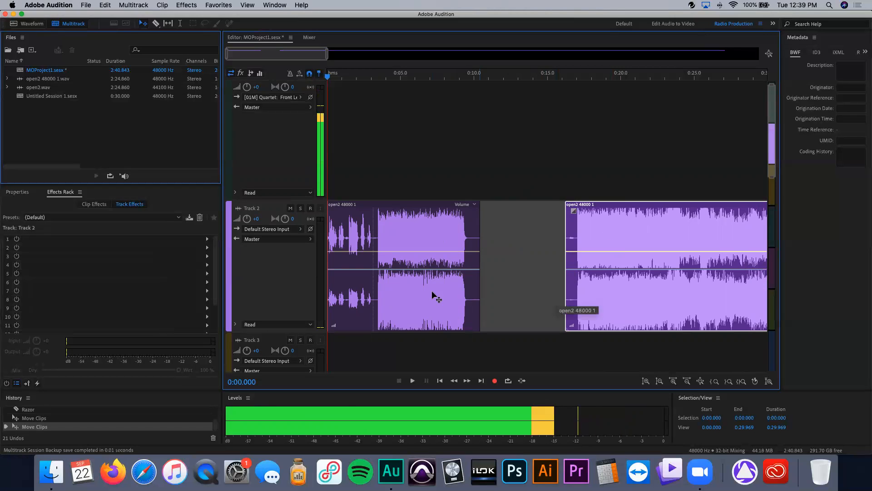
# Step: Add a fade-out to the end of the first segment and a fade-in to the start of the second segment
pyautogui.click(402, 295)
pyautogui.moveTo(473, 210); pyautogui.dragTo(453, 211)
pyautogui.click(596, 219)
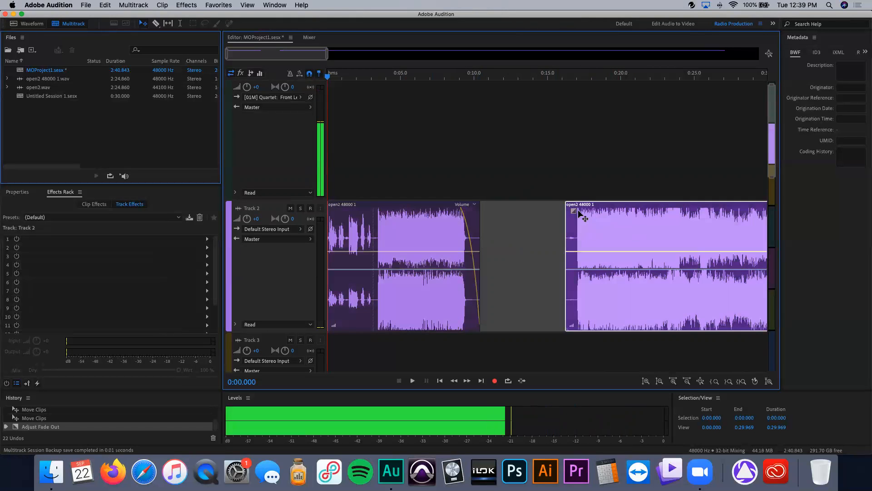
pyautogui.moveTo(575, 211); pyautogui.dragTo(592, 208)
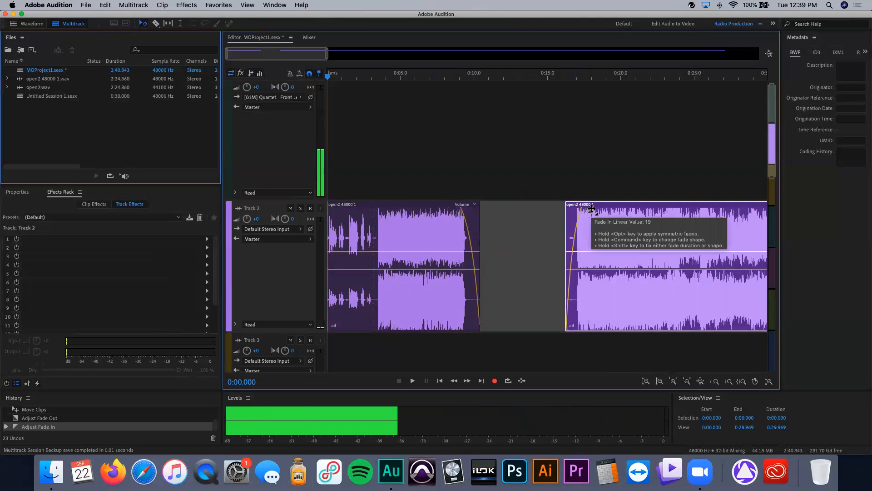
# Step: Undo the fades, segment moves and split
pyautogui.press('super+z')
pyautogui.press('super+z')
pyautogui.press('super+z')
pyautogui.press('super+z')
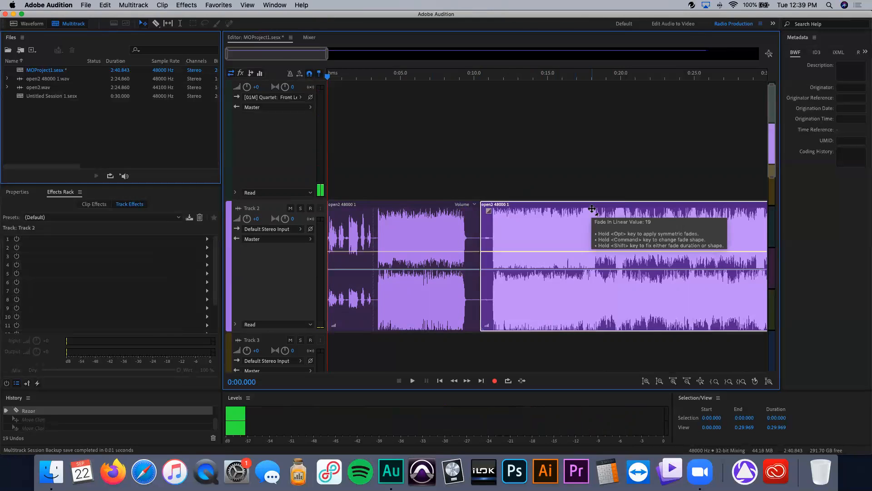
pyautogui.press('super+z')
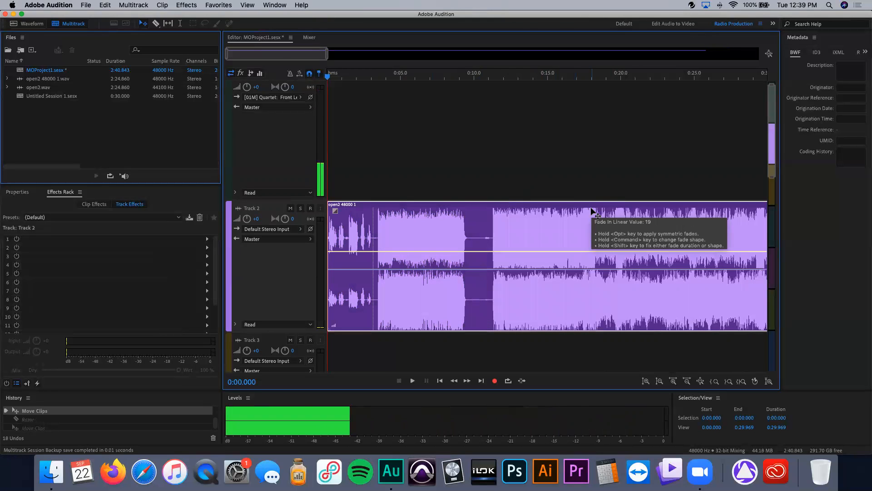
# Step: Redo the split and slide the second segment slightly right to leave a short gap
pyautogui.press('super+shift+z')
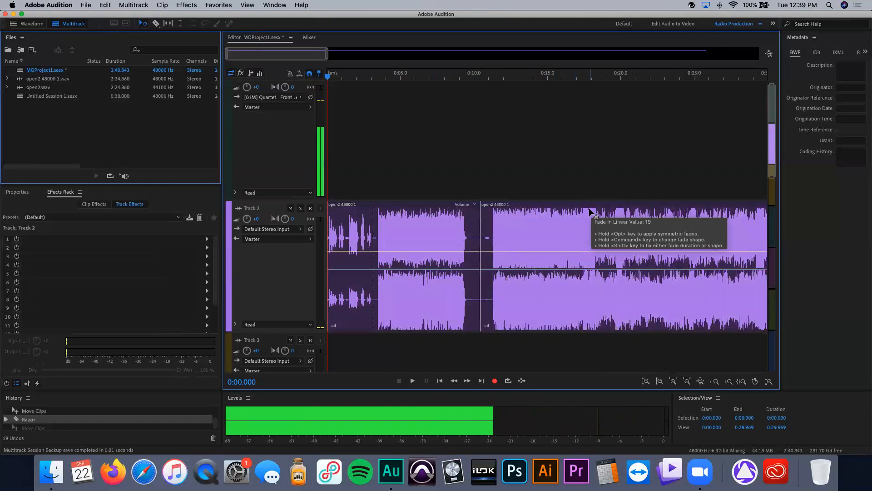
pyautogui.moveTo(530, 233); pyautogui.dragTo(547, 234)
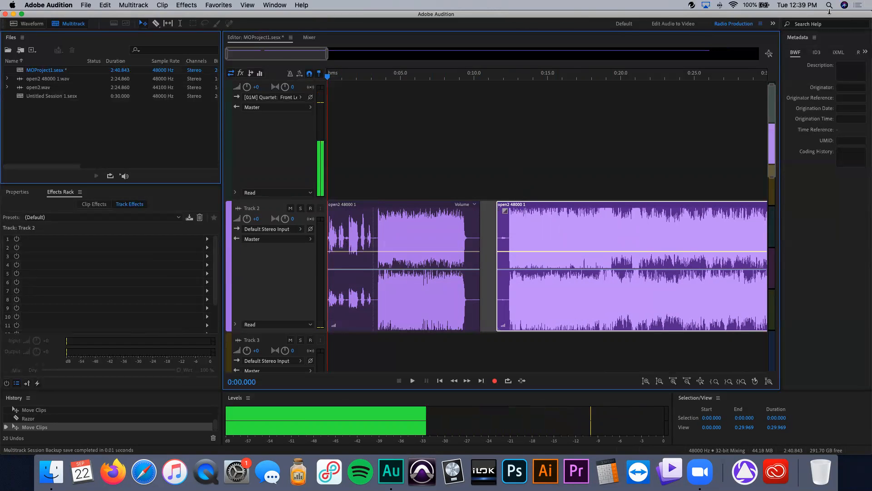
# Step: Open the MOProject1 folder in Finder to inspect its Conformed Files folder, then return to the session
pyautogui.moveTo(718, 13); pyautogui.dragTo(565, 6)
pyautogui.moveTo(813, 247); pyautogui.dragTo(774, 209)
pyautogui.doubleClick(846, 311)
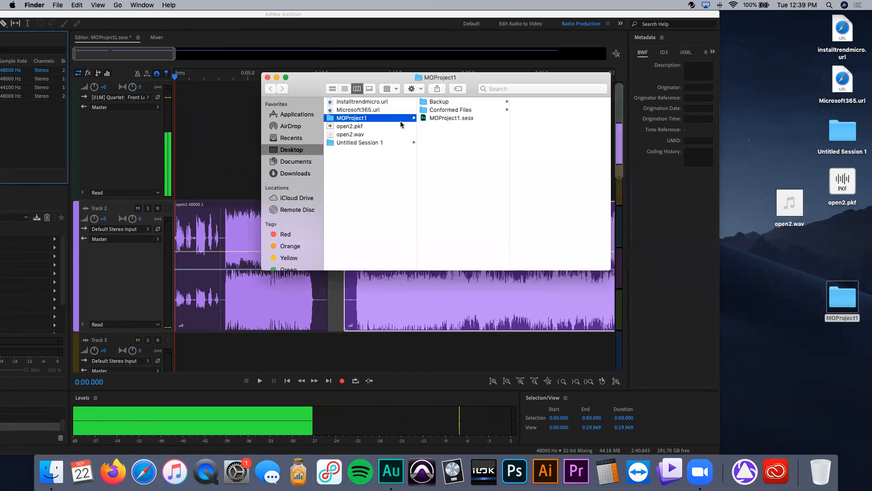
pyautogui.click(450, 109)
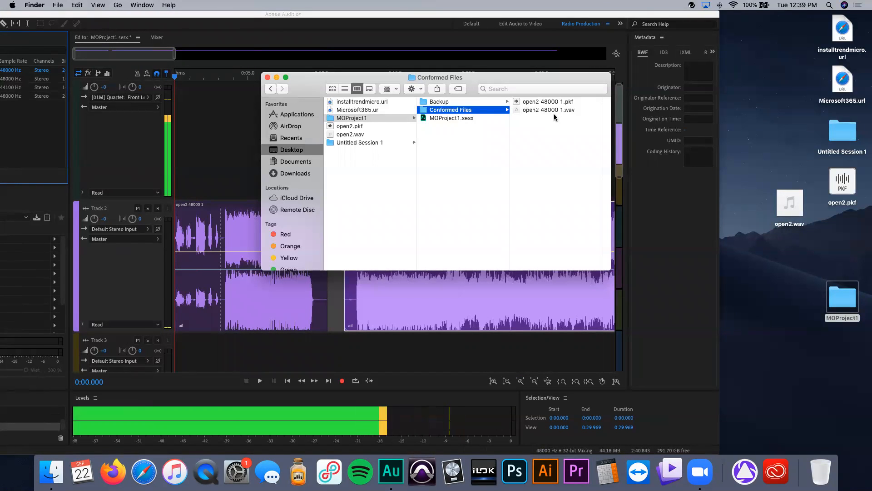
pyautogui.moveTo(220, 13); pyautogui.dragTo(379, 13)
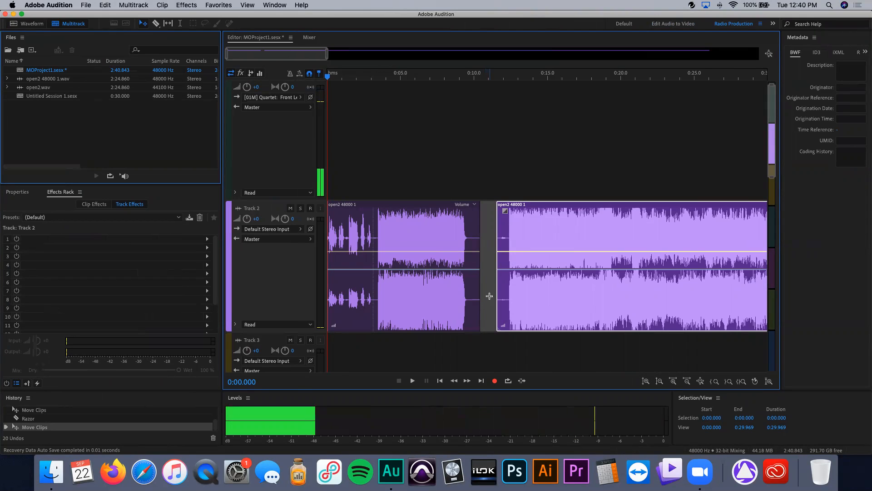
# Step: Overlap the second segment onto the first to form a crossfade, then pull it back right
pyautogui.moveTo(543, 255); pyautogui.dragTo(497, 254)
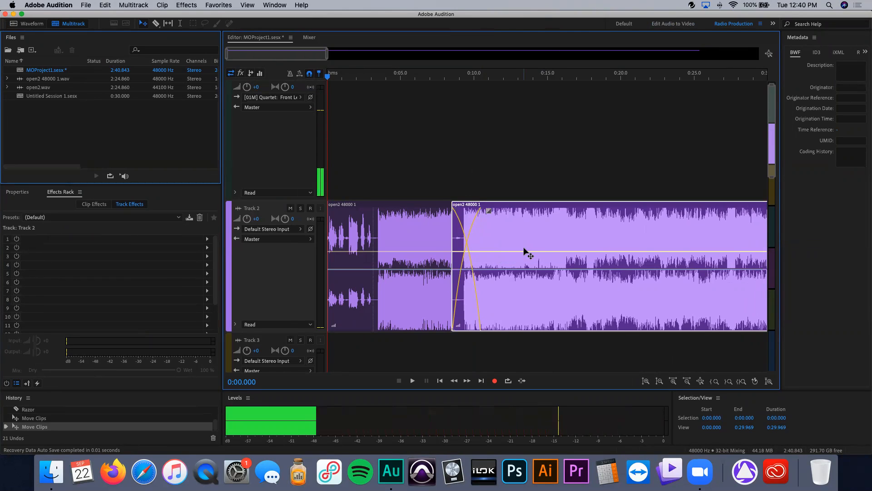
pyautogui.moveTo(524, 248); pyautogui.dragTo(549, 249)
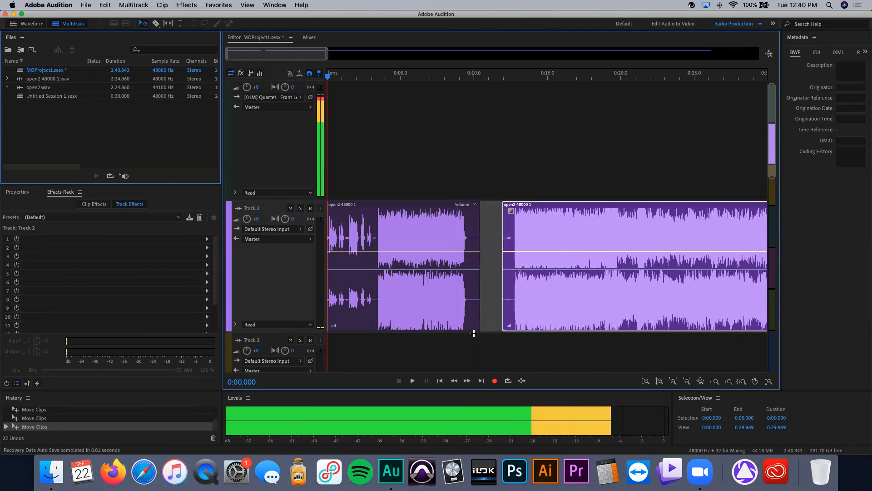
# Step: Trim the first segment's end and second segment's start, then overlap the segments to create a crossfade
pyautogui.moveTo(479, 322); pyautogui.dragTo(464, 321)
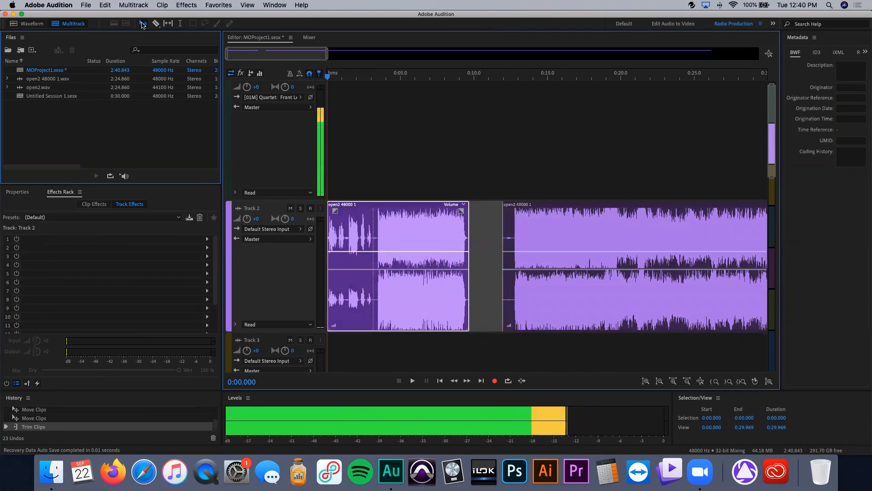
pyautogui.moveTo(503, 311); pyautogui.dragTo(509, 312)
pyautogui.moveTo(582, 304); pyautogui.dragTo(534, 304)
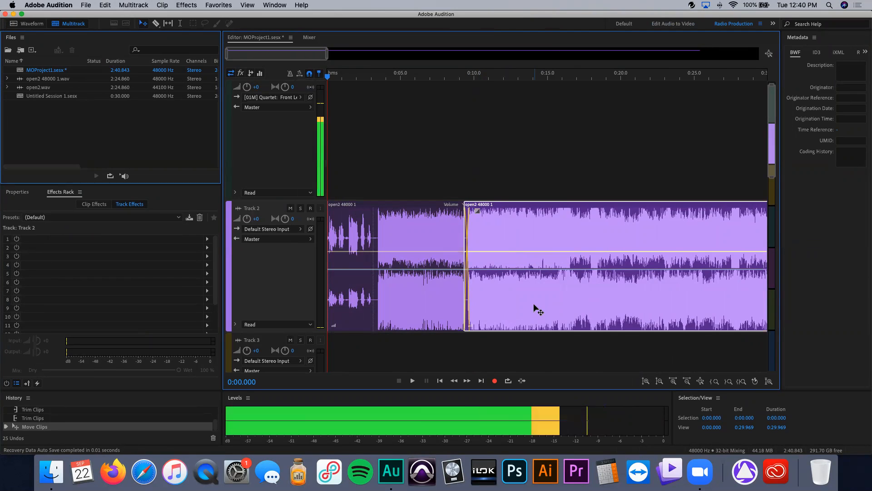
# Step: Undo the trims, crossfade, moves and split to restore the single open2 clip
pyautogui.press('super+z')
pyautogui.press('super+z')
pyautogui.press('super+z')
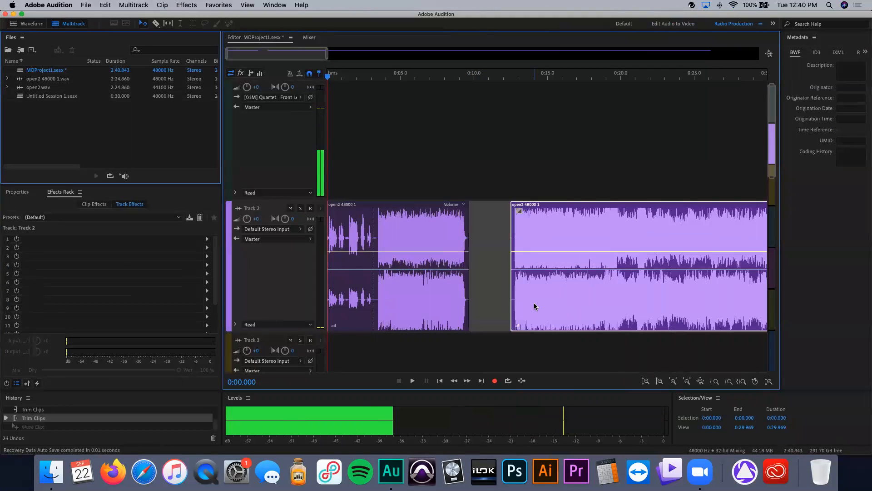
pyautogui.press('super+z')
pyautogui.press('super+z')
pyautogui.press('super+z')
pyautogui.press('super+z')
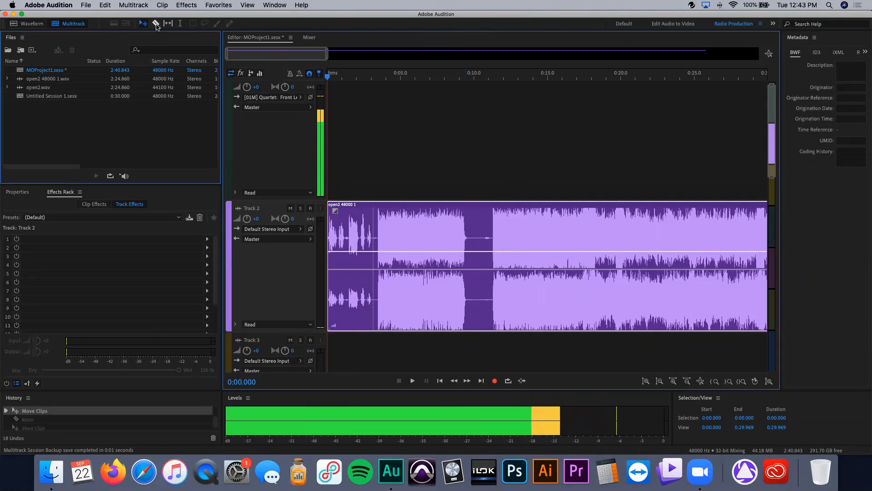
# Step: Split the open2 clip at about 10 seconds with the Razor tool and switch back to the Move tool
pyautogui.click(157, 25)
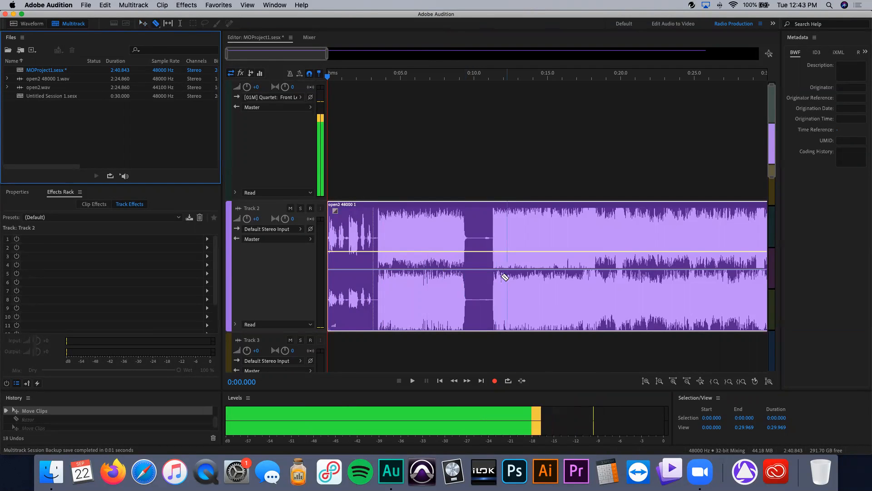
pyautogui.click(478, 238)
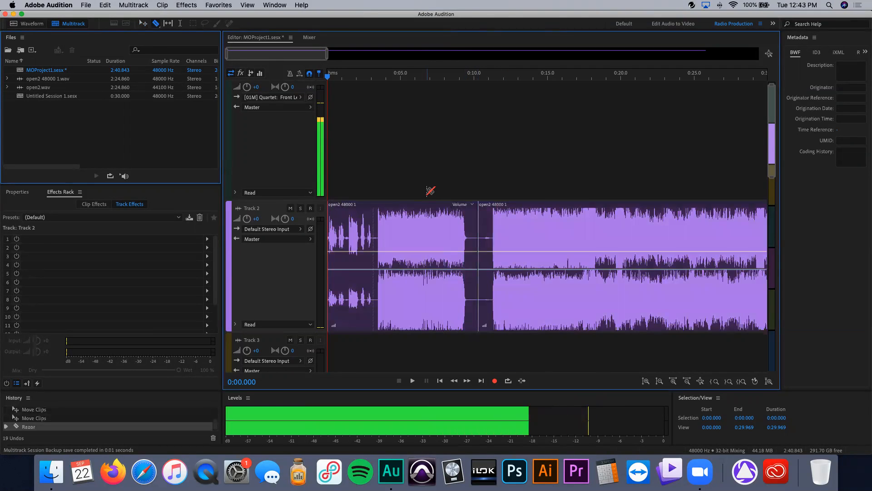
pyautogui.press('v')
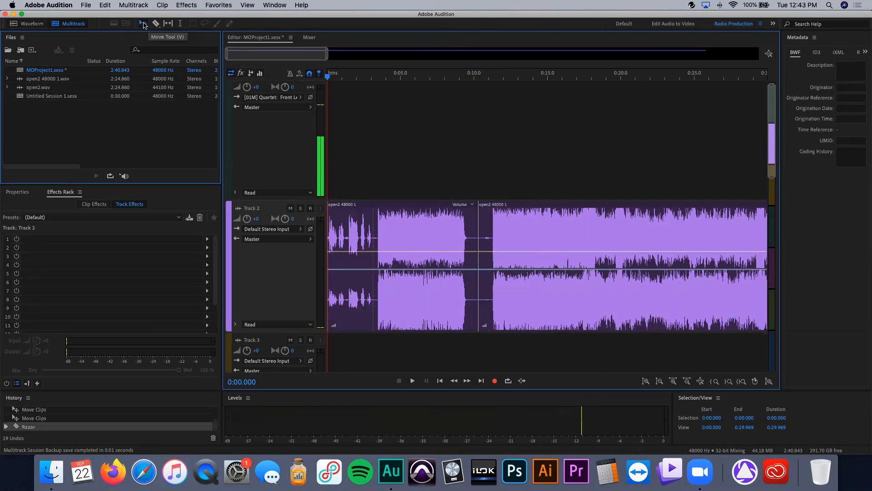
# Step: Move the second open2 segment right so it starts at about 14 seconds, leaving a gap after the first segment
pyautogui.click(509, 235)
pyautogui.press('r')
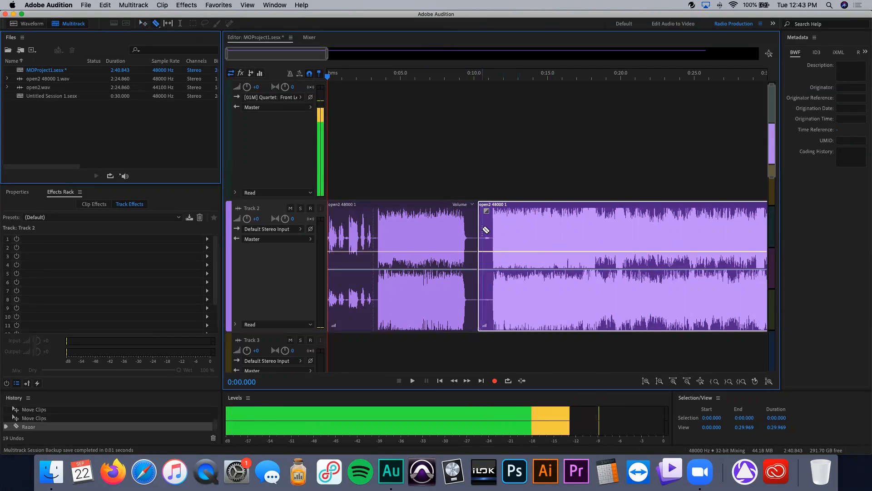
pyautogui.press('v')
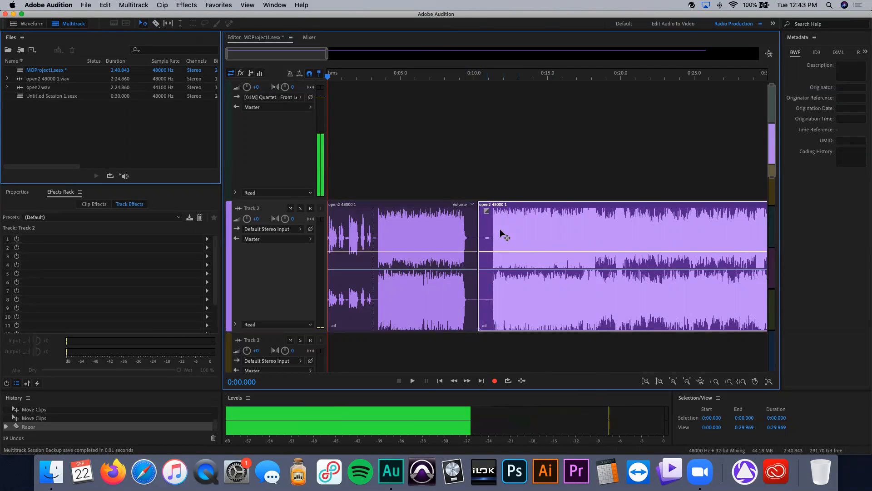
pyautogui.click(488, 183)
pyautogui.moveTo(443, 227); pyautogui.dragTo(444, 244)
pyautogui.moveTo(554, 250); pyautogui.dragTo(593, 243)
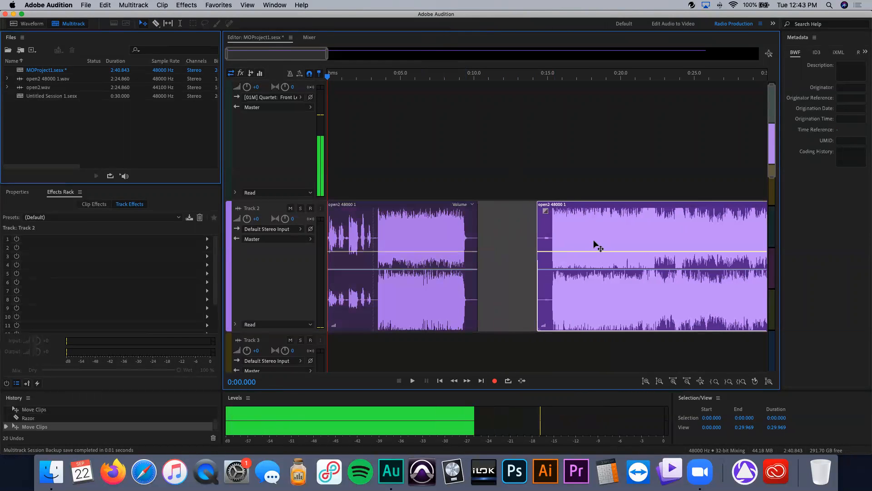
# Step: Cut the first segment's tail at about 9.8 seconds with the Razor tool and delete the cut-off piece
pyautogui.click(471, 248)
pyautogui.press('v')
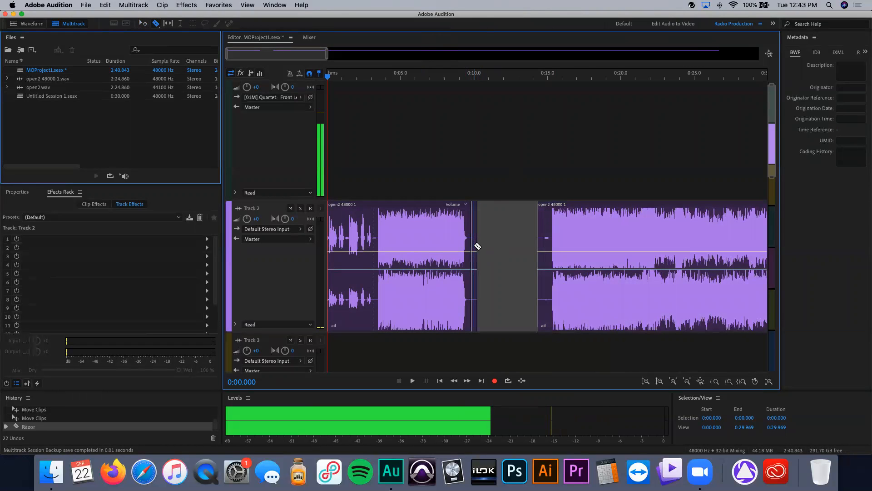
pyautogui.click(474, 248)
pyautogui.press('Delete')
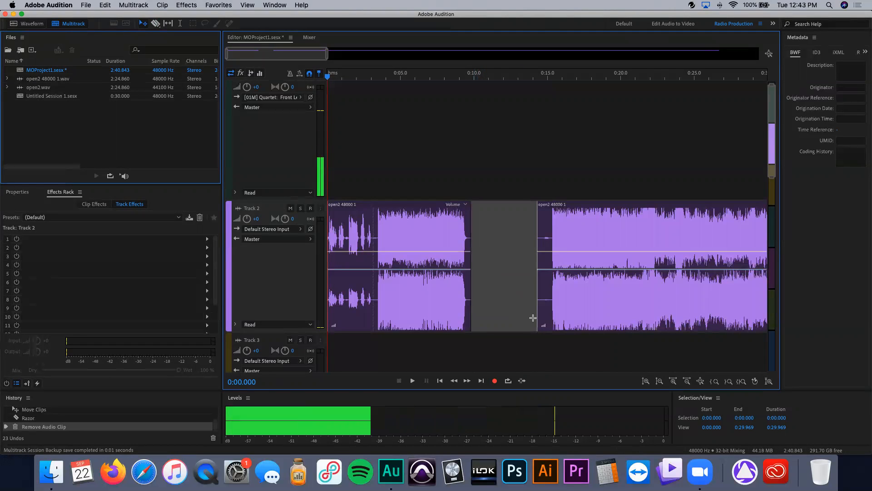
# Step: Extend the second segment's start left to about 9.4 seconds over the first segment, then play the transition from about 9 seconds
pyautogui.moveTo(538, 318); pyautogui.dragTo(483, 293)
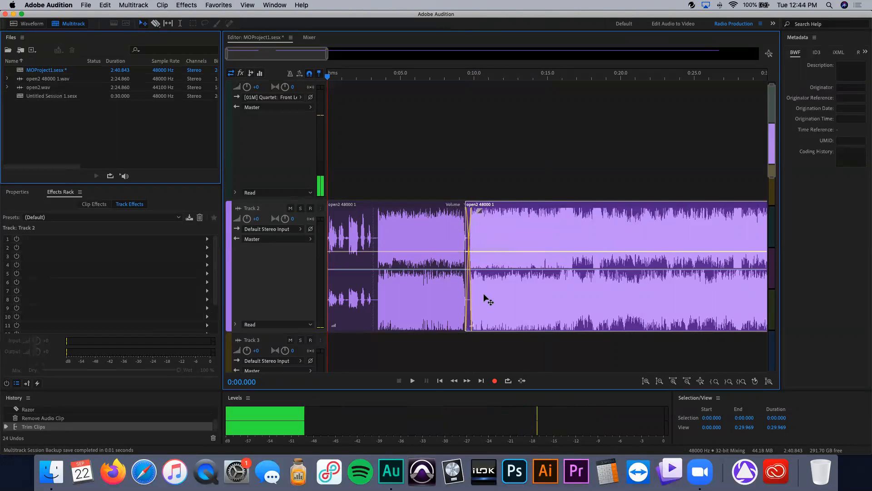
pyautogui.click(462, 77)
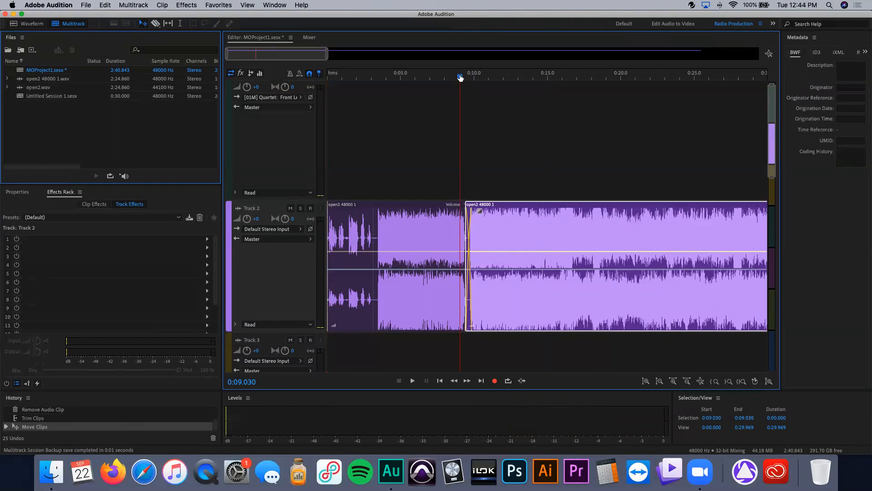
pyautogui.press('space')
pyautogui.press('space')
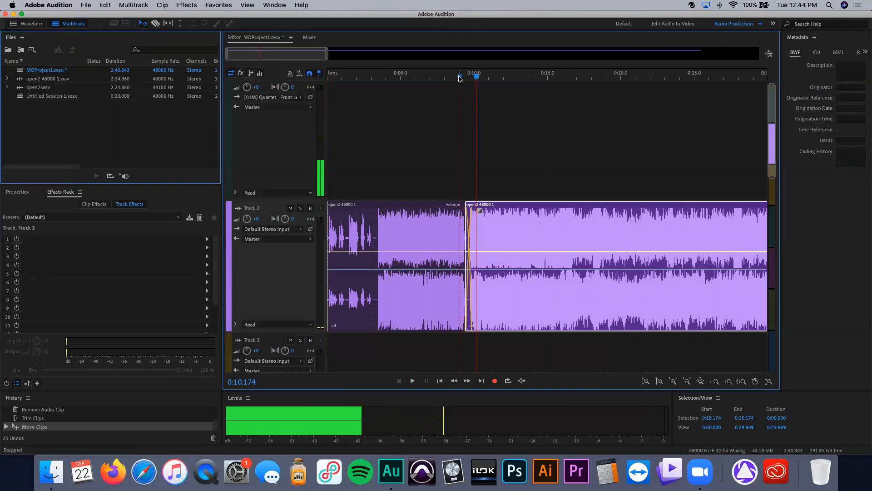
# Step: Undo the trim, deletion, cut and move to restore the single open2 clip on Track 2
pyautogui.press('super+z')
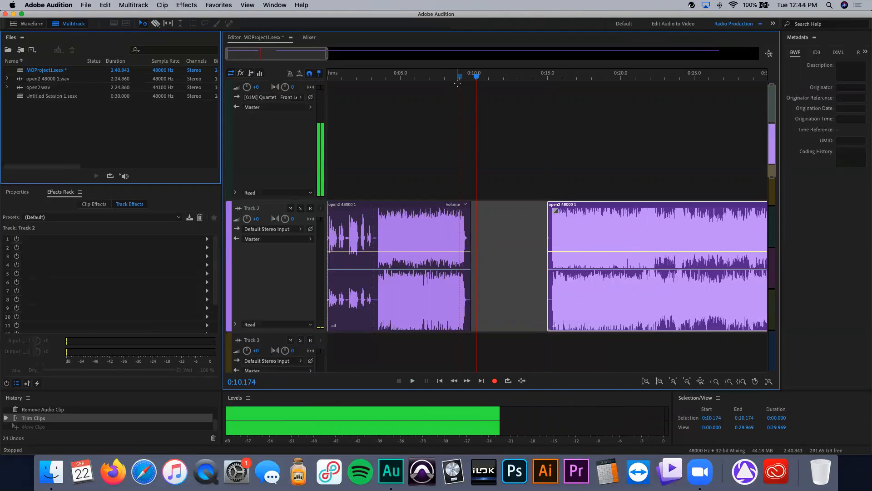
pyautogui.press('super+z')
pyautogui.press('super+z')
pyautogui.press('super+z')
pyautogui.press('super+z')
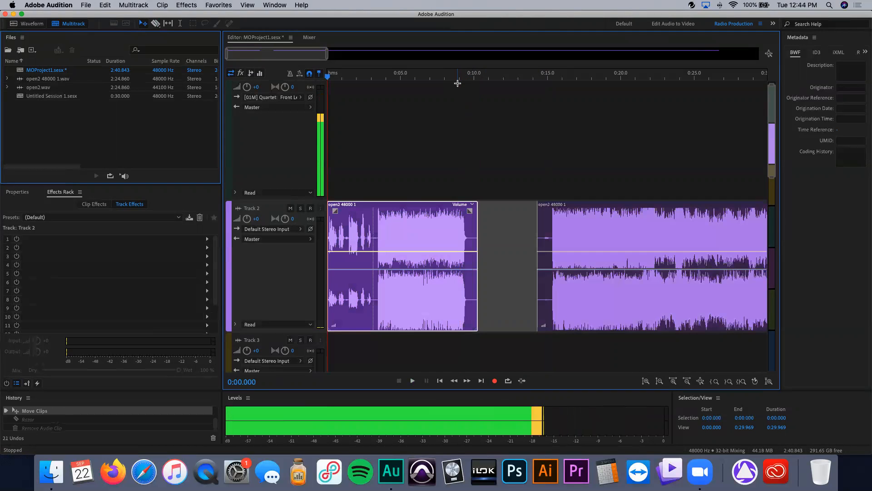
pyautogui.press('super+z')
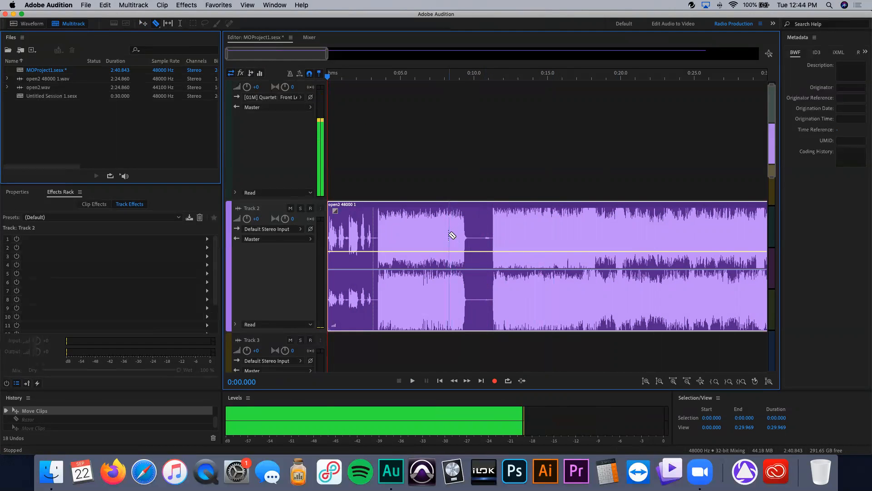
# Step: Copy the open2 clip from Track 2 onto Track 4 and Track 3 at the same start time
pyautogui.scroll(-5, 452, 235)
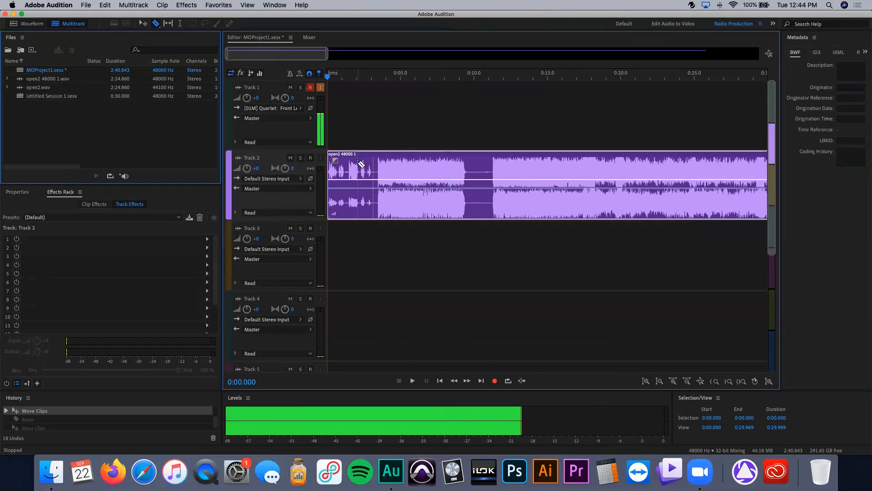
pyautogui.press('v')
pyautogui.moveTo(430, 169); pyautogui.dragTo(430, 309)
pyautogui.moveTo(442, 196); pyautogui.dragTo(439, 245)
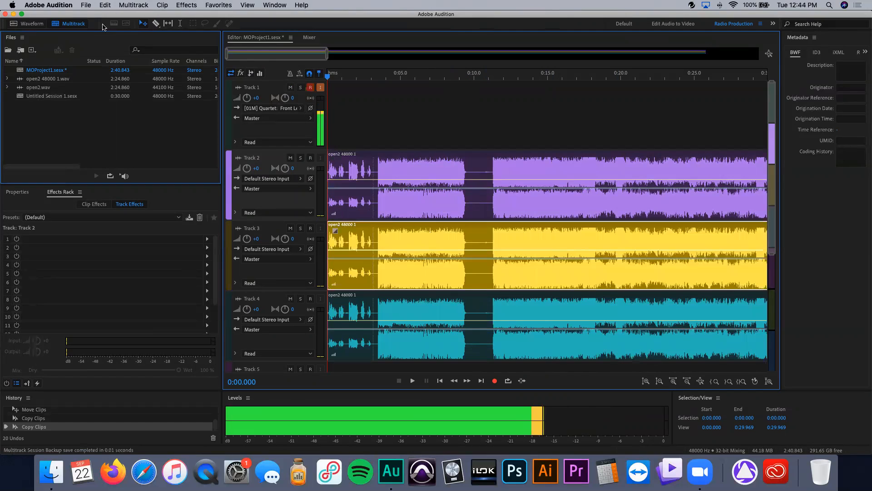
# Step: Split Track 2's clip at about 10 seconds with the Razor tool twice, undoing each cut
pyautogui.click(154, 24)
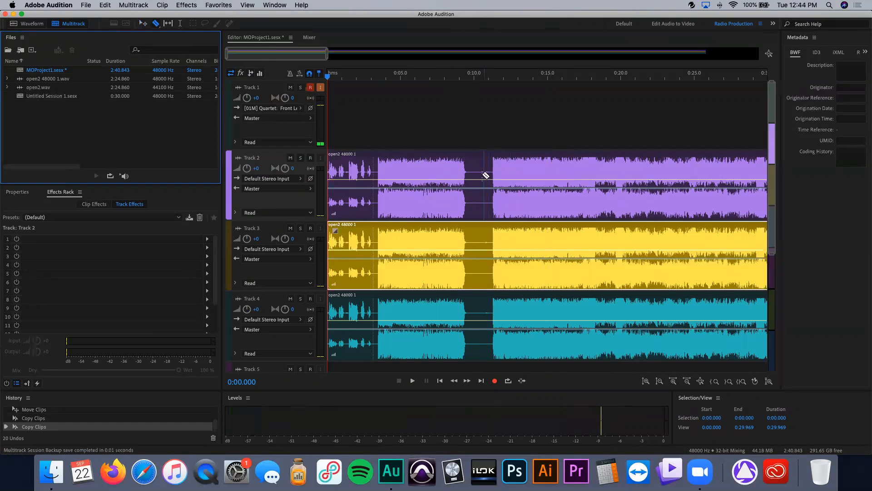
pyautogui.click(480, 173)
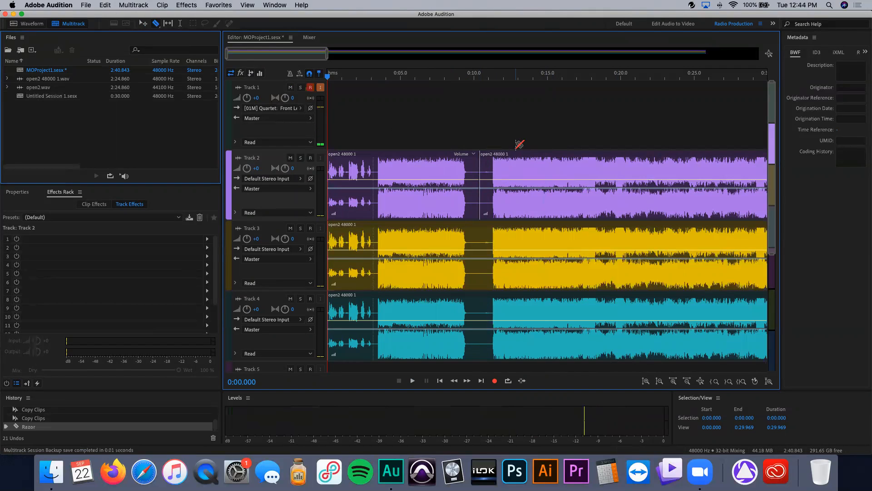
pyautogui.press('super+z')
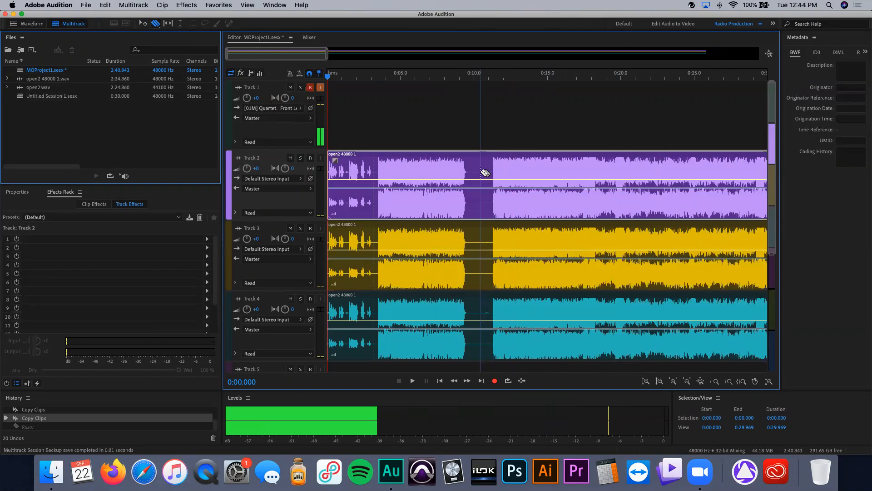
pyautogui.click(480, 173)
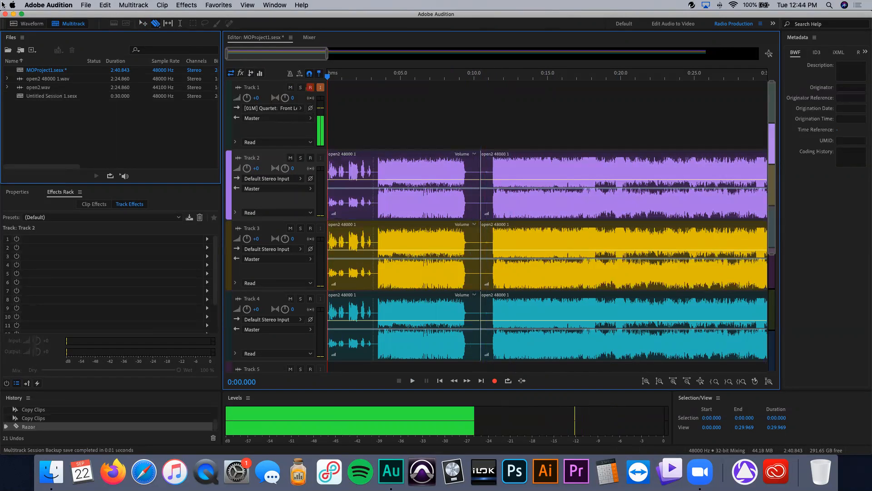
pyautogui.click(159, 29)
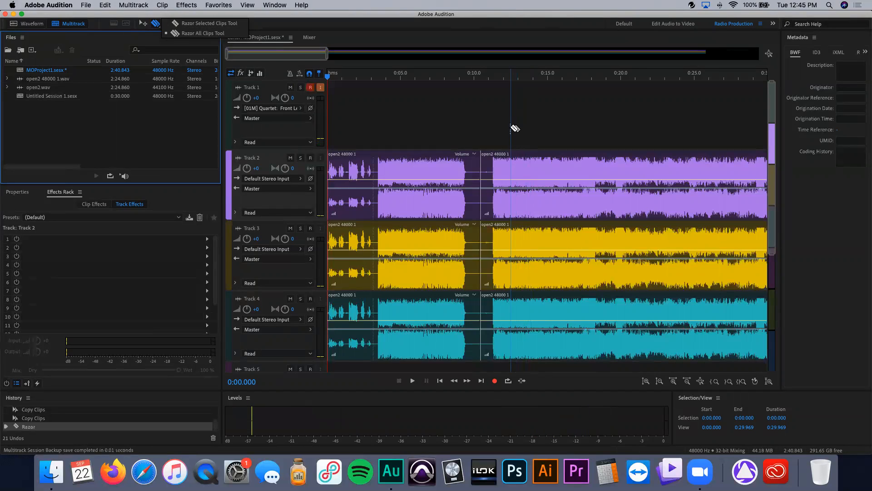
pyautogui.press('super+z')
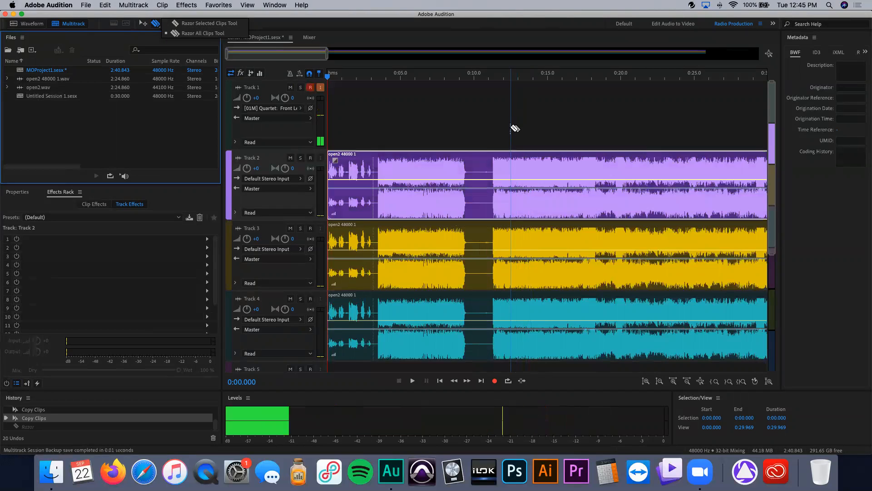
# Step: Switch to the Razor All Clips Tool and split the open2 clips on Tracks 2, 3 and 4 at about 10 seconds
pyautogui.click(183, 34)
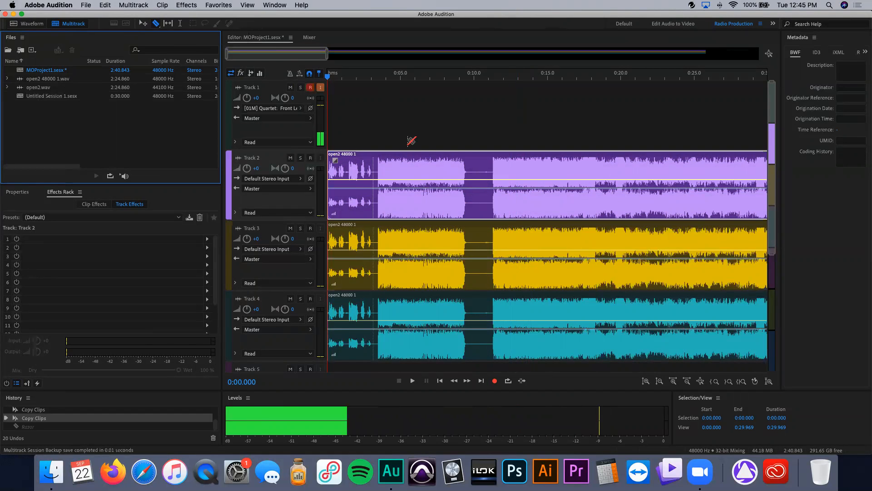
pyautogui.click(481, 171)
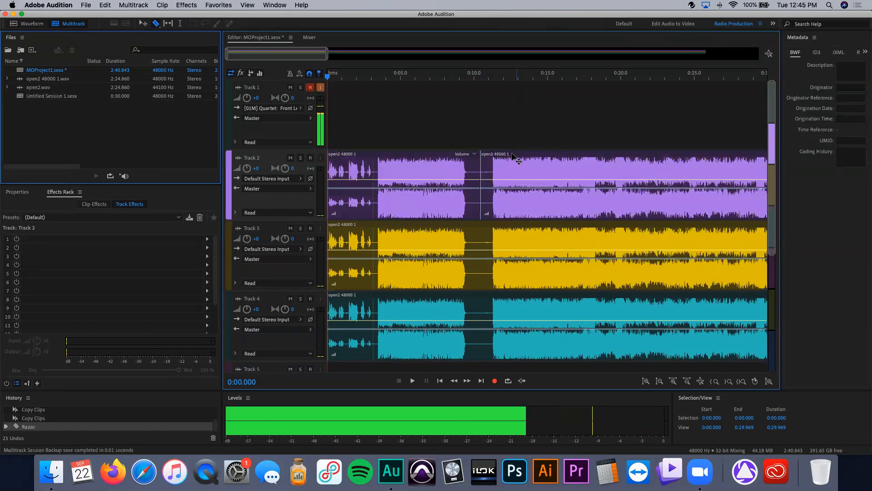
pyautogui.click(482, 182)
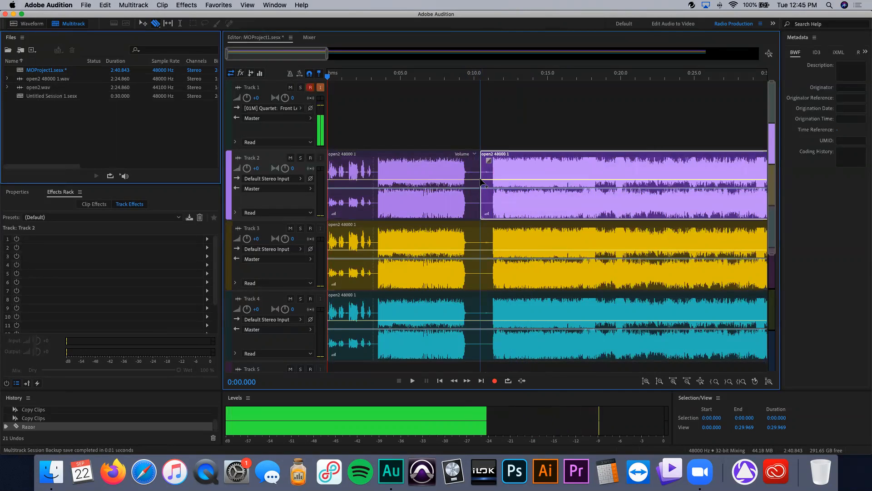
pyautogui.click(480, 237)
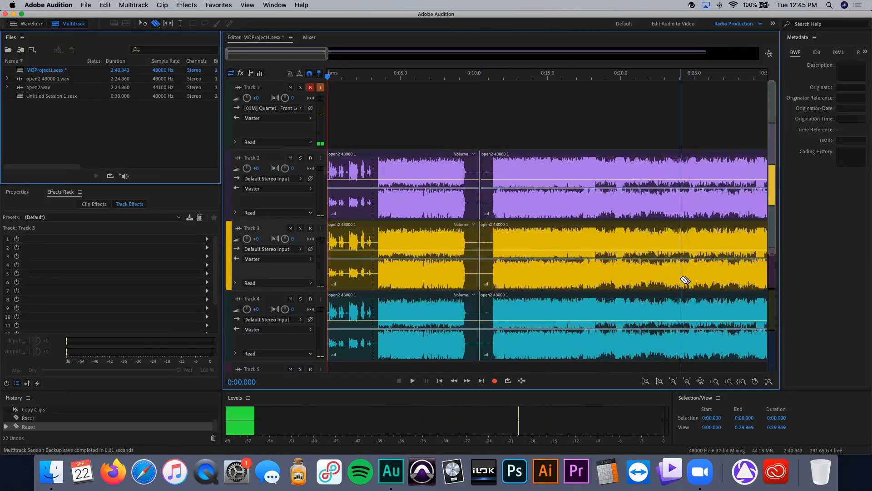
# Step: Undo the splits and clip copies to leave only the single open2 clip on Track 2
pyautogui.press('super+z')
pyautogui.press('super+z')
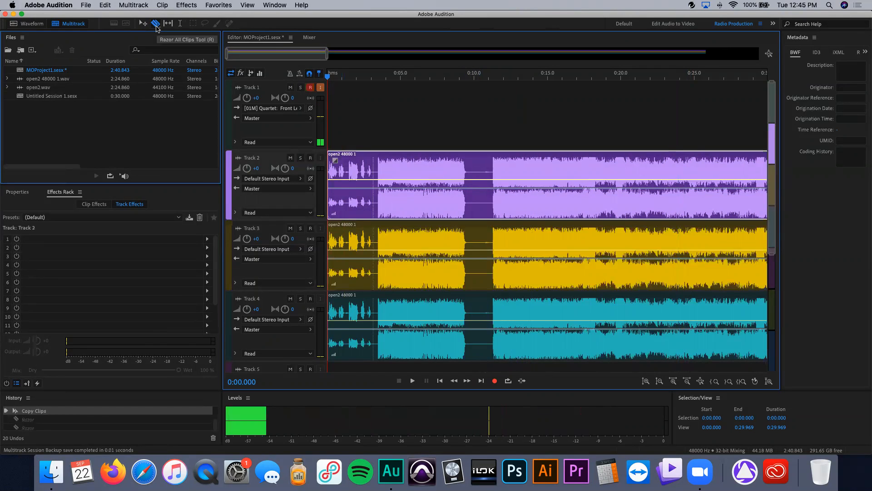
pyautogui.press('super+z')
pyautogui.press('super+z')
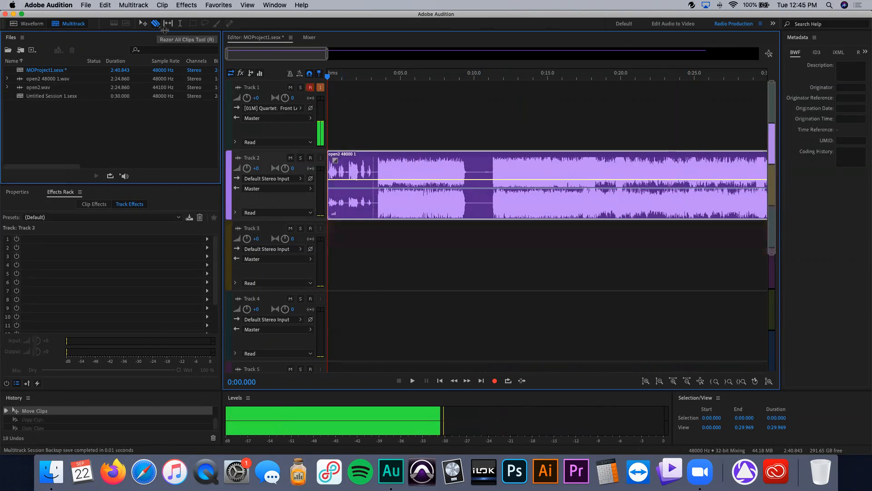
pyautogui.scroll(-5, 376, 125)
pyautogui.scroll(10, 375, 125)
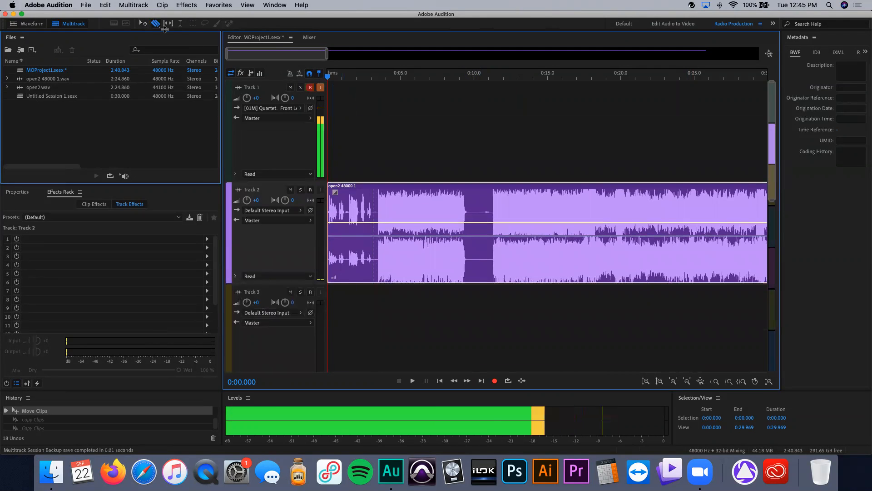
# Step: Split the open2 clip at about 10 seconds and move the second segment right to start at about 15 seconds
pyautogui.click(480, 202)
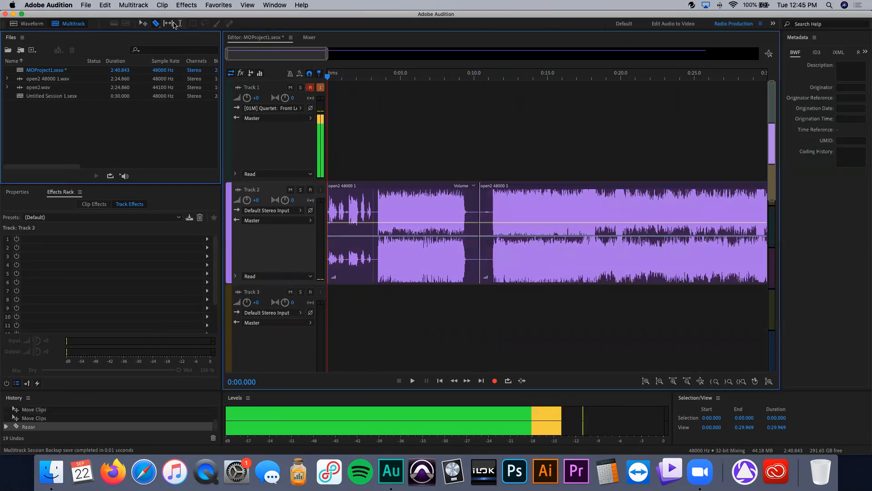
pyautogui.click(168, 23)
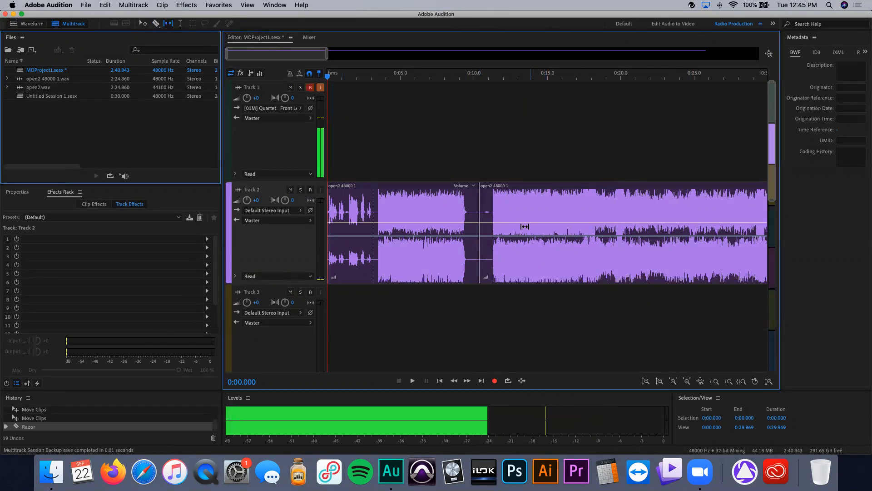
pyautogui.press('v')
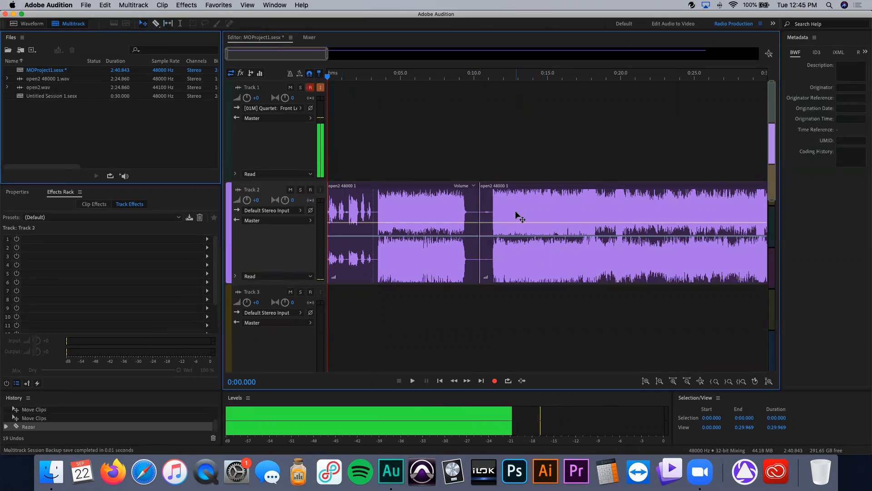
pyautogui.moveTo(515, 211); pyautogui.dragTo(584, 212)
# Step: Use the Slip tool to shift the audio content inside the second segment back and forth without moving its edges
pyautogui.press('y')
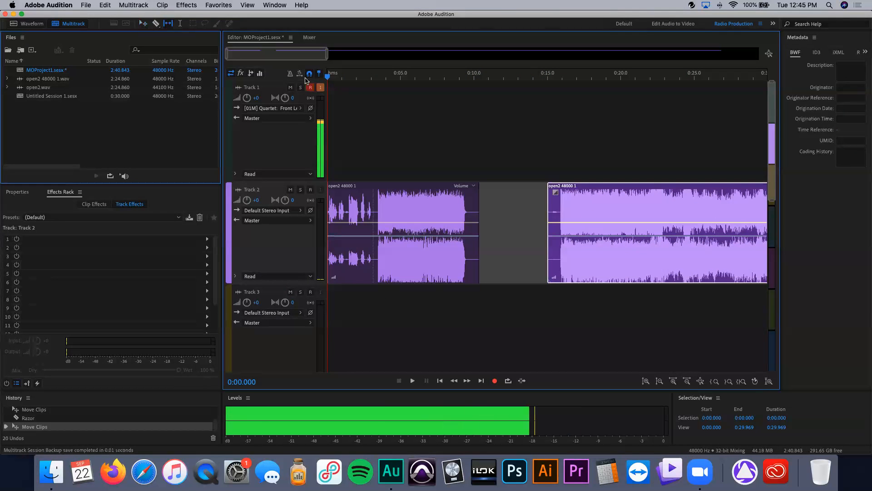
pyautogui.moveTo(624, 272); pyautogui.dragTo(740, 283)
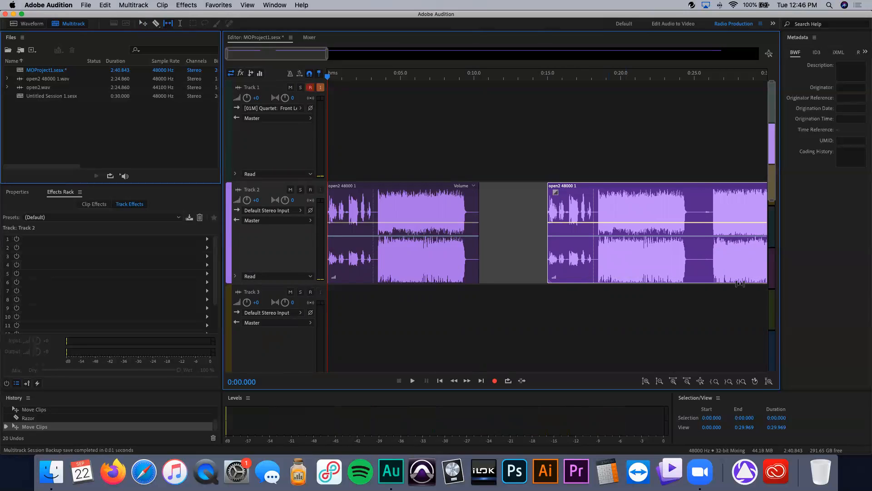
pyautogui.moveTo(740, 283); pyautogui.dragTo(587, 269)
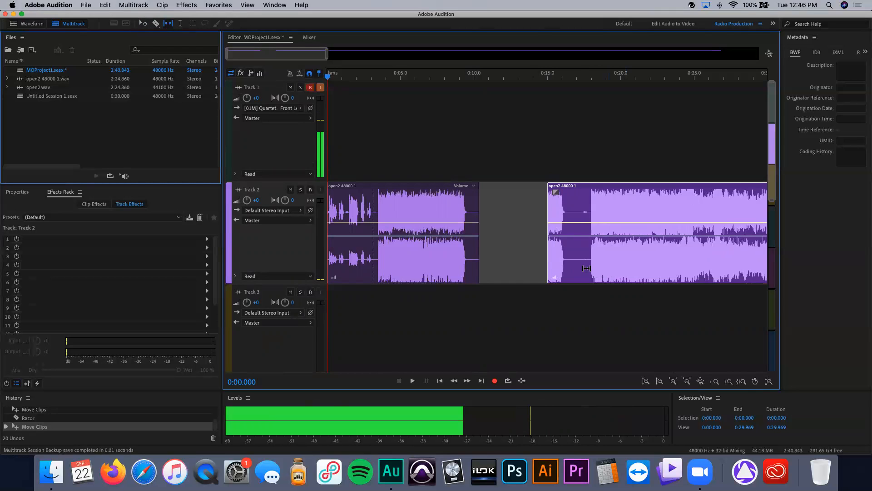
pyautogui.moveTo(587, 268); pyautogui.dragTo(512, 250)
pyautogui.moveTo(612, 262); pyautogui.dragTo(664, 273)
pyautogui.moveTo(581, 260); pyautogui.dragTo(581, 259)
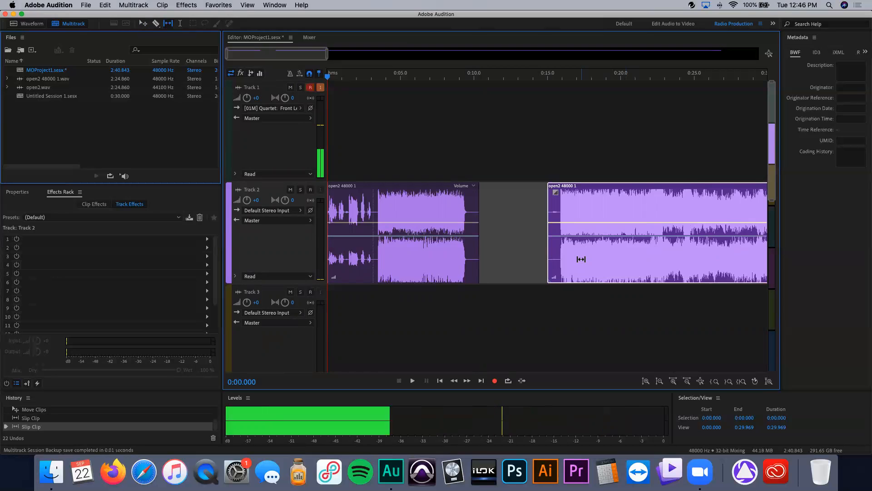
pyautogui.moveTo(634, 259)
pyautogui.mouseDown()
pyautogui.moveTo(664, 263)
pyautogui.moveTo(637, 259)
pyautogui.mouseUp()
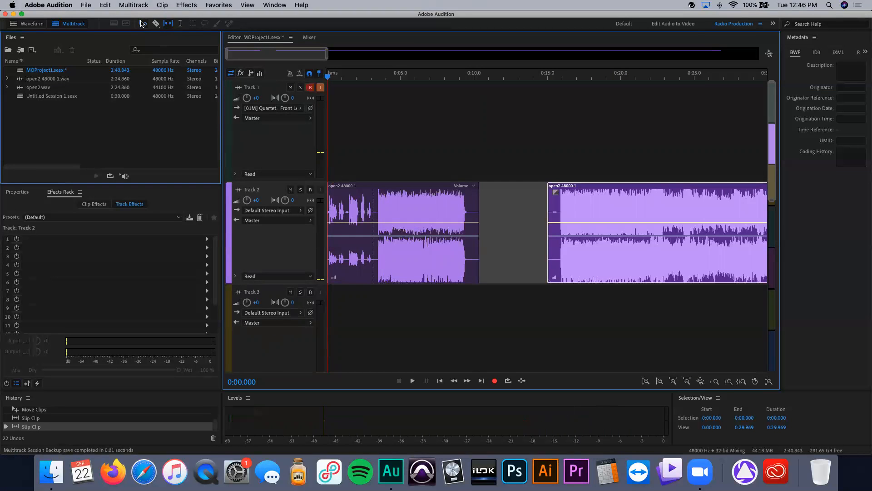
# Step: Undo the slips, move and split to restore the single open2 clip
pyautogui.press('super+z')
pyautogui.press('super+z')
pyautogui.press('super+z')
pyautogui.press('super+z')
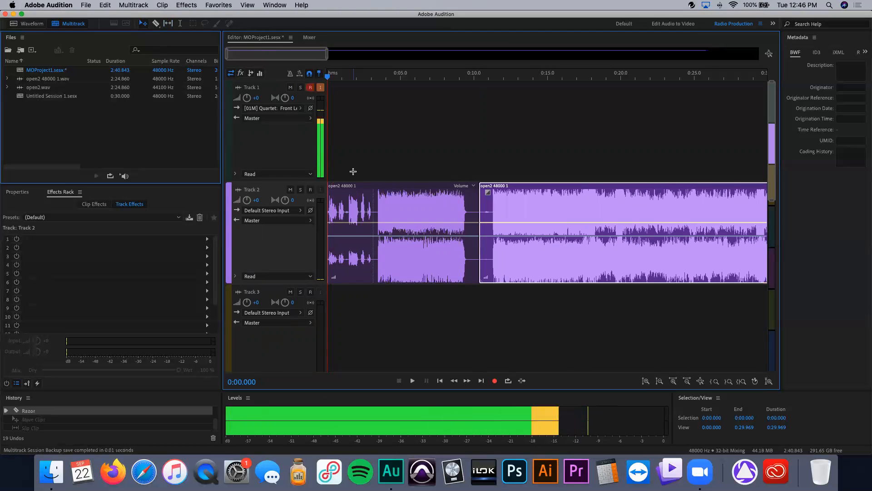
# Step: Lift a range from about 9.5 to 11.1 seconds out of the open2 clip using a time selection
pyautogui.click(181, 23)
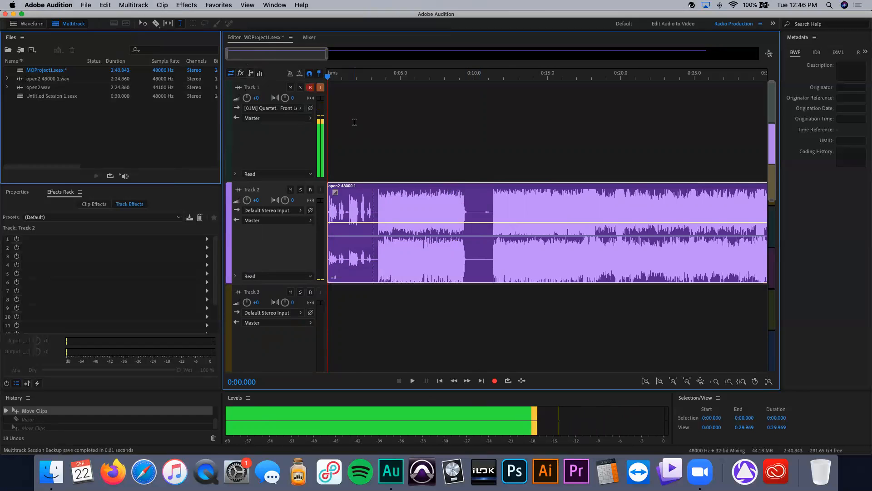
pyautogui.hscroll(1, 354, 122)
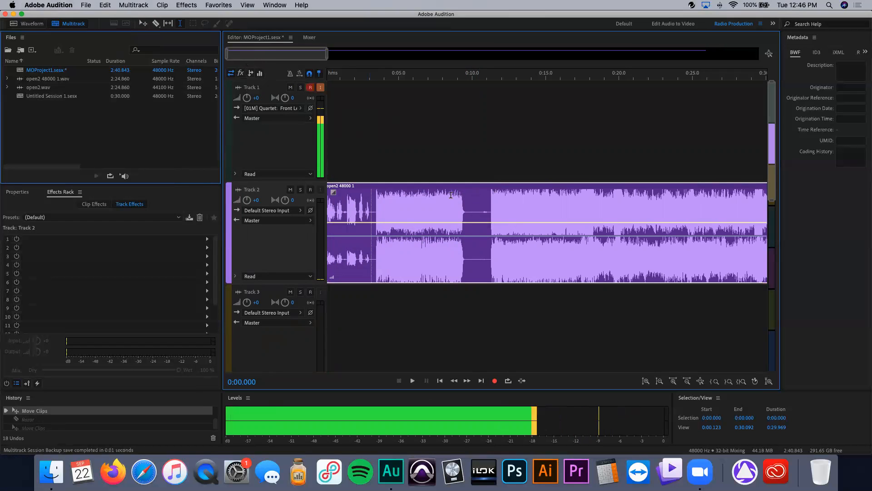
pyautogui.moveTo(467, 205); pyautogui.dragTo(488, 206)
pyautogui.press('Delete')
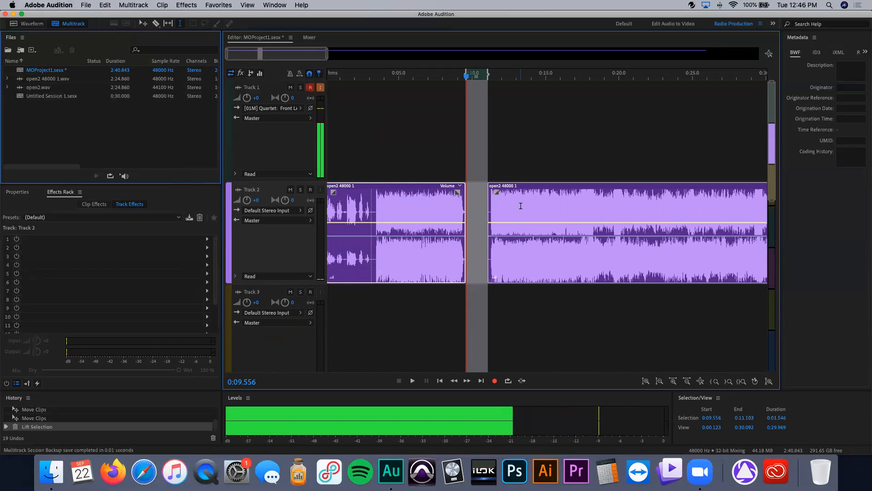
# Step: Move the clip segments beside the gap with the Move tool
pyautogui.press('v')
pyautogui.moveTo(520, 201); pyautogui.dragTo(473, 193)
pyautogui.click(531, 164)
pyautogui.moveTo(526, 209); pyautogui.dragTo(599, 253)
# Step: Undo the segment moves and the lifted range
pyautogui.press('super+z')
pyautogui.press('super+z')
pyautogui.press('super+z')
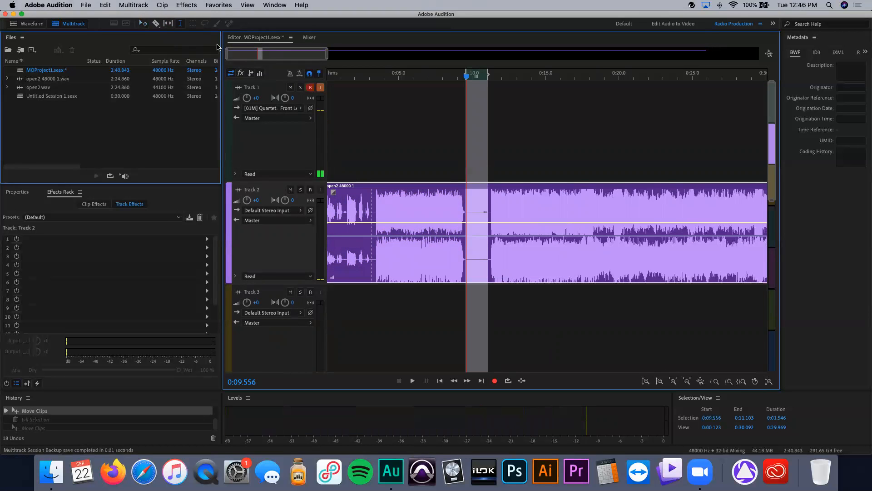
# Step: Select about 9.7 to 11.3 seconds, try pasting onto Track 3 at about 4.3 seconds, and undo the paste
pyautogui.click(479, 230)
pyautogui.moveTo(469, 213); pyautogui.dragTo(492, 214)
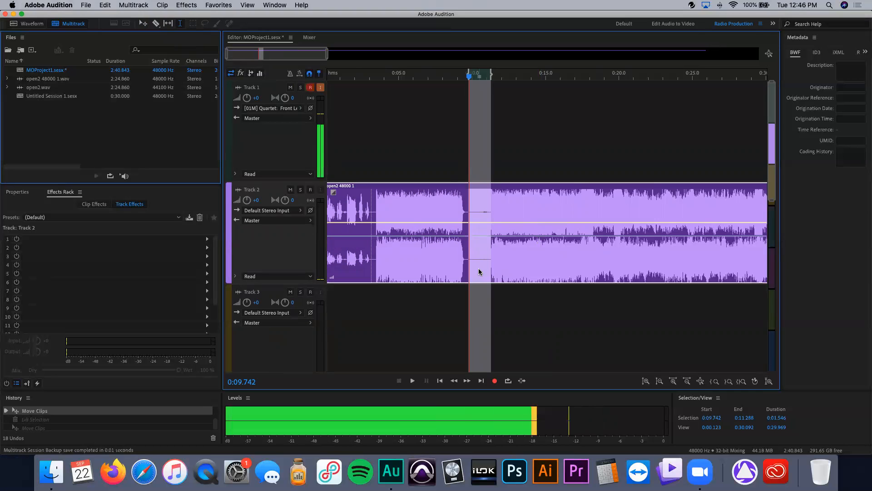
pyautogui.click(388, 332)
pyautogui.press('super+v')
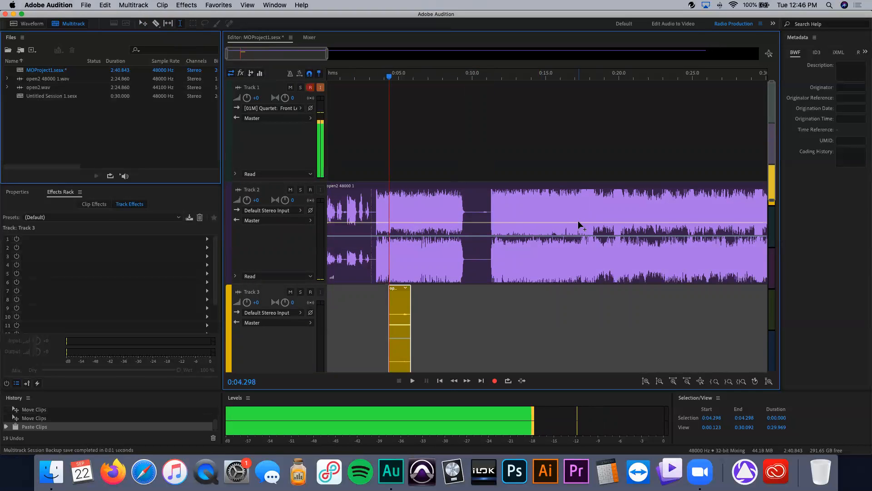
pyautogui.press('super+z')
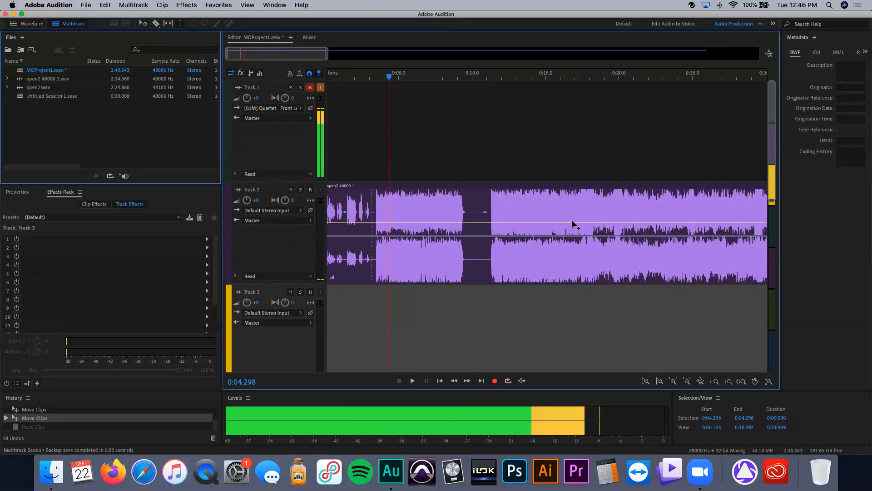
# Step: Lift the range from about 9.6 to 11.2 seconds out of the open2 clip, then undo the lift
pyautogui.moveTo(467, 210); pyautogui.dragTo(490, 216)
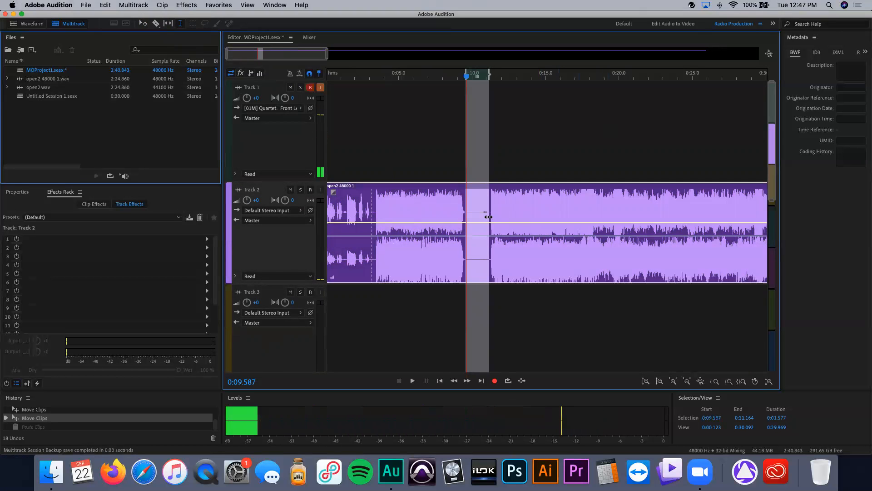
pyautogui.press('Delete')
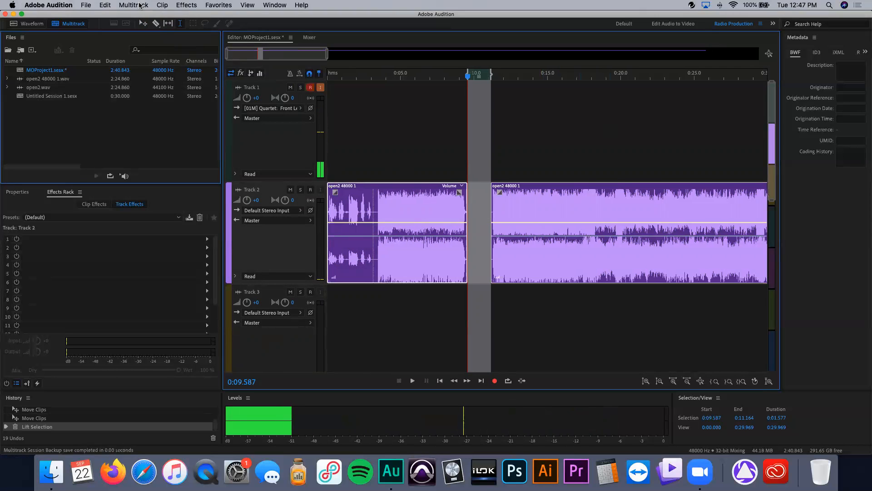
pyautogui.click(429, 154)
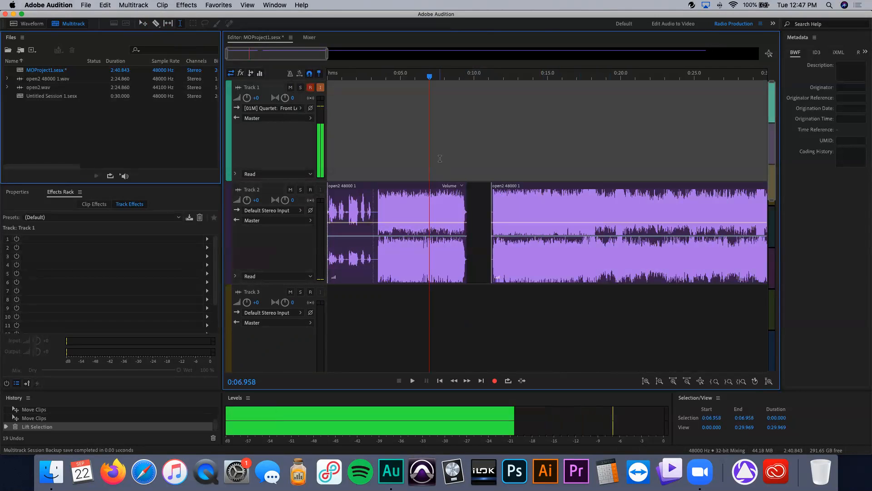
pyautogui.press('super+z')
pyautogui.press('super+z')
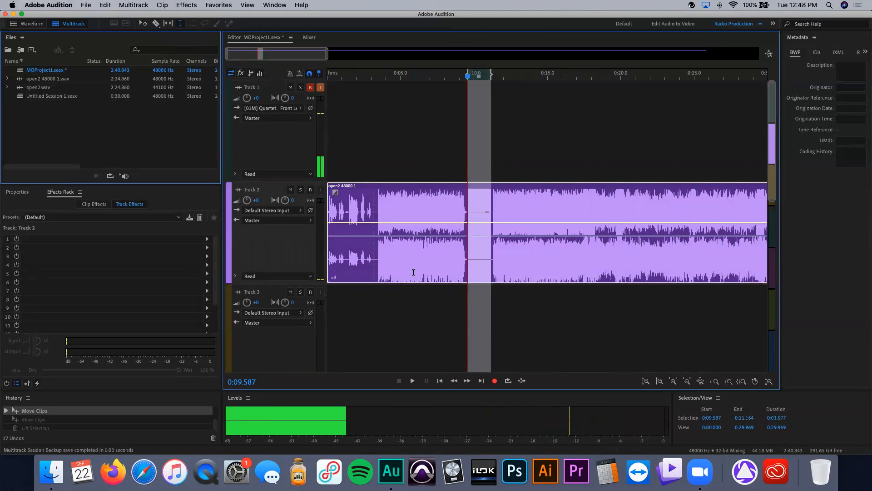
# Step: Copy the open2 clip down to Track 3 and lift the selected range out of the copy
pyautogui.moveTo(402, 265); pyautogui.dragTo(405, 313)
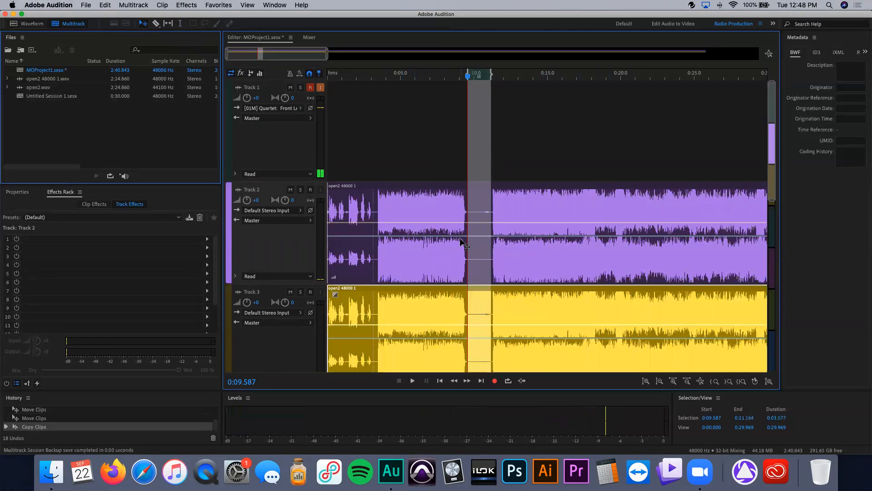
pyautogui.press('Delete')
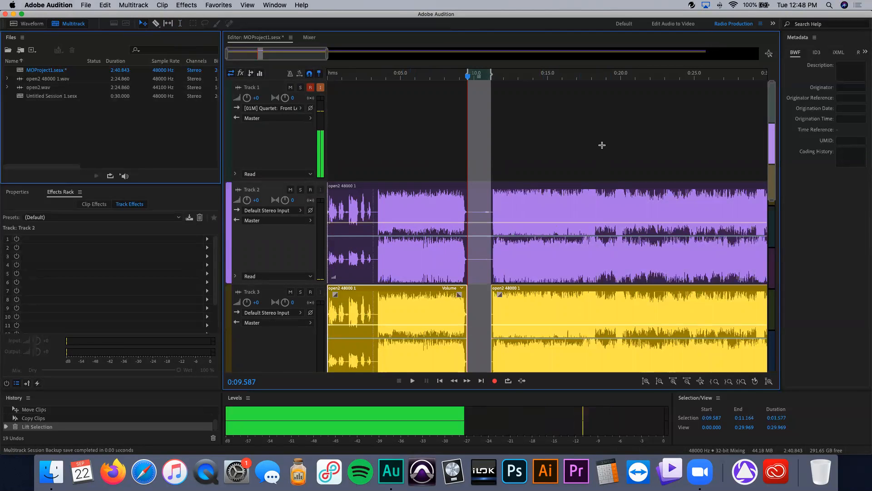
# Step: Lift the same selected range out of the open2 clip on Track 2
pyautogui.click(507, 202)
pyautogui.press('Delete')
pyautogui.click(589, 132)
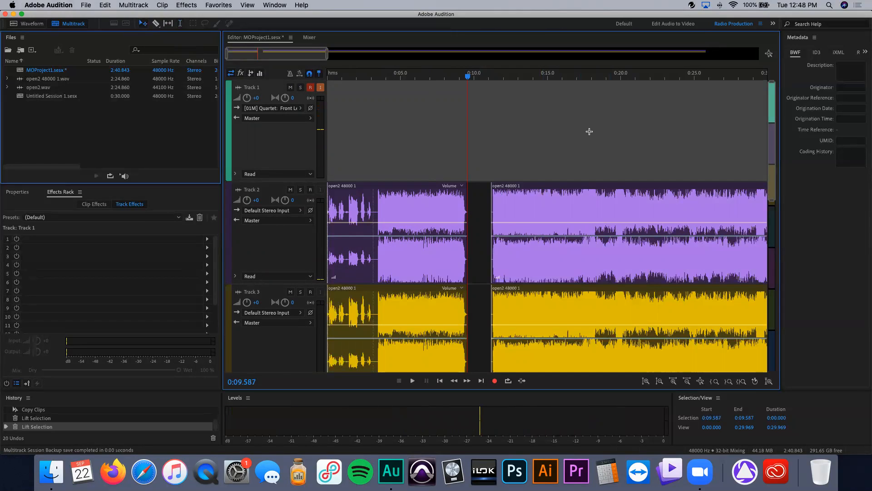
# Step: Undo both lifts and the Track 3 copy to restore the single open2 clip
pyautogui.press('super+z')
pyautogui.press('super+z')
pyautogui.press('super+z')
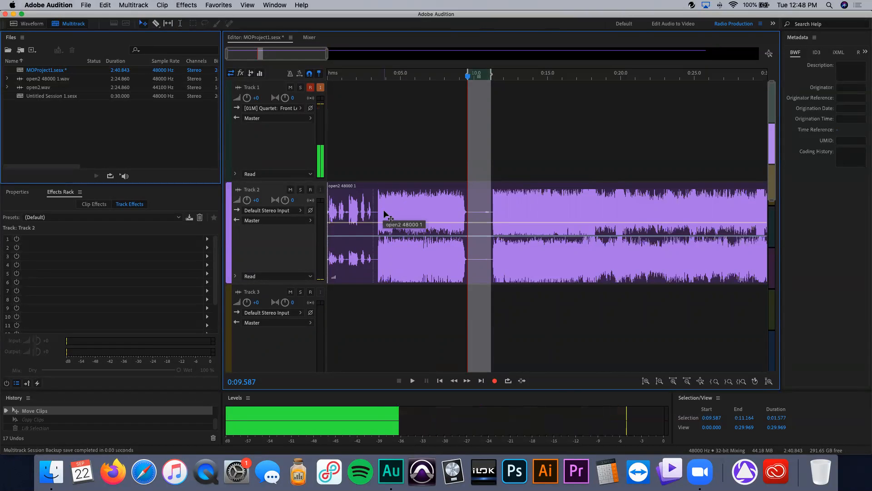
# Step: Open the open2 48000 1 clip in the Waveform editor and place the playhead near 2 seconds
pyautogui.doubleClick(420, 253)
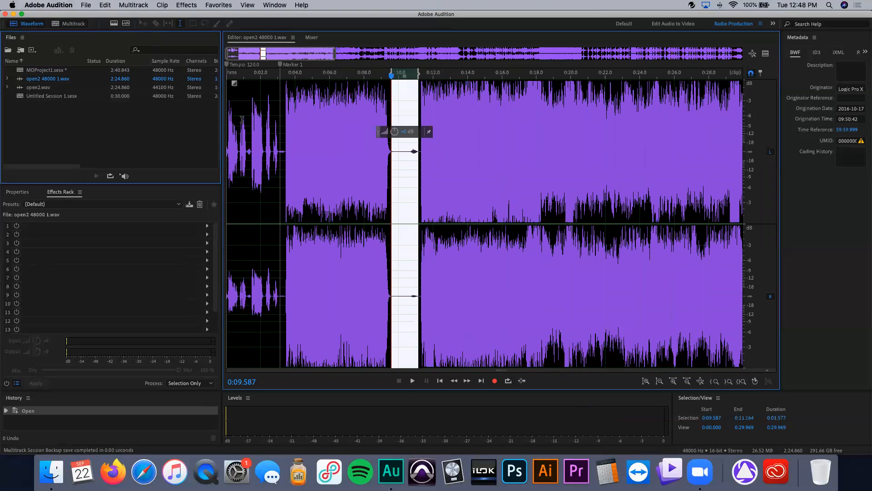
pyautogui.click(264, 200)
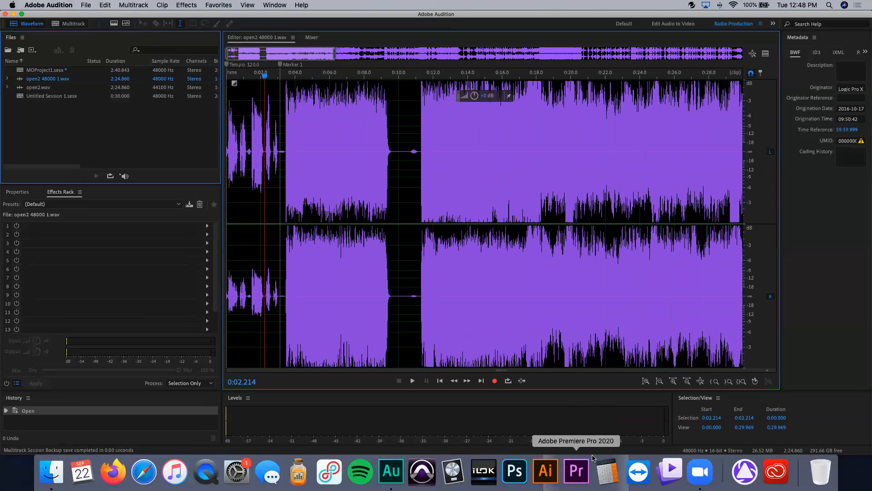
pyautogui.click(694, 475)
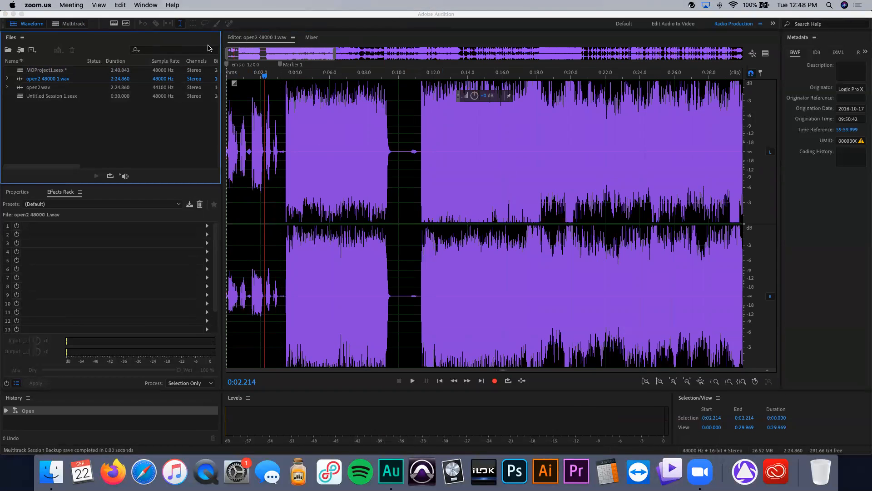
pyautogui.click(260, 17)
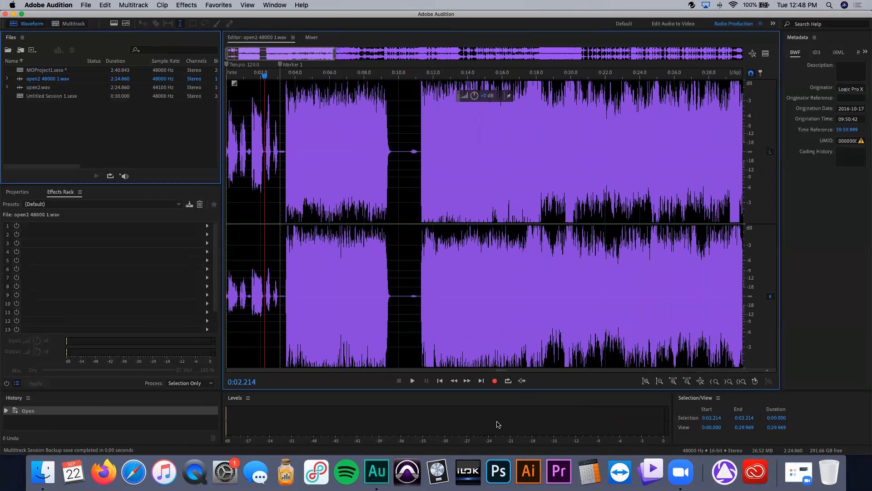
# Step: Show the spectral frequency display beneath the waveform in the Waveform editor
pyautogui.moveTo(502, 360); pyautogui.dragTo(502, 201)
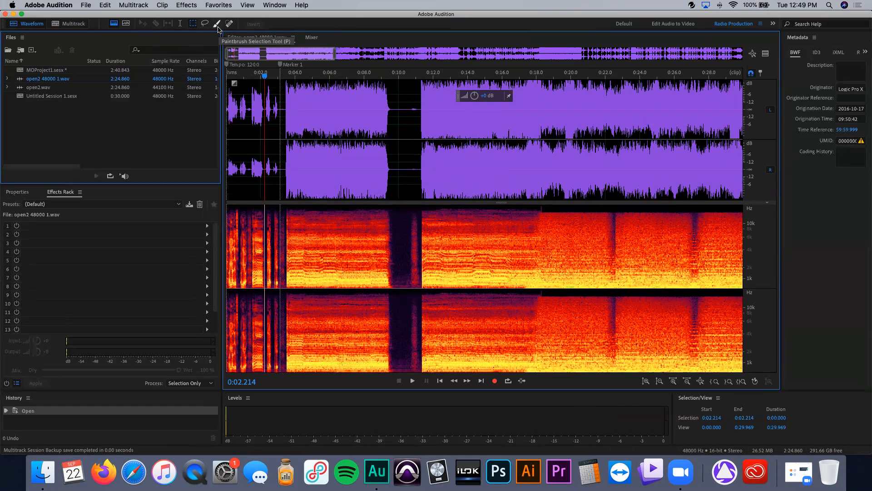
pyautogui.click(69, 24)
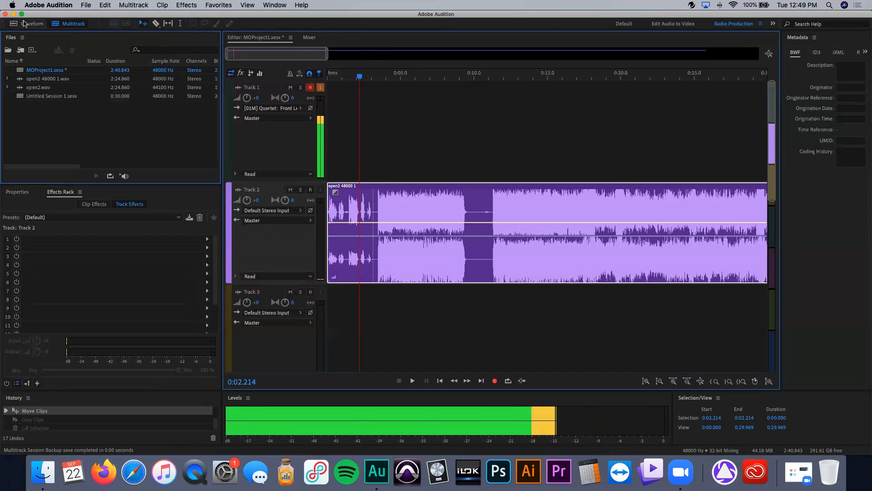
pyautogui.click(34, 24)
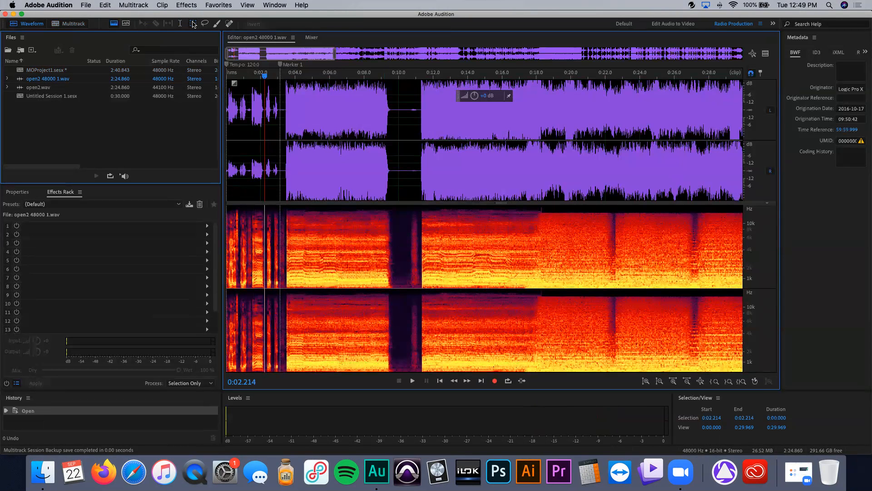
# Step: Marquee-select a spectral region from about 5.4 to 8.9 seconds, shift it to about 4.6 seconds and paste into it
pyautogui.moveTo(320, 226); pyautogui.dragTo(380, 270)
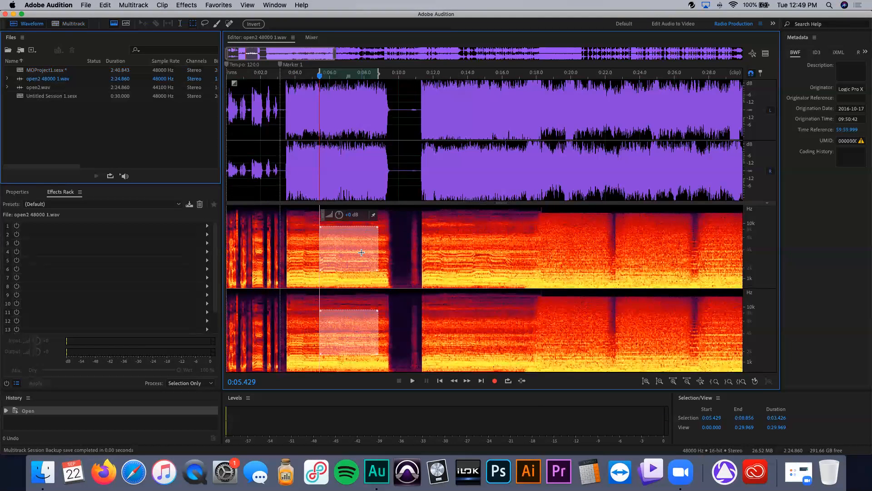
pyautogui.moveTo(352, 255)
pyautogui.mouseDown()
pyautogui.moveTo(477, 266)
pyautogui.moveTo(479, 257)
pyautogui.moveTo(338, 257)
pyautogui.mouseUp()
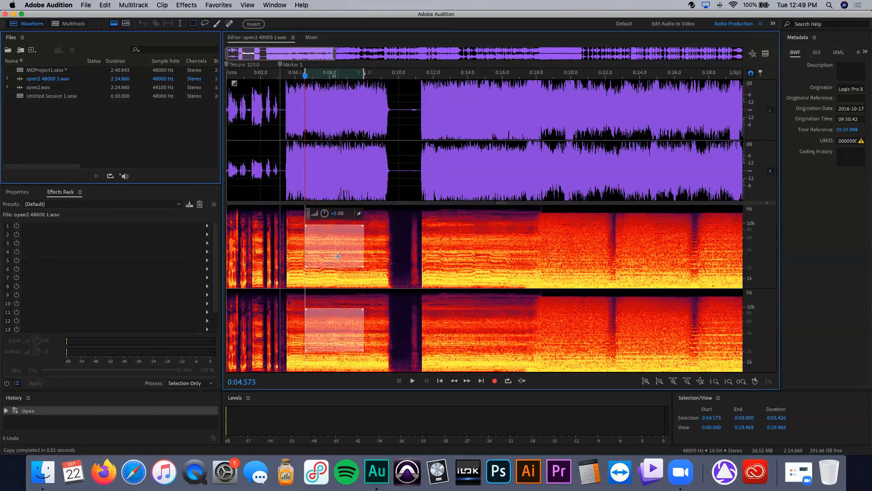
pyautogui.press('super+v')
pyautogui.click(523, 258)
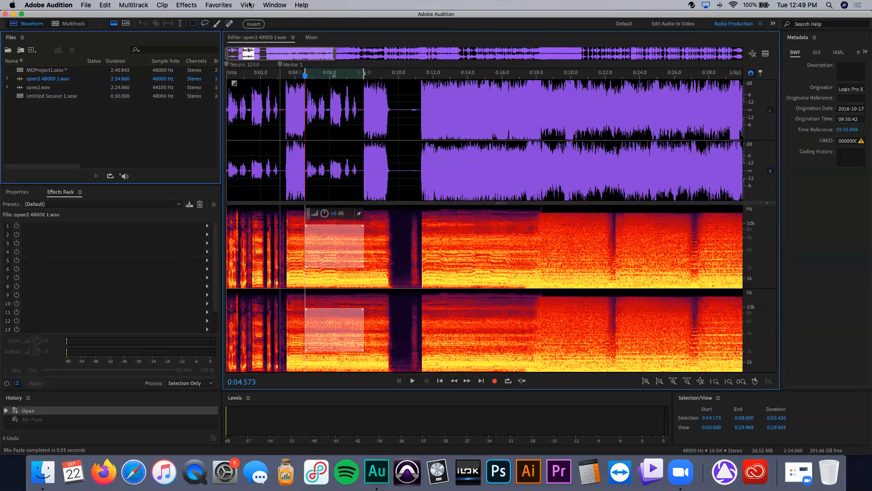
# Step: Draw a Lasso selection around 13.8 to 17.1 seconds in the spectral display and move it to about 4.7 seconds
pyautogui.moveTo(466, 241)
pyautogui.mouseDown()
pyautogui.moveTo(467, 253)
pyautogui.moveTo(523, 258)
pyautogui.mouseUp()
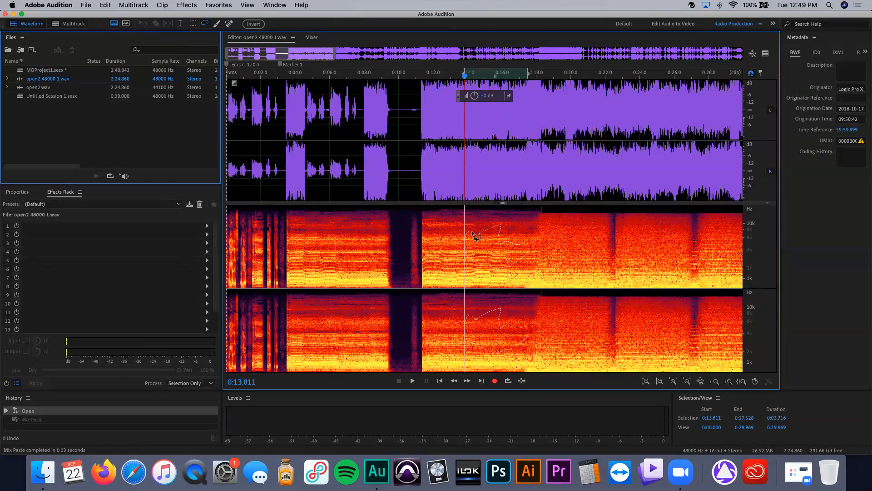
pyautogui.moveTo(468, 233); pyautogui.dragTo(337, 251)
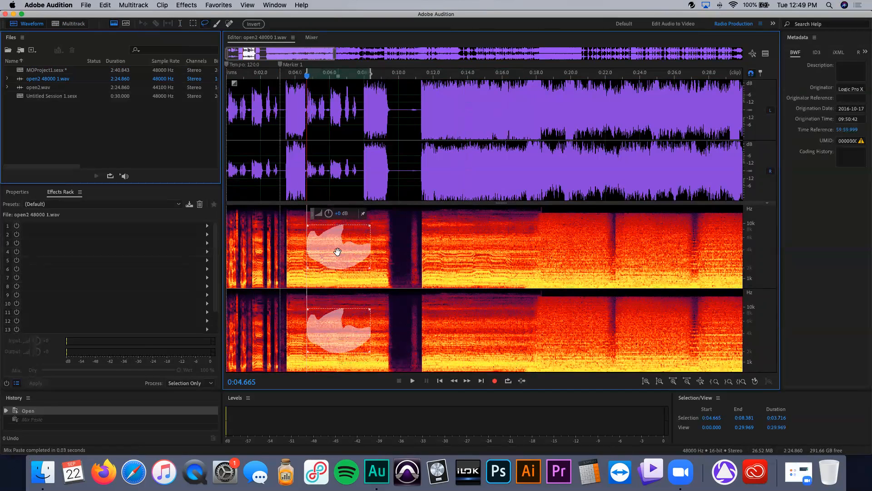
# Step: Paint spectral selections with the Paintbrush Selection tool at 30 px around 12 to 18 seconds and near 4.5 seconds
pyautogui.click(216, 23)
pyautogui.moveTo(452, 233)
pyautogui.mouseDown()
pyautogui.moveTo(500, 245)
pyautogui.moveTo(463, 253)
pyautogui.mouseUp()
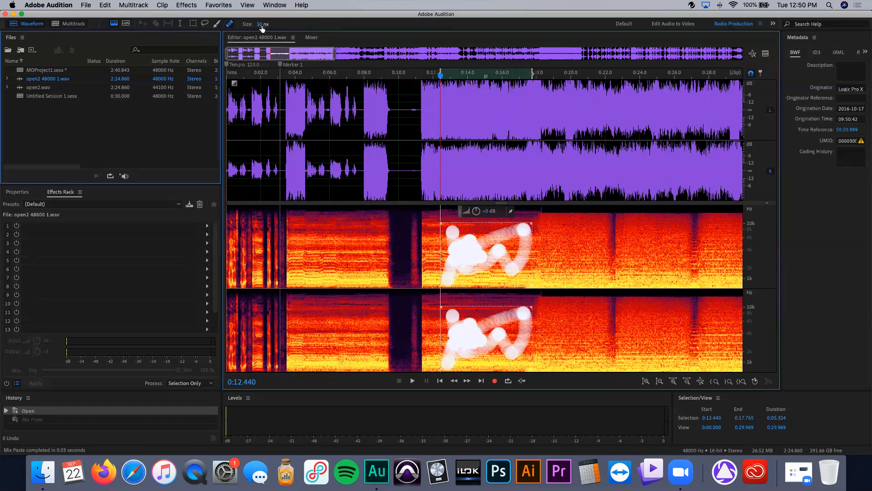
pyautogui.moveTo(339, 238)
pyautogui.mouseDown()
pyautogui.moveTo(334, 291)
pyautogui.moveTo(309, 227)
pyautogui.moveTo(366, 254)
pyautogui.moveTo(304, 273)
pyautogui.mouseUp()
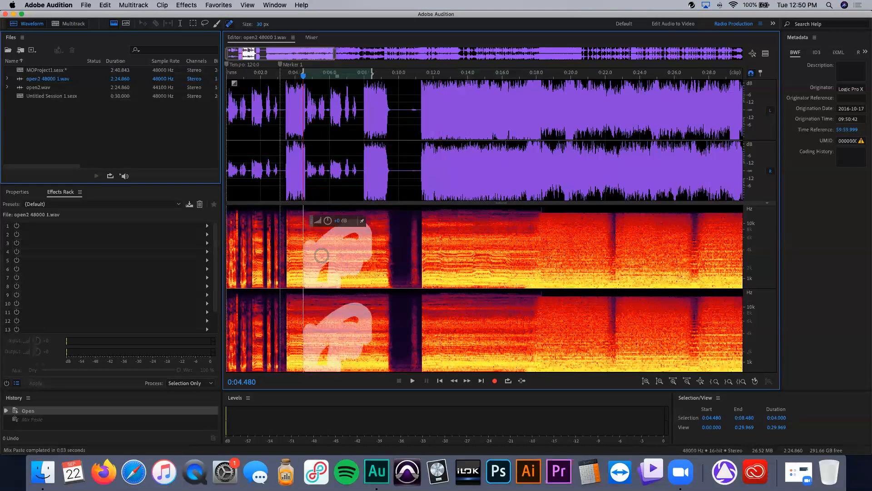
# Step: Heal a spot near 4.5 seconds with the Spot Healing Brush, then undo the heal
pyautogui.moveTo(358, 247); pyautogui.dragTo(325, 254)
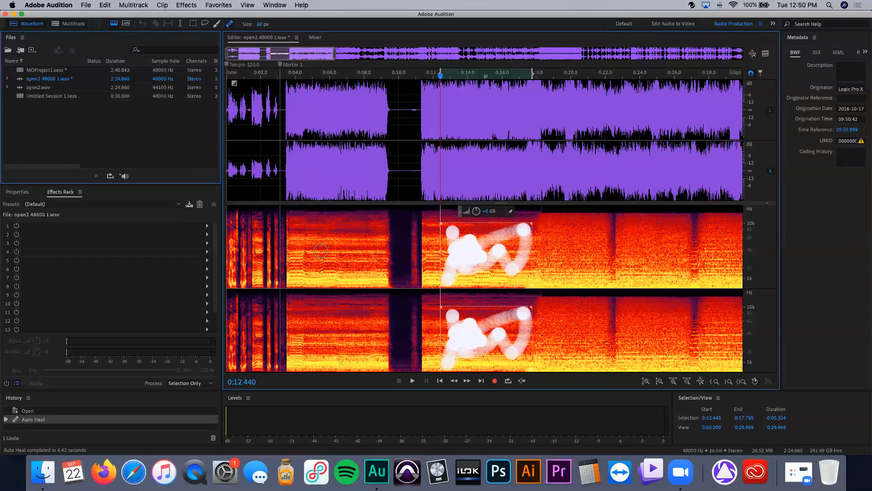
pyautogui.press('super+z')
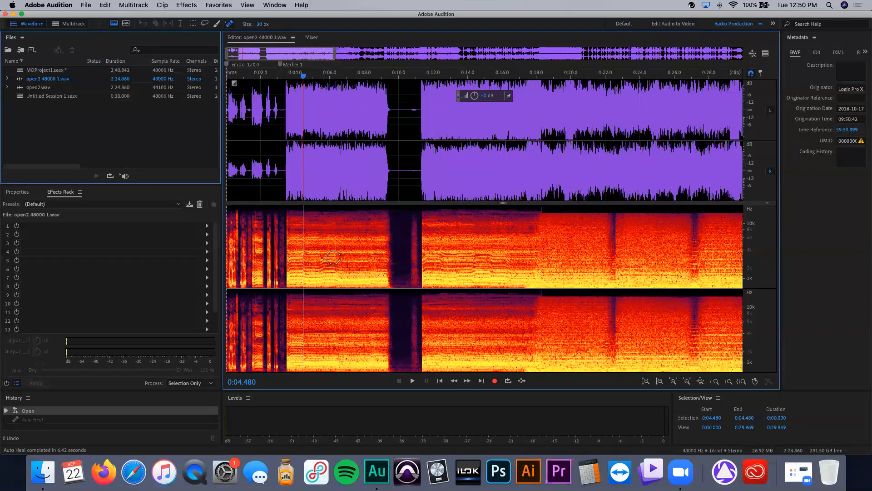
# Step: Hide the spectral frequency display to show only the waveform
pyautogui.moveTo(499, 202); pyautogui.dragTo(471, 391)
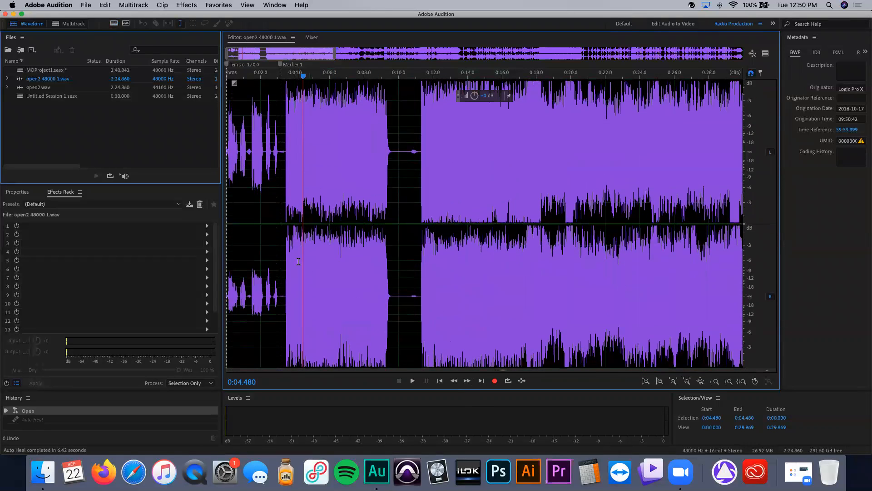
pyautogui.hscroll(1, 302, 260)
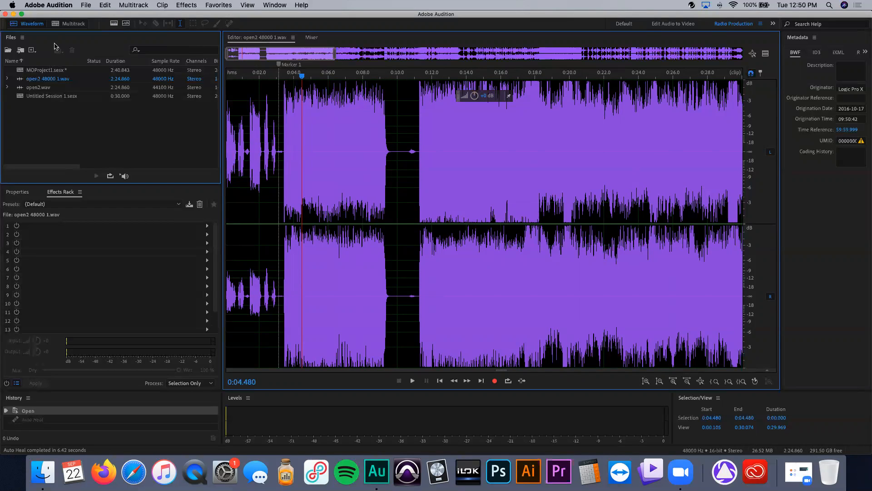
# Step: Return to the Multitrack session and copy the open2 clip onto Track 1 starting at about 7 seconds
pyautogui.click(64, 24)
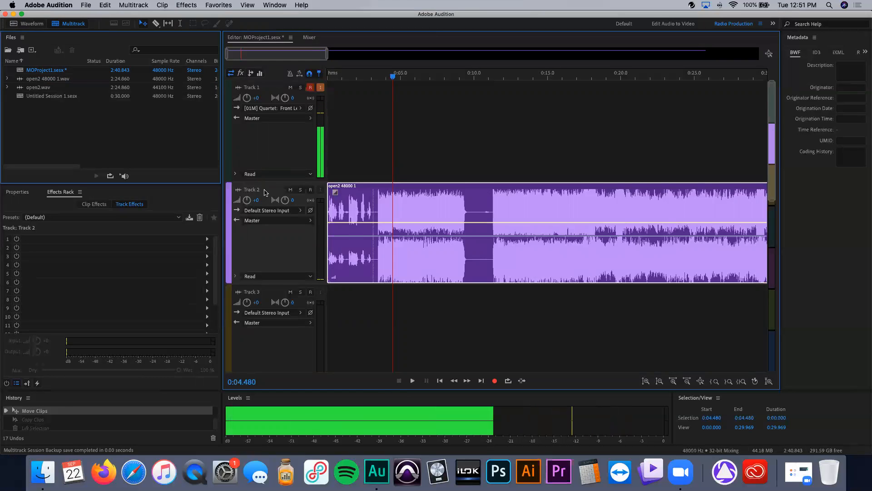
pyautogui.moveTo(469, 236); pyautogui.dragTo(562, 151)
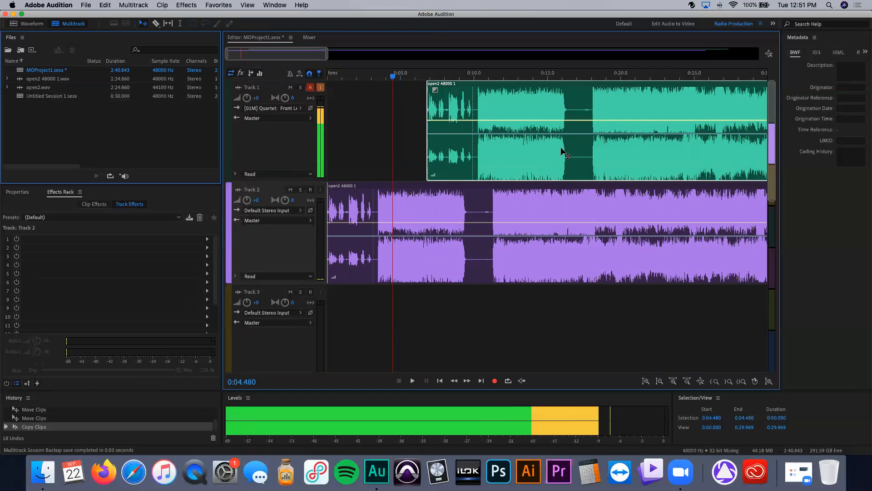
# Step: Undo the clip copy and split the Track 2 clip at about 10 seconds with the Razor tool
pyautogui.press('super+z')
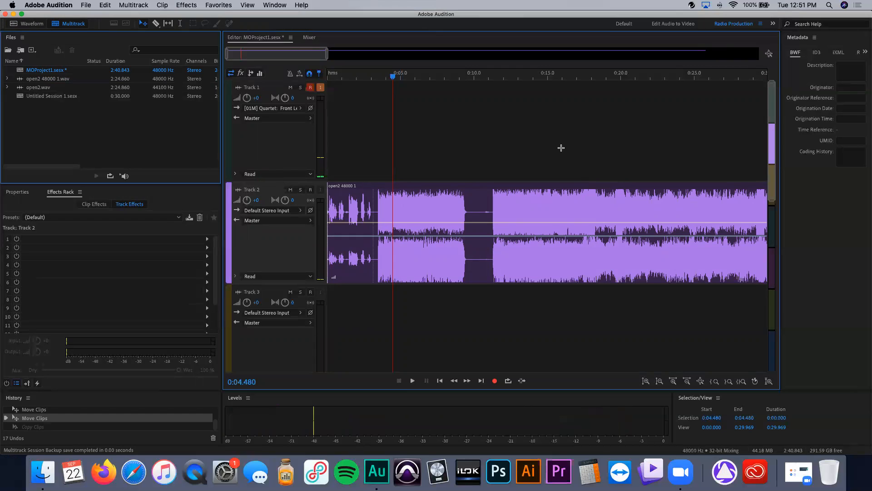
pyautogui.press('r')
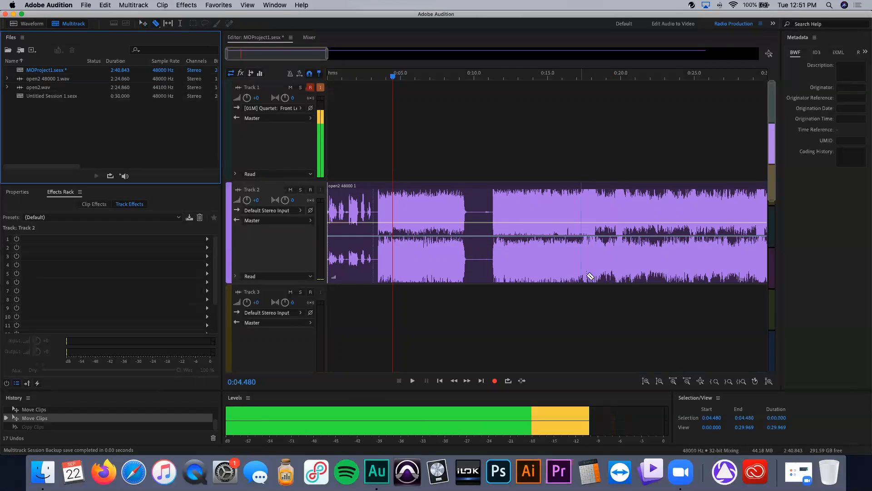
pyautogui.click(479, 215)
# Step: Move the split-off right part of the clip onto Track 1 and trim away its quiet start
pyautogui.click(143, 24)
pyautogui.moveTo(560, 200); pyautogui.dragTo(557, 153)
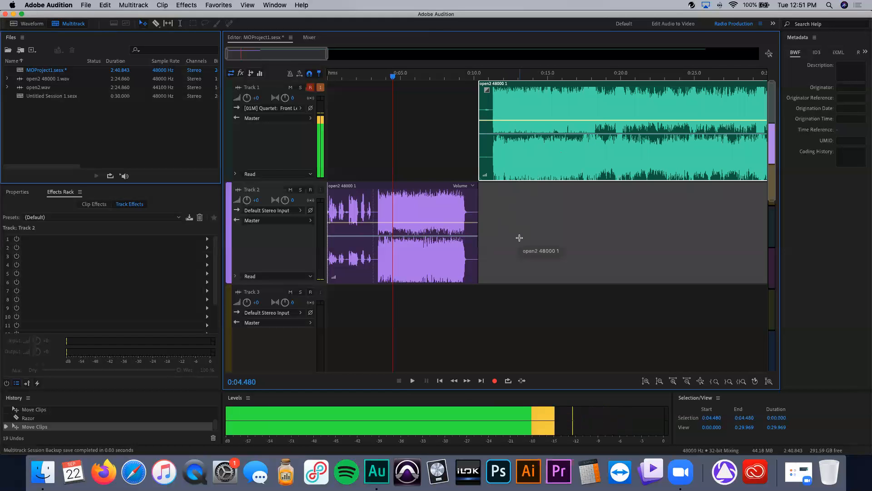
pyautogui.scroll(6, 527, 222)
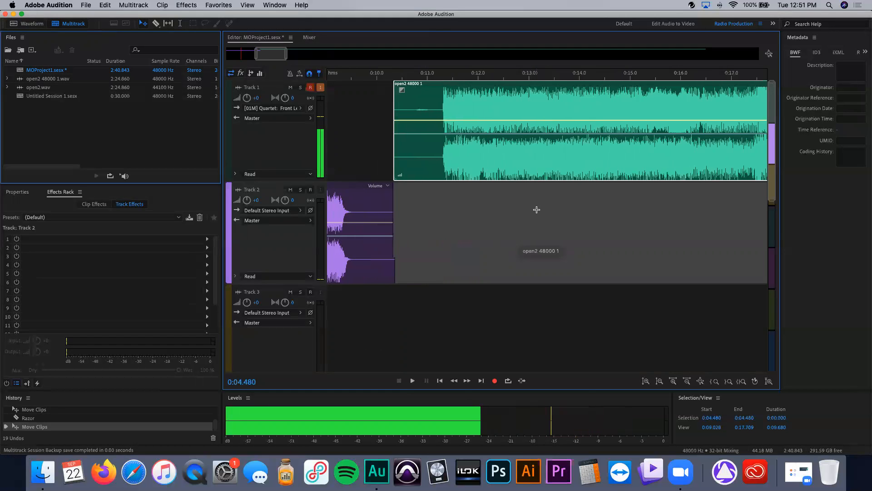
pyautogui.moveTo(403, 145); pyautogui.dragTo(446, 146)
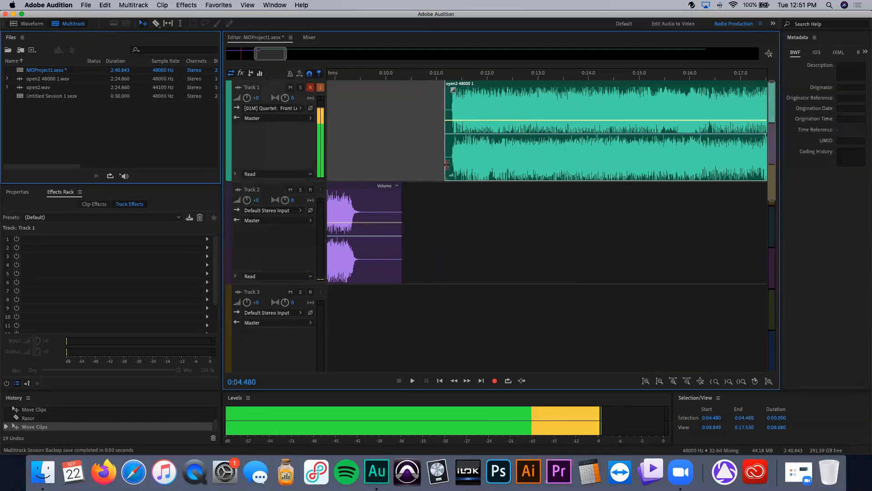
# Step: Shorten the end of the Track 2 clip and slide the Track 1 clip earlier to close the gap
pyautogui.moveTo(401, 268); pyautogui.dragTo(364, 262)
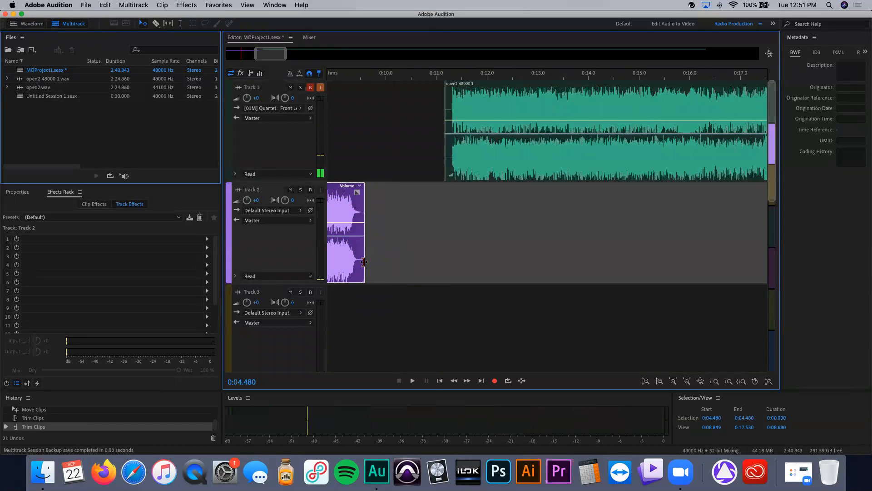
pyautogui.moveTo(547, 170); pyautogui.dragTo(452, 167)
pyautogui.hscroll(-2, 452, 168)
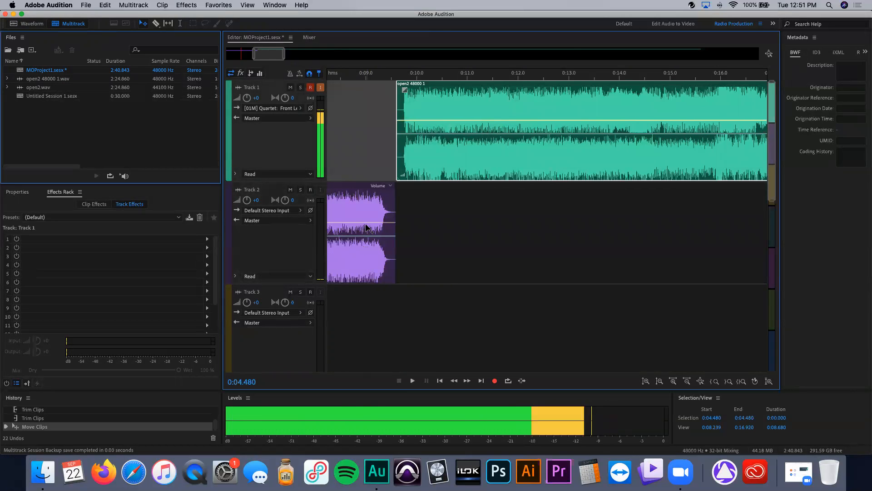
pyautogui.hscroll(-3, 473, 203)
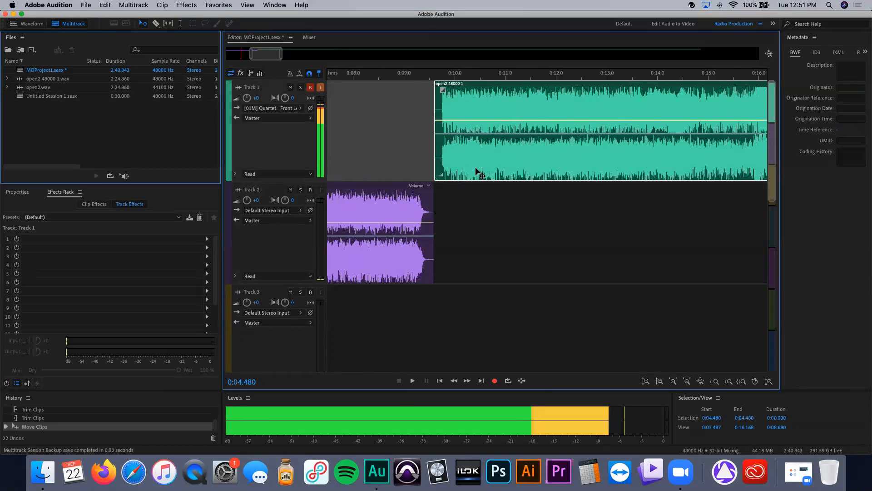
pyautogui.moveTo(478, 173); pyautogui.dragTo(473, 172)
# Step: Nudge the Track 1 clip later and select the time range from about 9.6 to 10.0 seconds
pyautogui.click(402, 76)
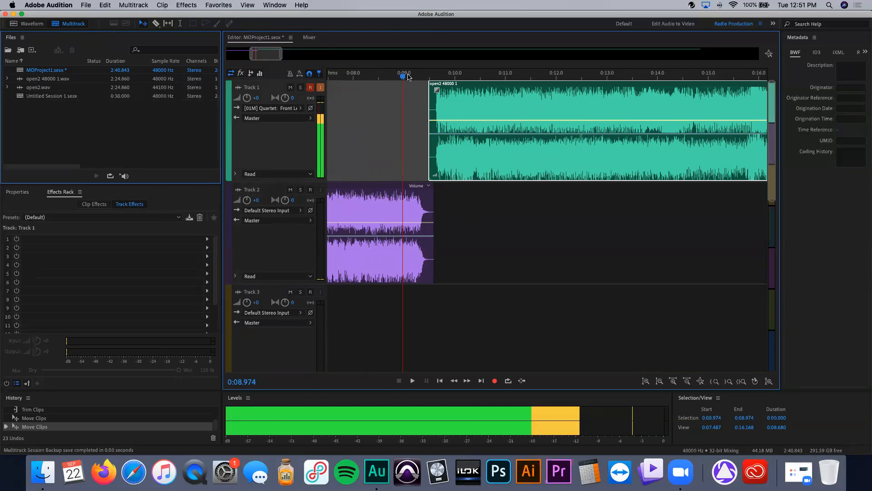
pyautogui.moveTo(469, 151); pyautogui.dragTo(494, 158)
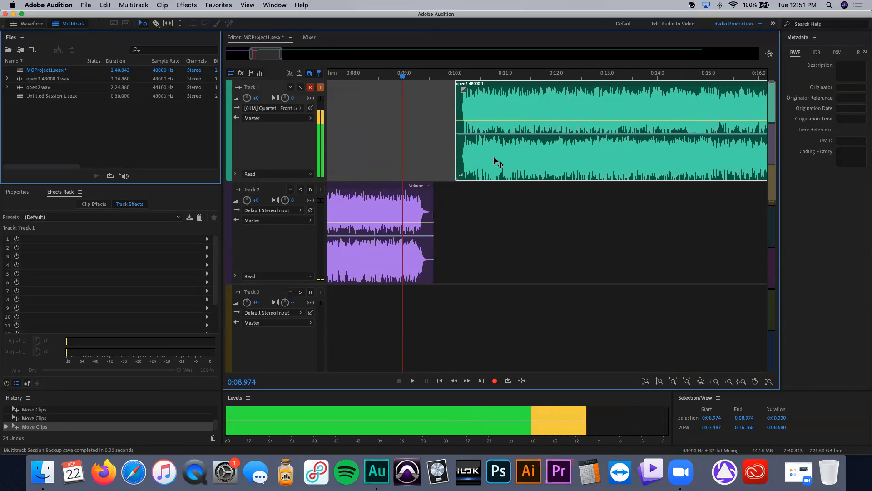
pyautogui.click(450, 185)
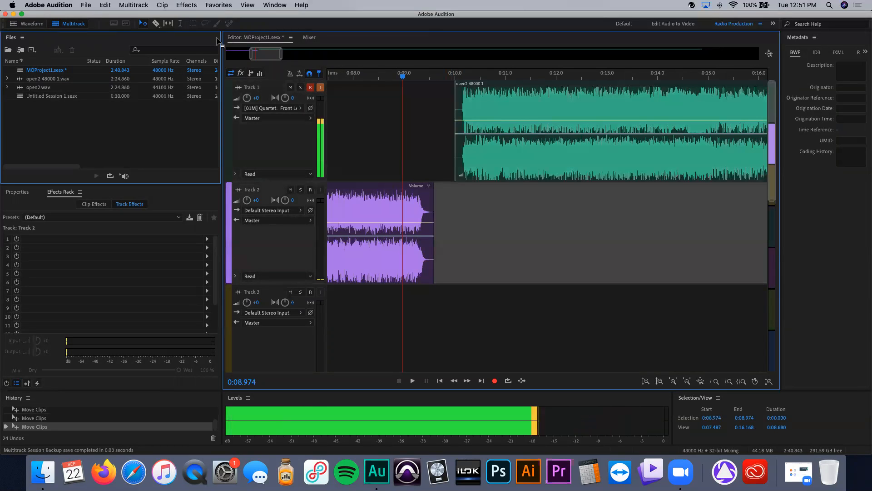
pyautogui.click(180, 23)
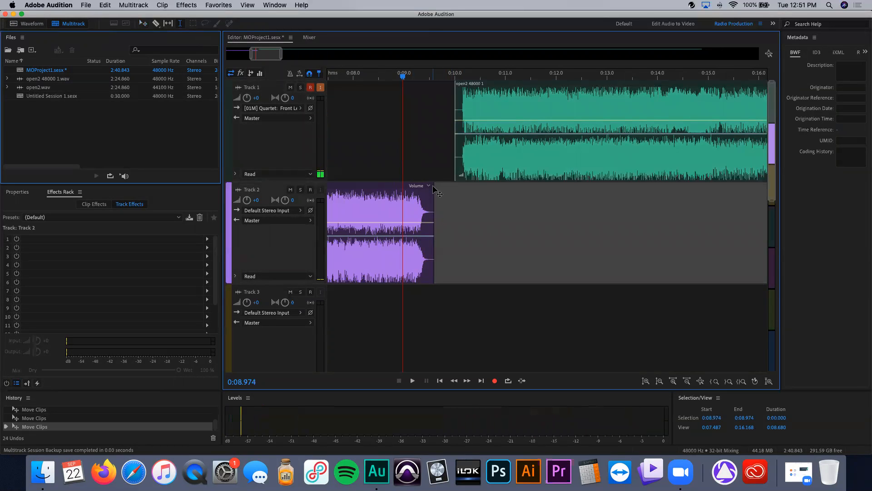
pyautogui.moveTo(434, 185); pyautogui.dragTo(453, 180)
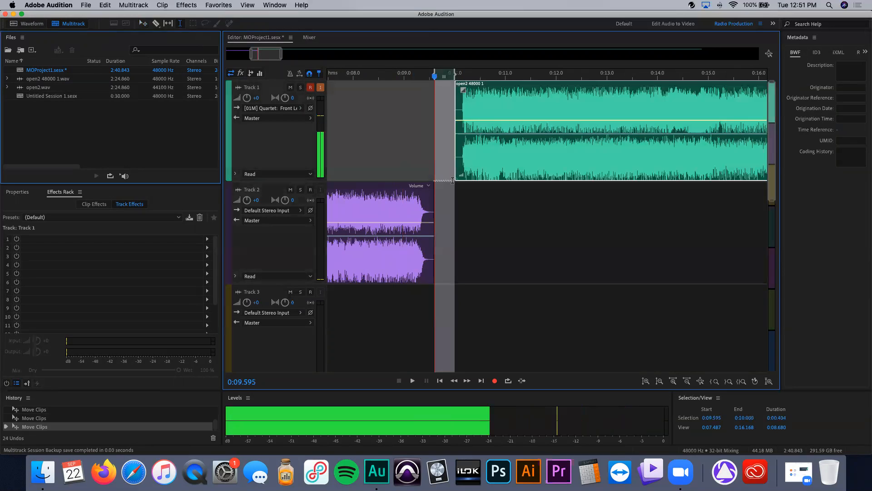
# Step: Play back the transition between the two clips several times
pyautogui.press('space')
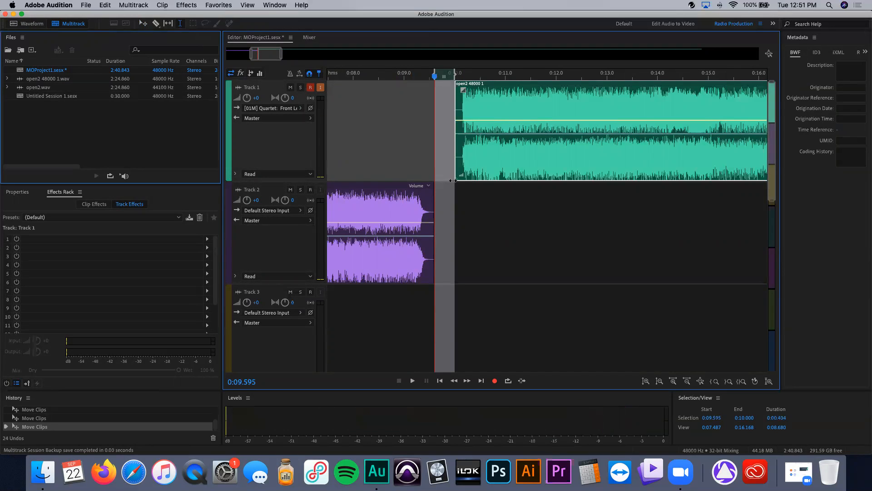
pyautogui.press('space')
pyautogui.press('space')
pyautogui.press('space')
pyautogui.press('space')
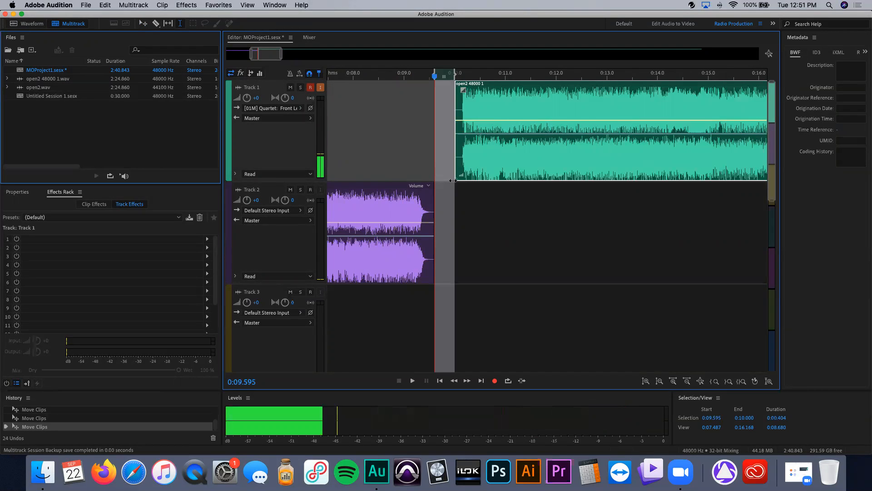
pyautogui.press('space')
pyautogui.press('space')
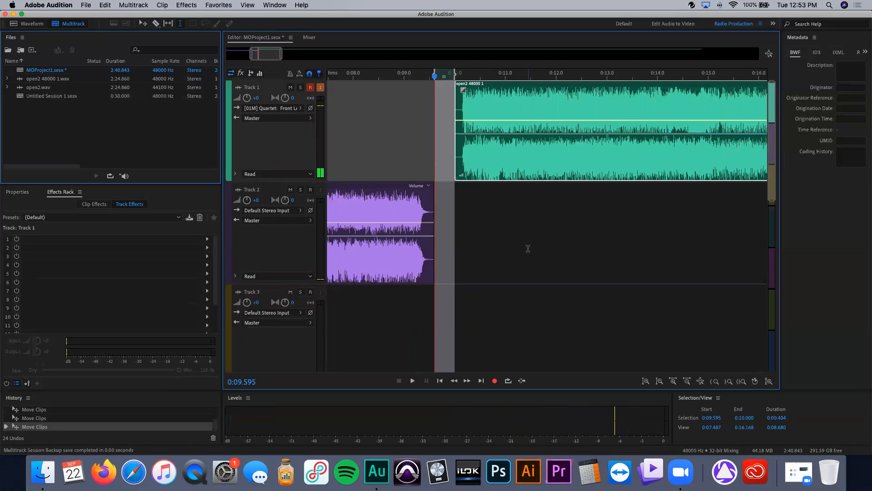
# Step: Trim the Track 2 clip's end and the Track 1 clip's start so both meet near 9.7 seconds
pyautogui.click(528, 248)
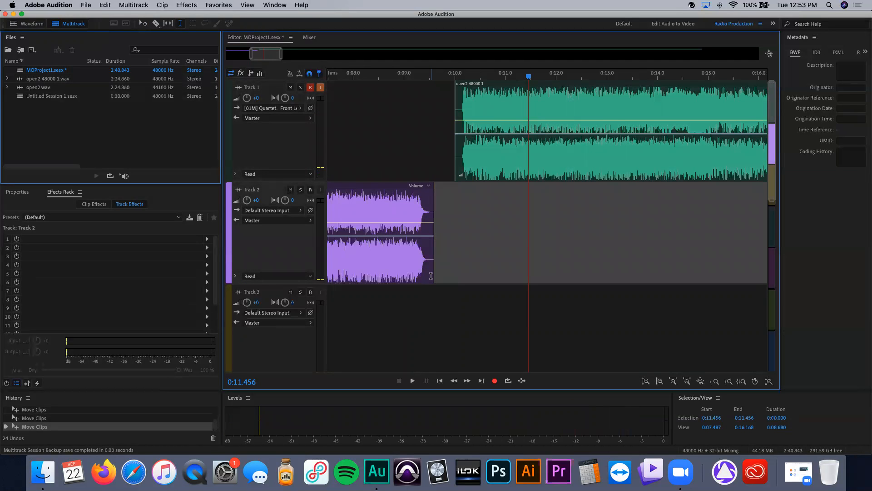
pyautogui.moveTo(433, 275); pyautogui.dragTo(453, 275)
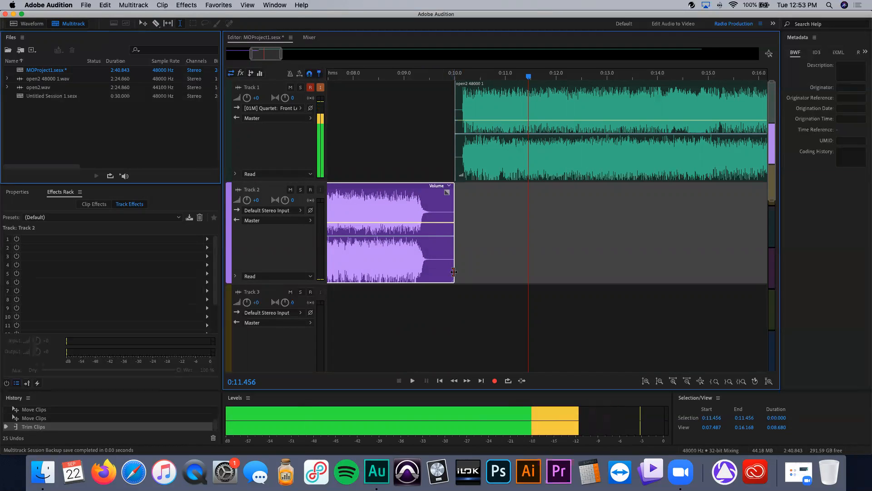
pyautogui.moveTo(442, 272); pyautogui.dragTo(440, 272)
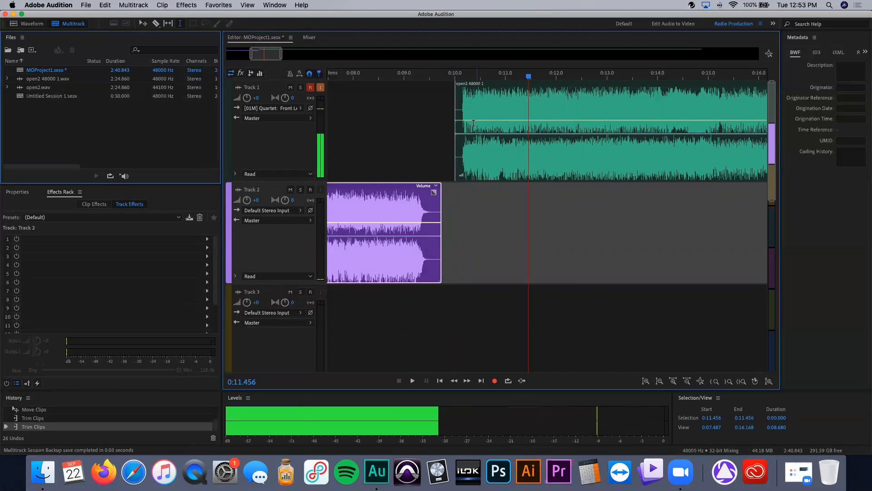
pyautogui.moveTo(455, 160); pyautogui.dragTo(442, 160)
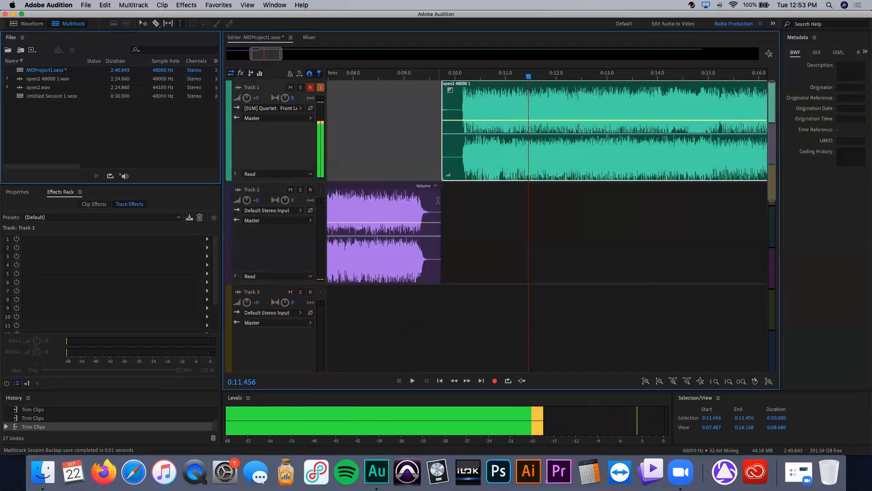
# Step: Add a short fade-out to the Track 2 clip and a short fade-in to the Track 1 clip
pyautogui.click(413, 232)
pyautogui.moveTo(435, 193); pyautogui.dragTo(429, 193)
pyautogui.click(443, 109)
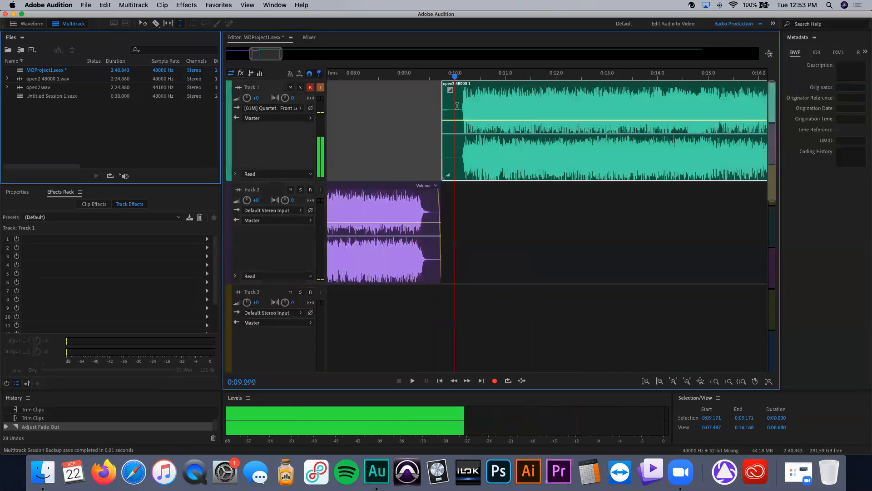
pyautogui.moveTo(453, 92); pyautogui.dragTo(455, 91)
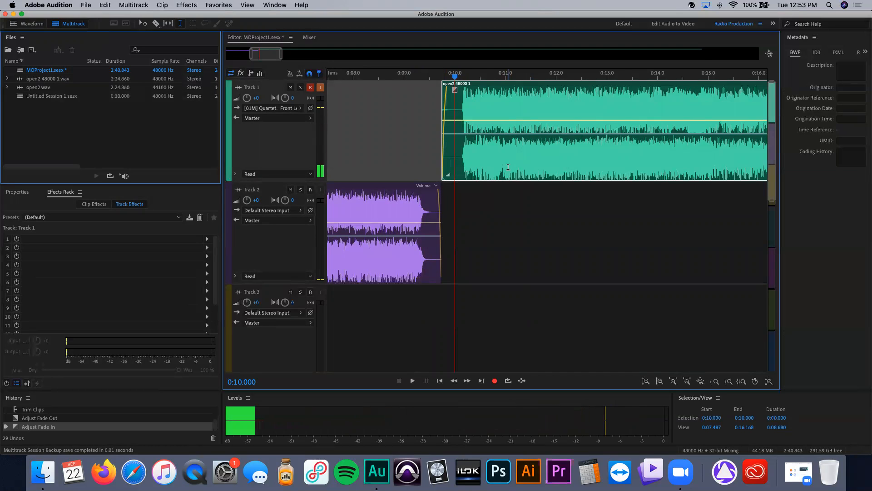
# Step: Slide the Track 1 clip slightly earlier to overlap Track 2 and shorten its fade-in
pyautogui.press('v')
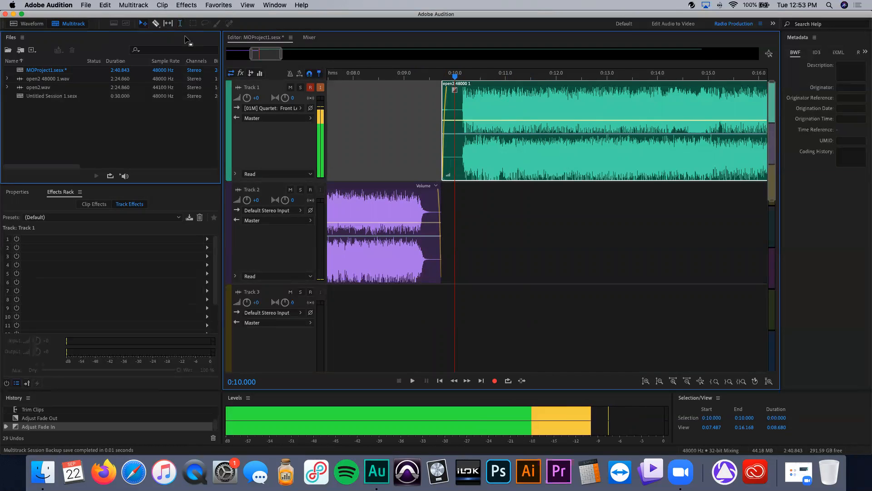
pyautogui.moveTo(494, 160); pyautogui.dragTo(490, 160)
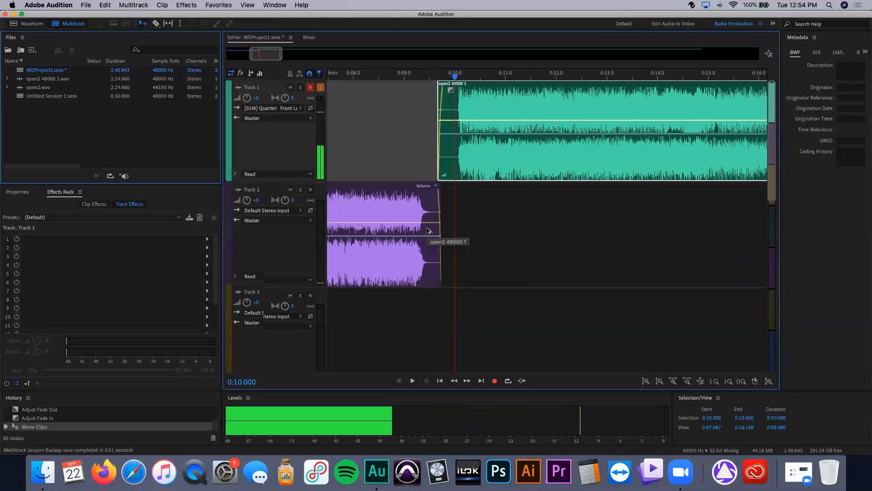
pyautogui.keyDown('alt'); pyautogui.scroll(2, 428, 230); pyautogui.keyUp('alt')
pyautogui.scroll(4, 428, 230)
pyautogui.scroll(4, 428, 230)
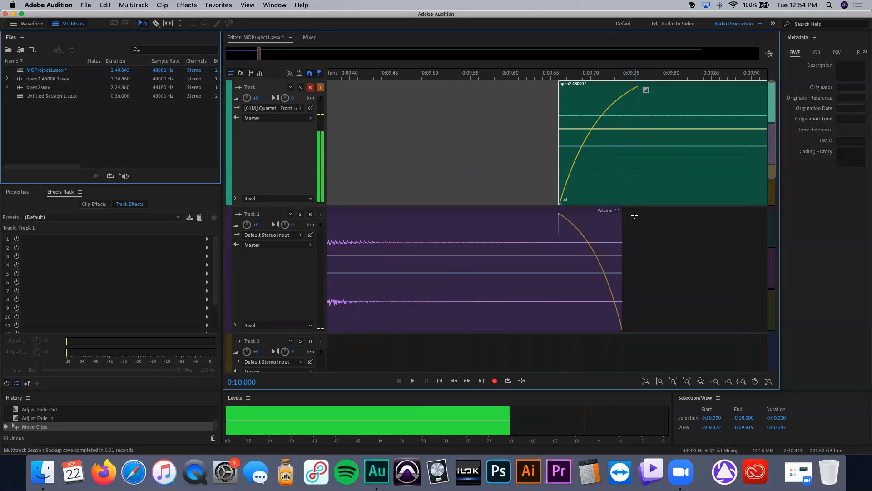
pyautogui.scroll(-1, 552, 206)
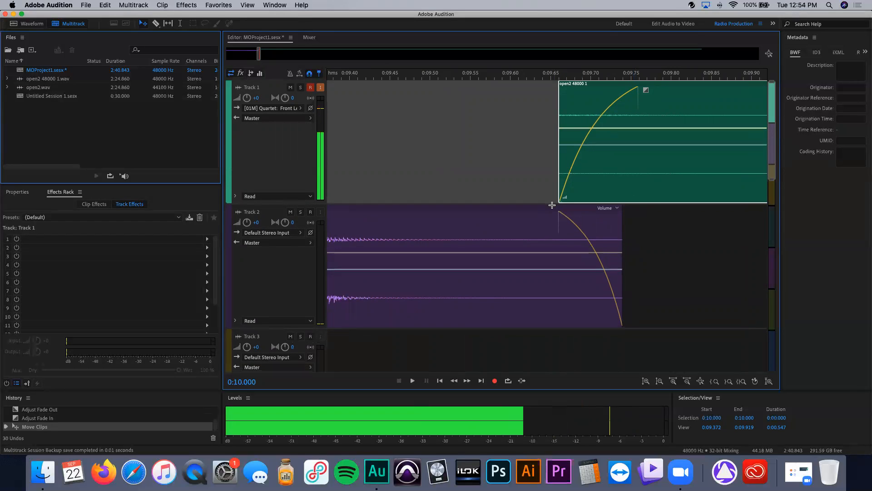
pyautogui.scroll(-2, 552, 206)
pyautogui.scroll(-5, 554, 207)
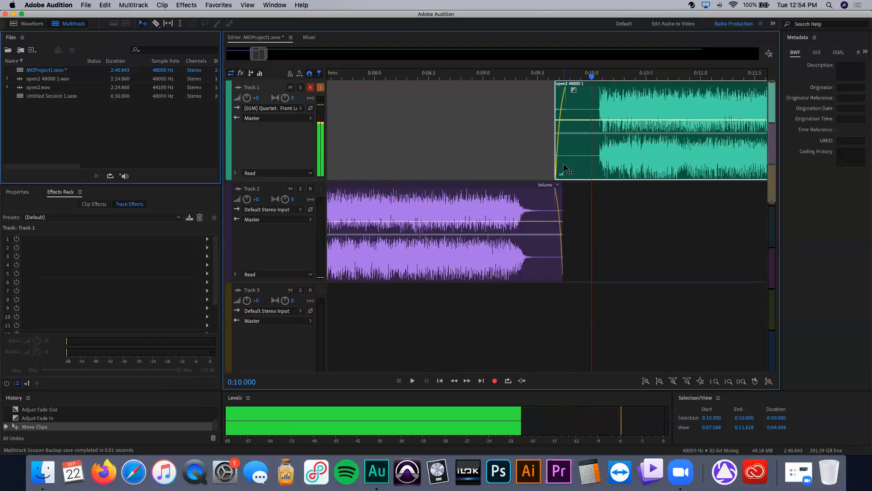
pyautogui.scroll(10, 554, 174)
pyautogui.hscroll(5, 554, 174)
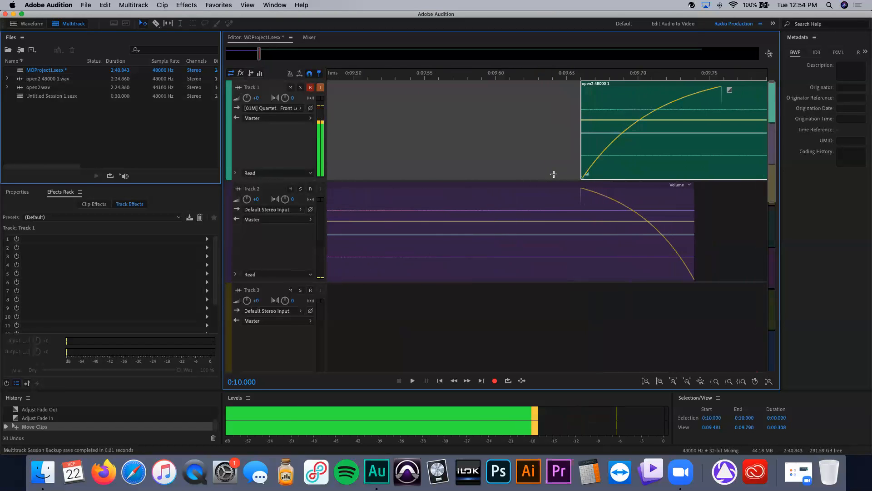
pyautogui.moveTo(702, 90); pyautogui.dragTo(667, 91)
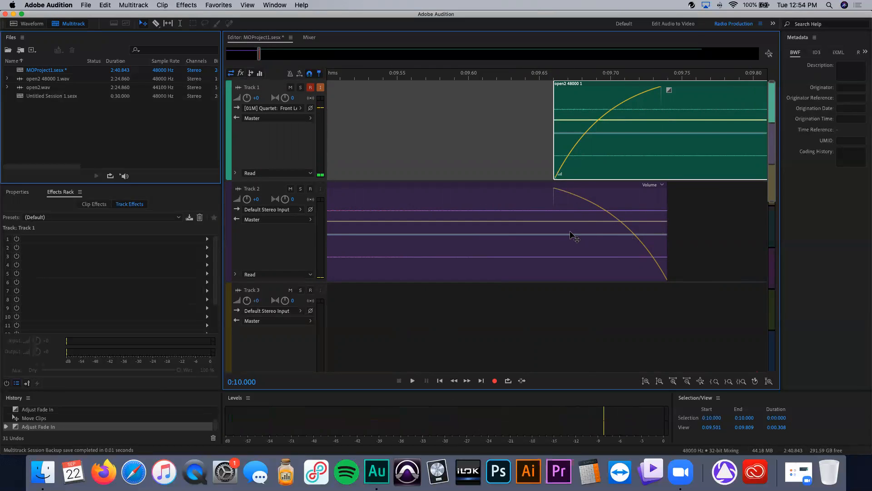
# Step: Zoom in and out to examine the fade curves where the two clips meet
pyautogui.scroll(-1, 572, 235)
pyautogui.scroll(6, 572, 234)
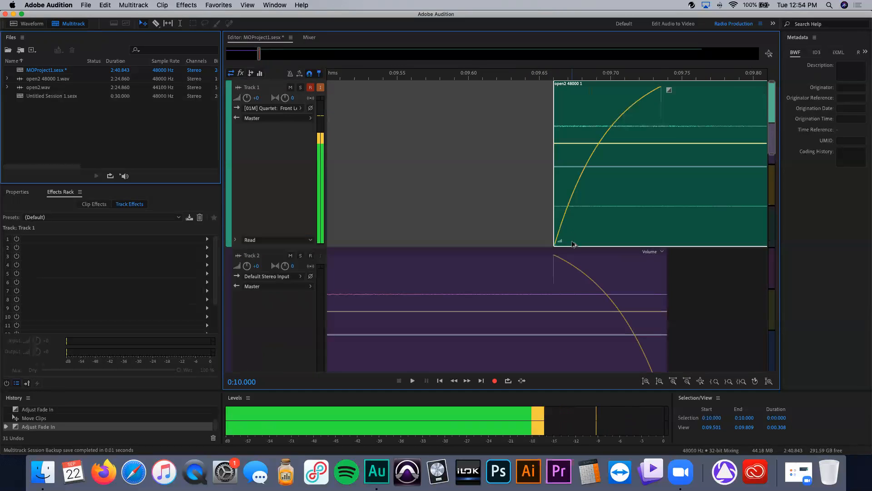
pyautogui.scroll(3, 574, 244)
pyautogui.scroll(2, 579, 278)
pyautogui.scroll(3, 582, 279)
pyautogui.scroll(2, 582, 278)
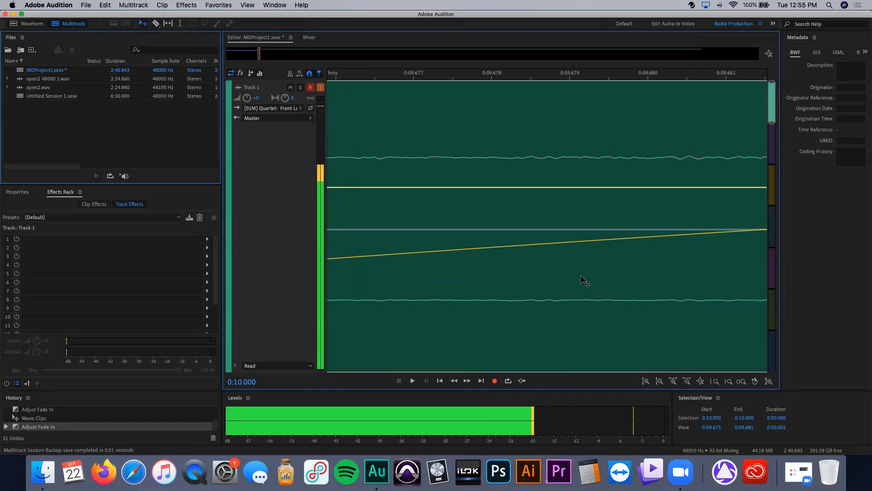
pyautogui.scroll(-8, 521, 265)
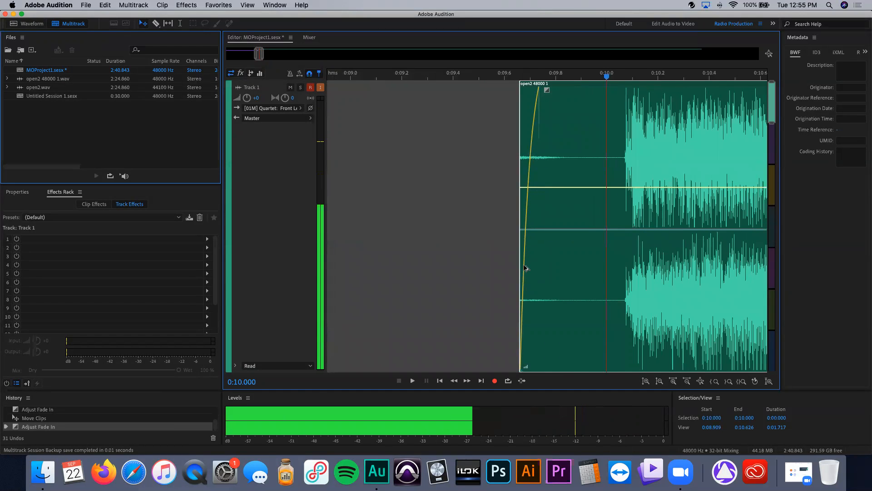
pyautogui.scroll(-2, 525, 267)
pyautogui.scroll(-3, 526, 268)
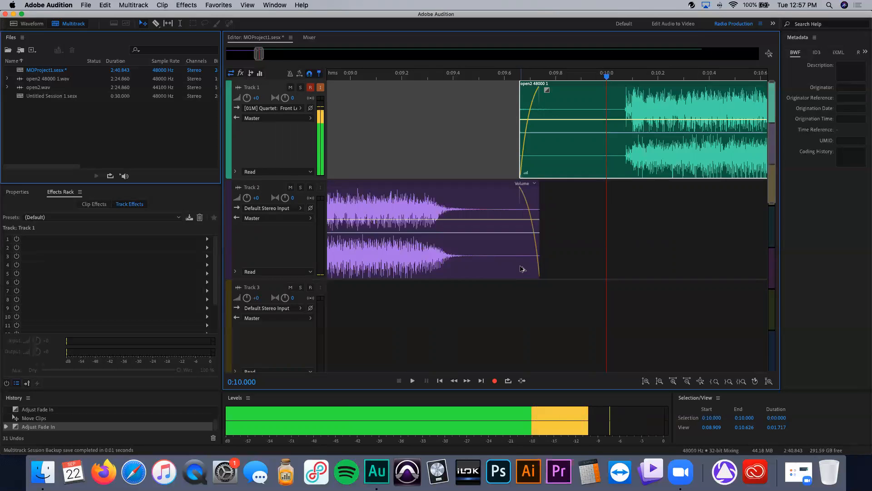
pyautogui.scroll(-2, 522, 269)
pyautogui.scroll(-5, 521, 265)
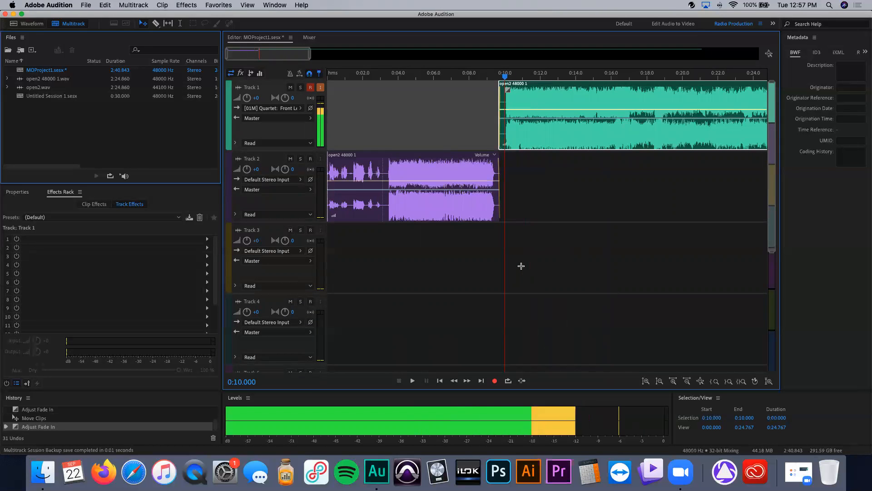
# Step: Undo the last three edits
pyautogui.press('super+z')
pyautogui.press('super+z')
pyautogui.press('super+z')
pyautogui.press('super+z')
pyautogui.press('super+z')
pyautogui.press('super+z')
pyautogui.press('super+z')
pyautogui.press('super+z')
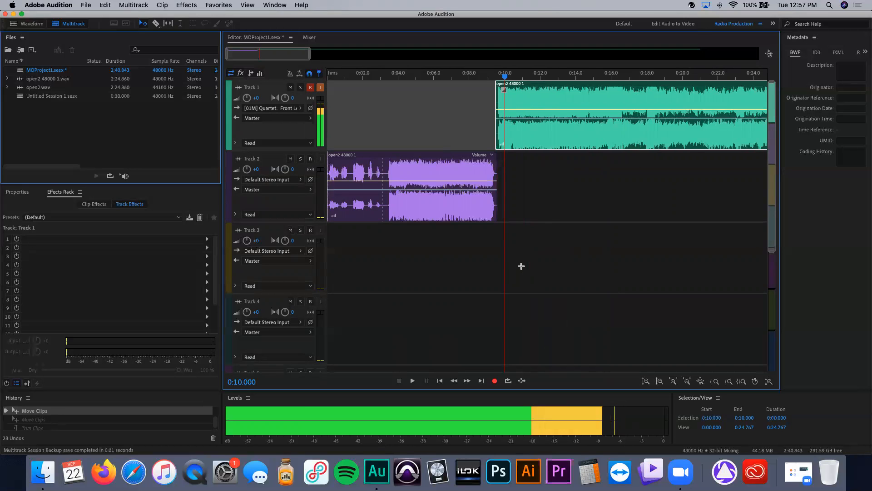
# Step: Undo three more of the earlier clip edits on Track 2
pyautogui.press('super+z')
pyautogui.press('super+z')
pyautogui.press('super+z')
pyautogui.press('super+z')
pyautogui.press('super+z')
pyautogui.press('super+z')
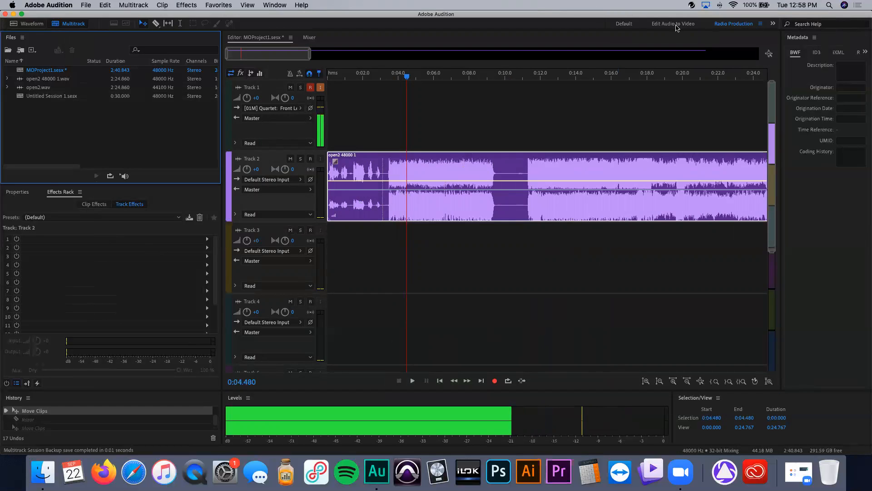
pyautogui.click(254, 5)
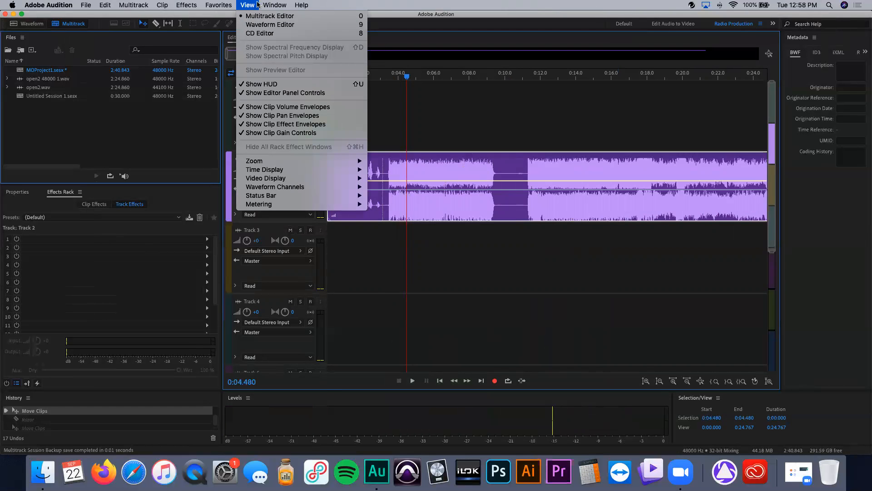
pyautogui.moveTo(286, 5)
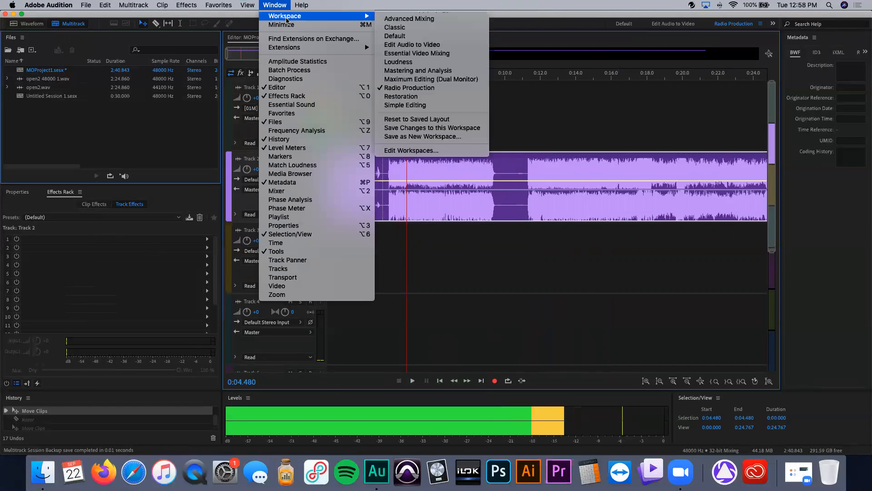
pyautogui.moveTo(363, 16)
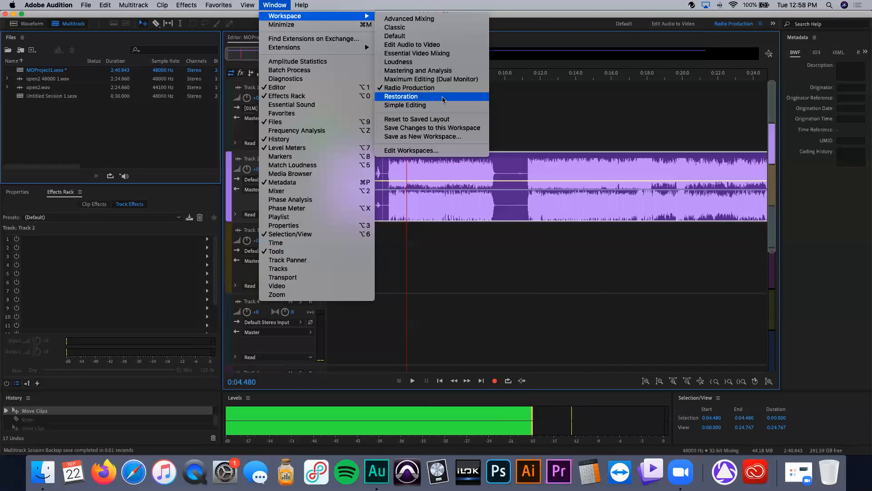
pyautogui.click(275, 5)
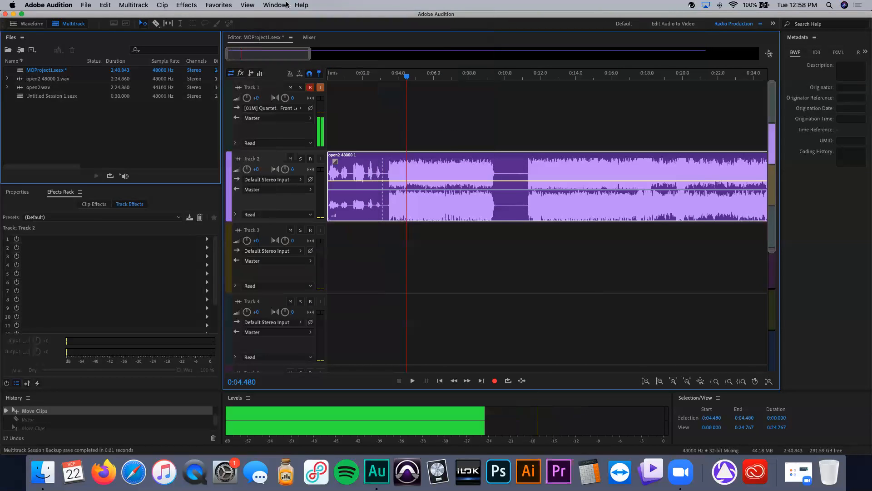
pyautogui.click(275, 6)
pyautogui.click(240, 19)
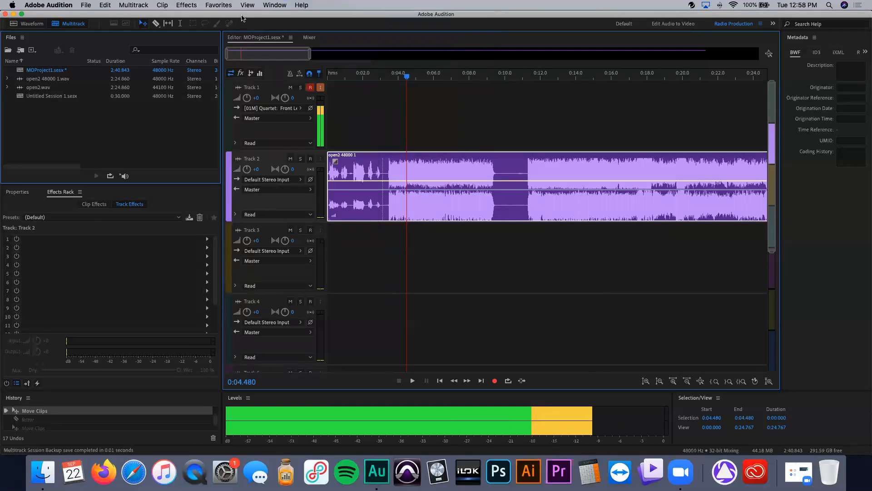